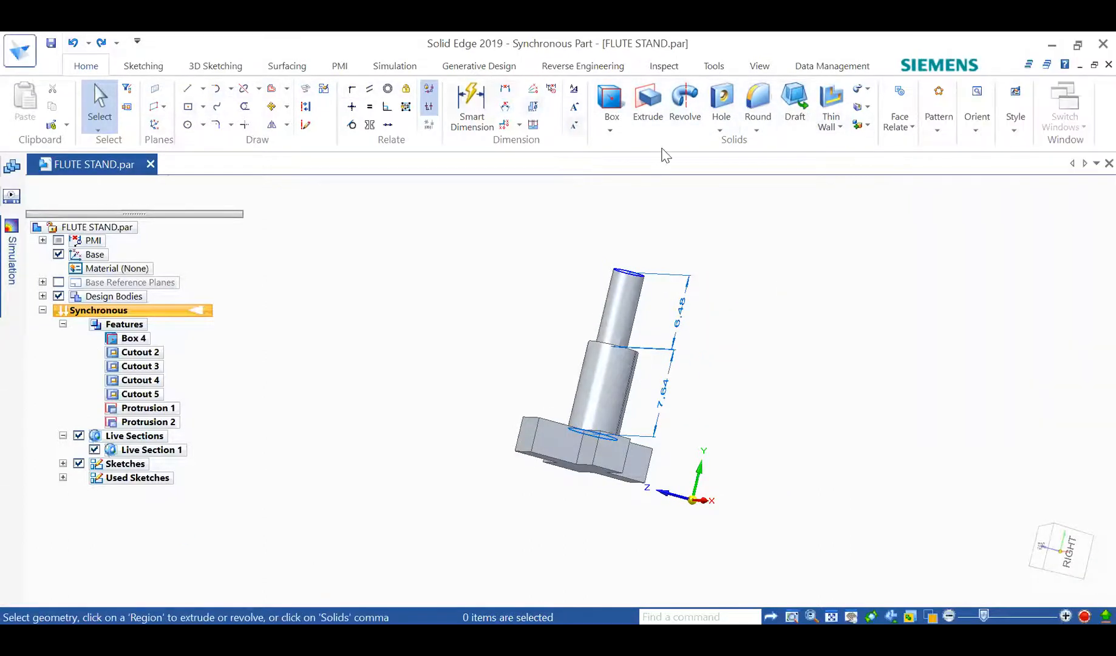
Examine the flute stand part from several sides and at different zoom levels.
middle_drag(686, 313, 590, 387)
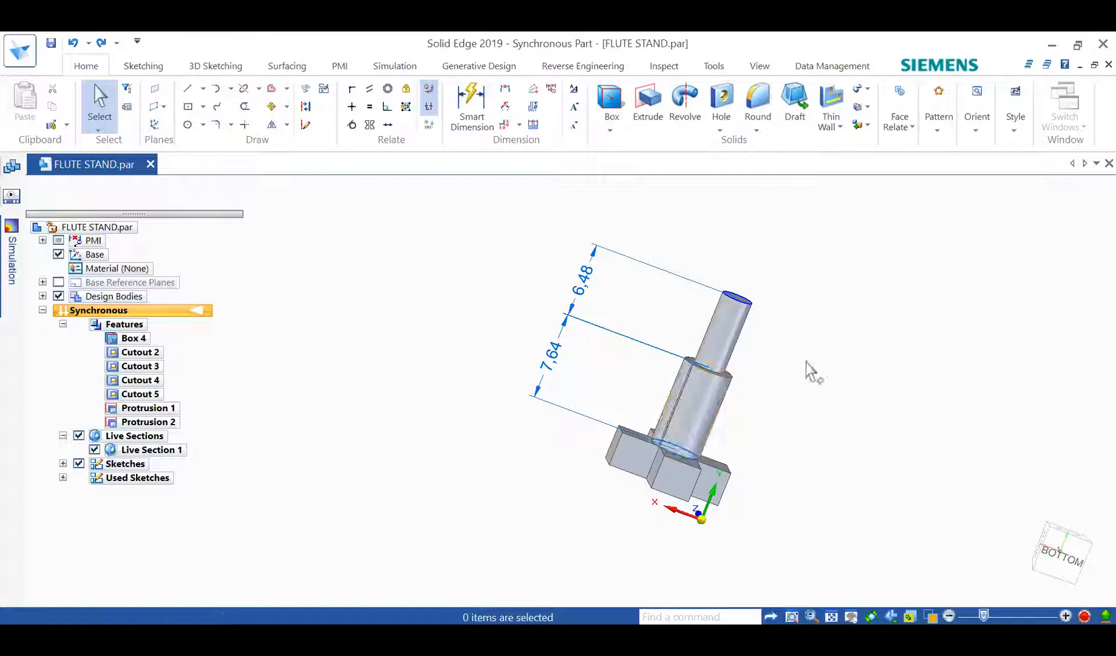
middle_drag(783, 384, 715, 385)
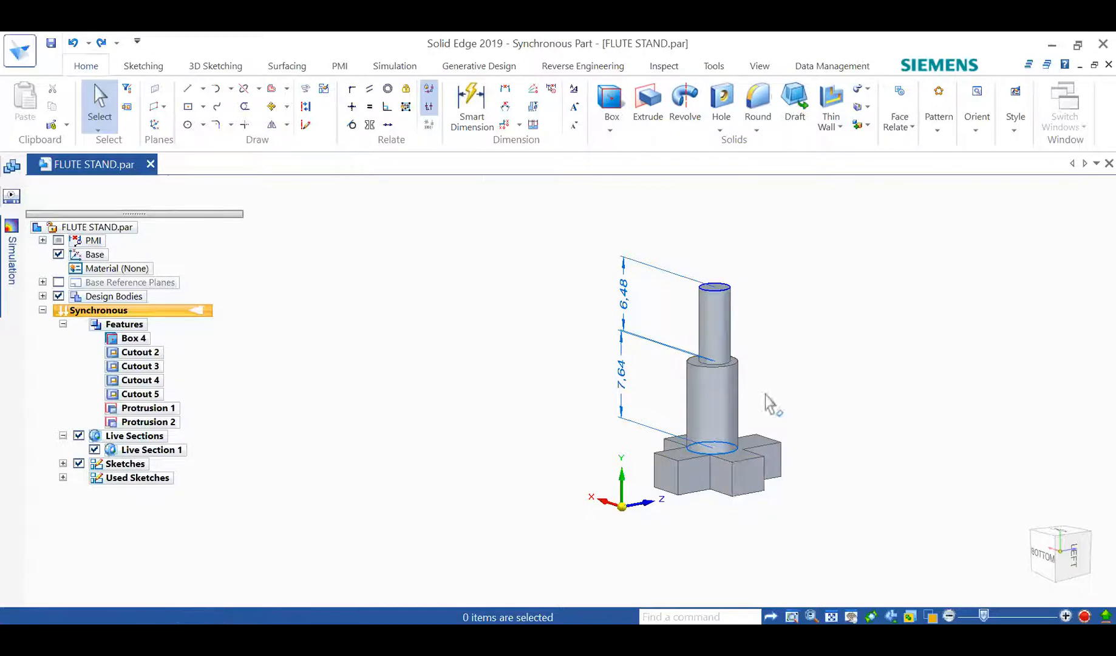
scroll(772, 408, up, 4)
scroll(759, 401, down, 4)
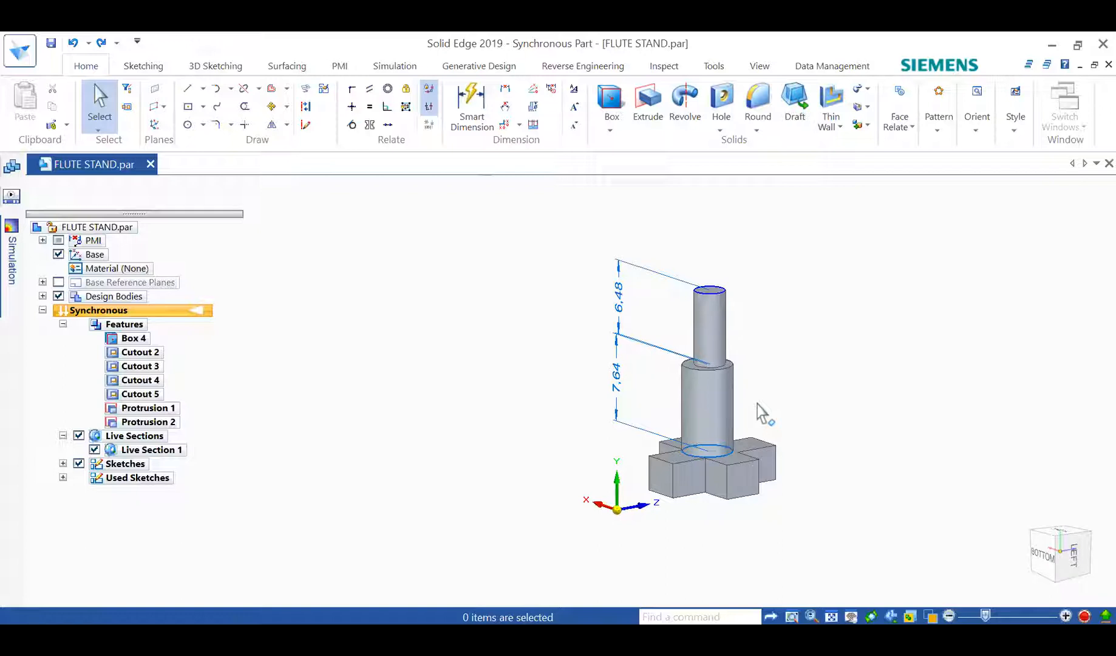
scroll(889, 408, up, 5)
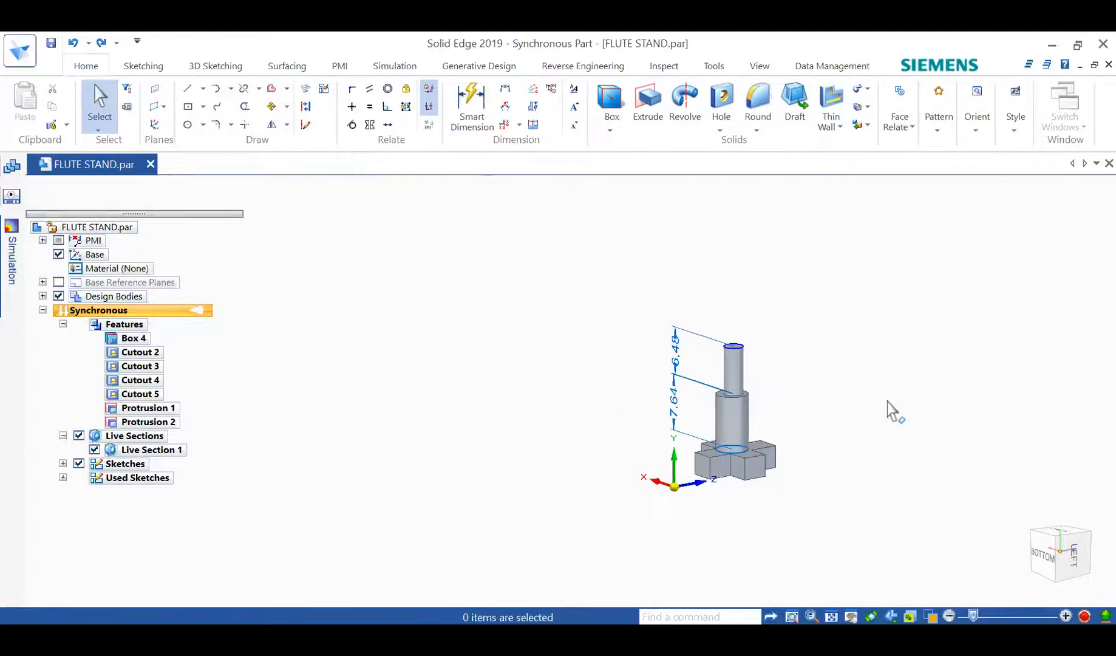
scroll(763, 501, down, 1)
scroll(763, 497, down, 2)
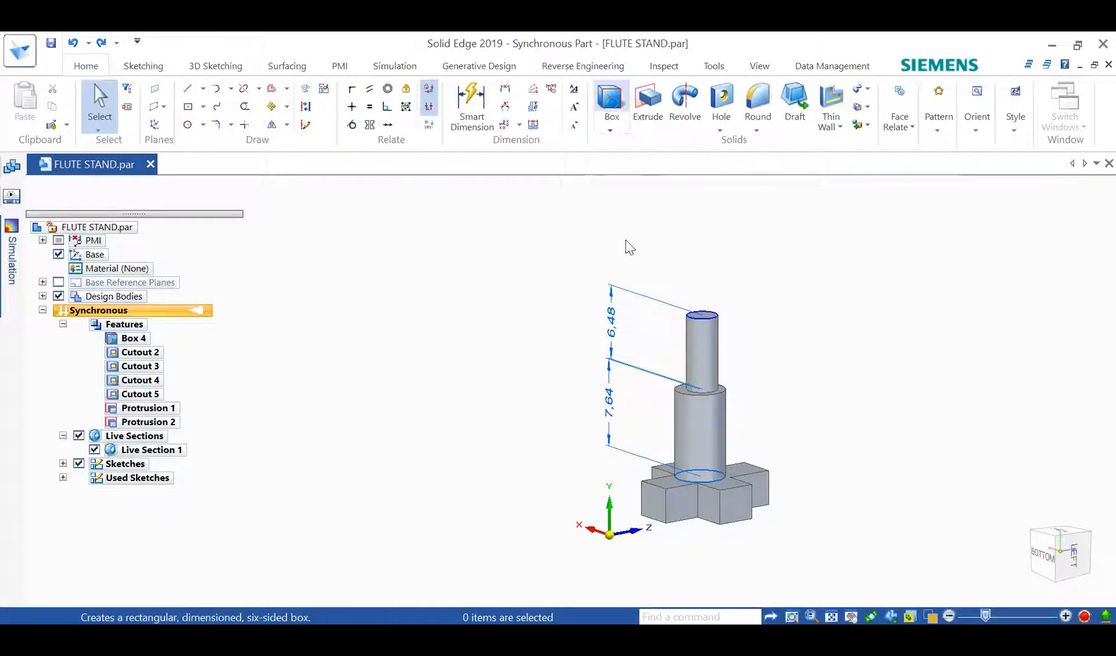
Create a box by center beside the flute stand, about 12 mm high and about 19.6 mm deep.
click(398, 330)
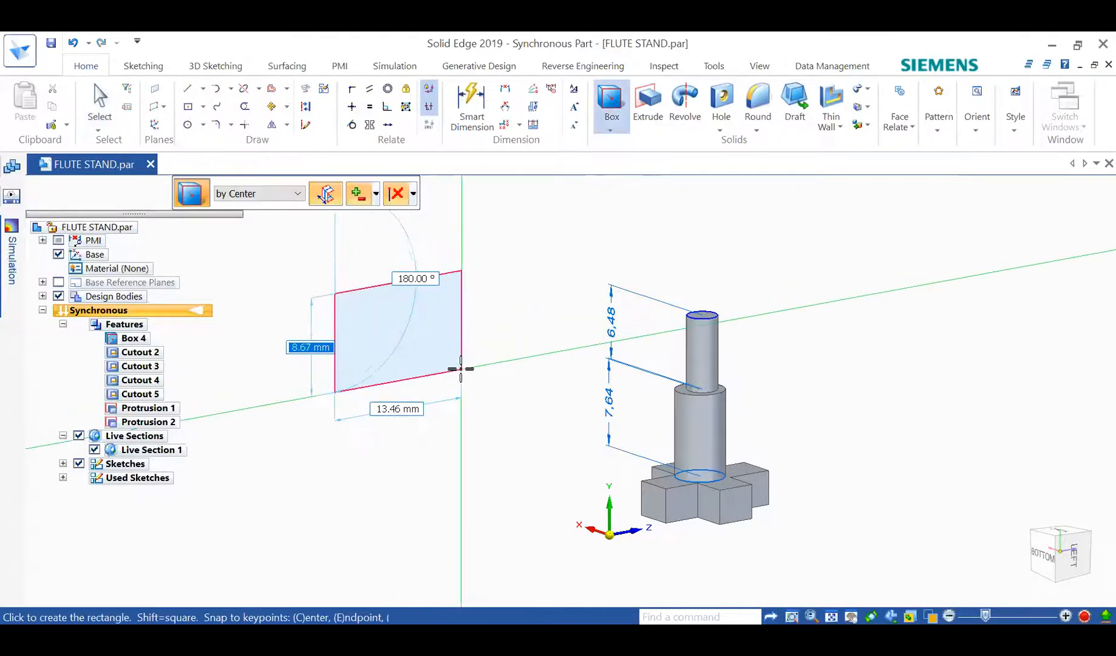
click(453, 389)
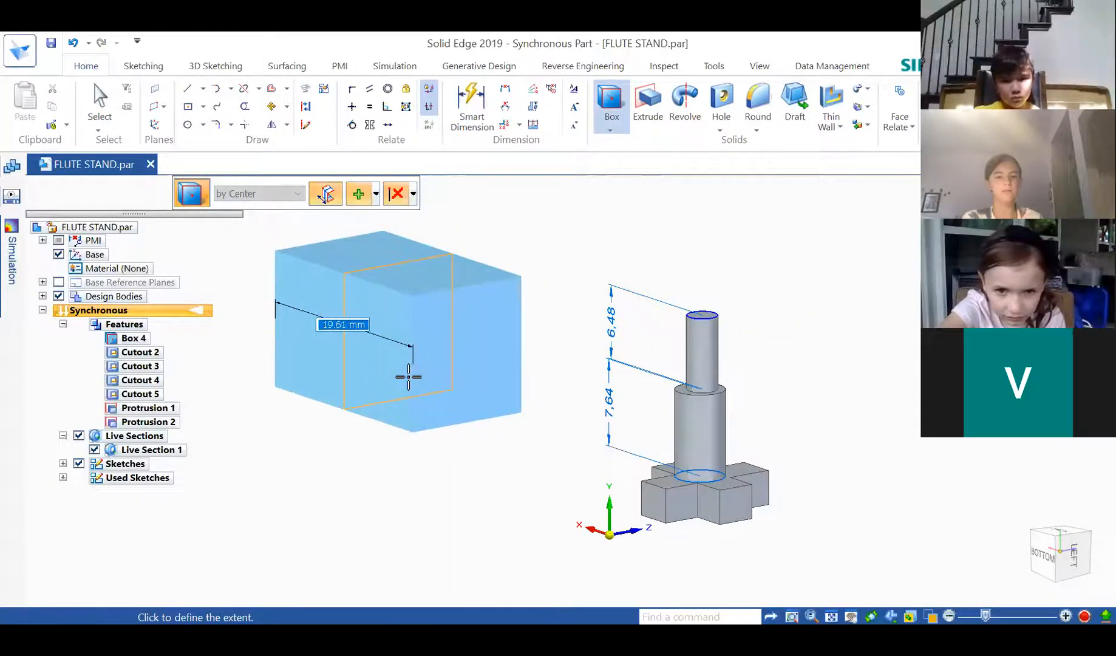
click(408, 377)
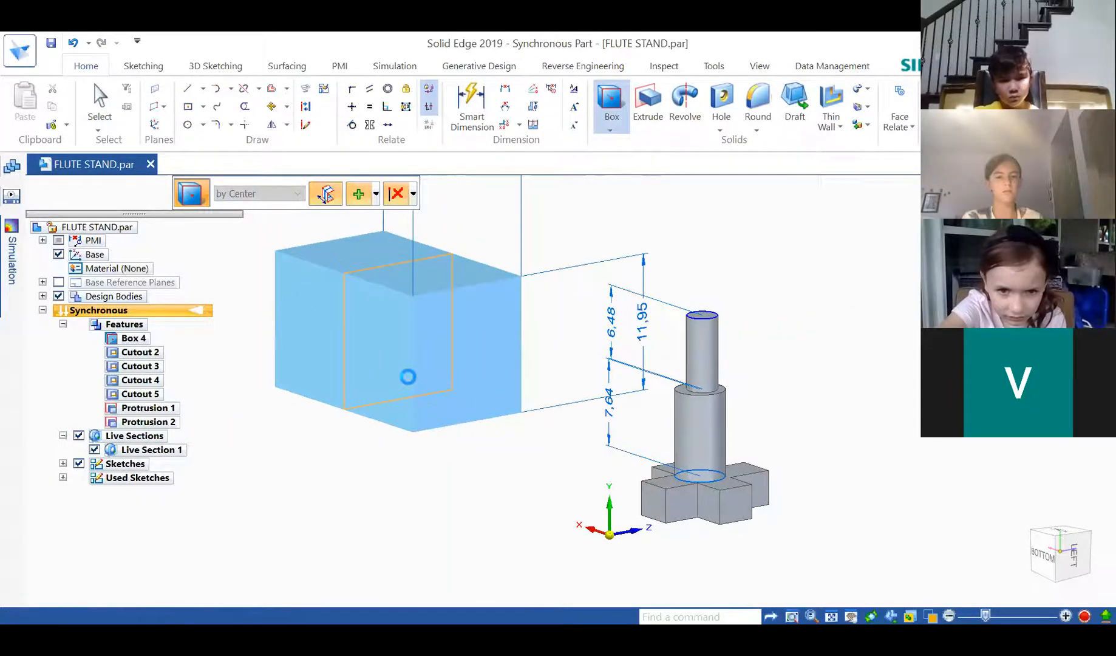
key(Escape)
Lengthen the new box by moving its end face outward with the Symmetric design intent on.
click(467, 354)
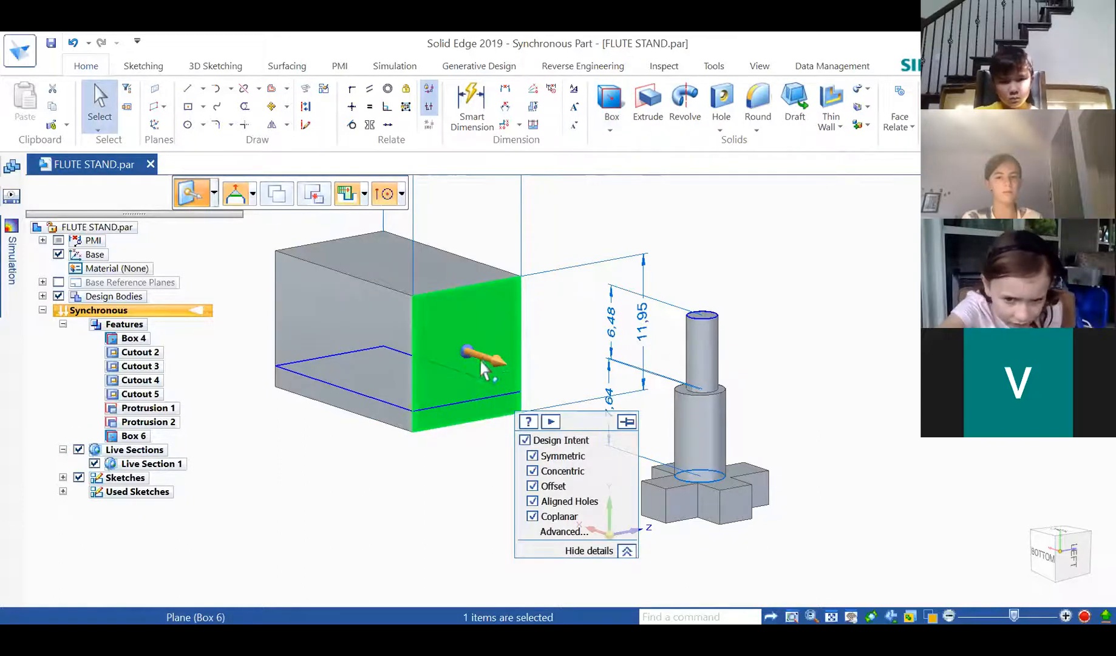
click(481, 361)
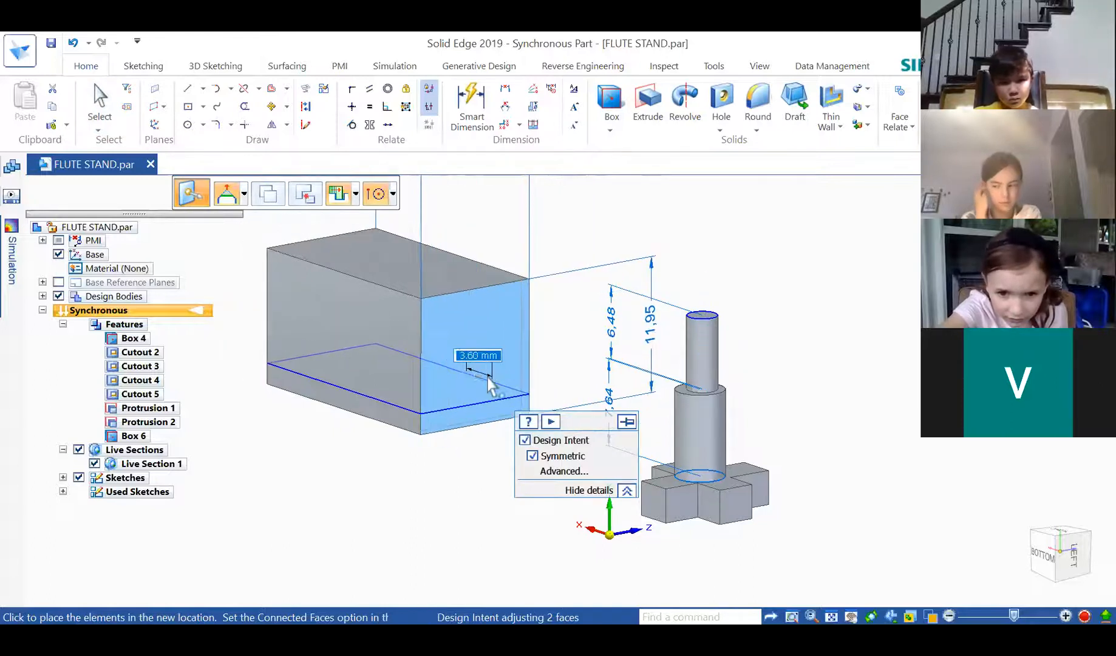
click(490, 382)
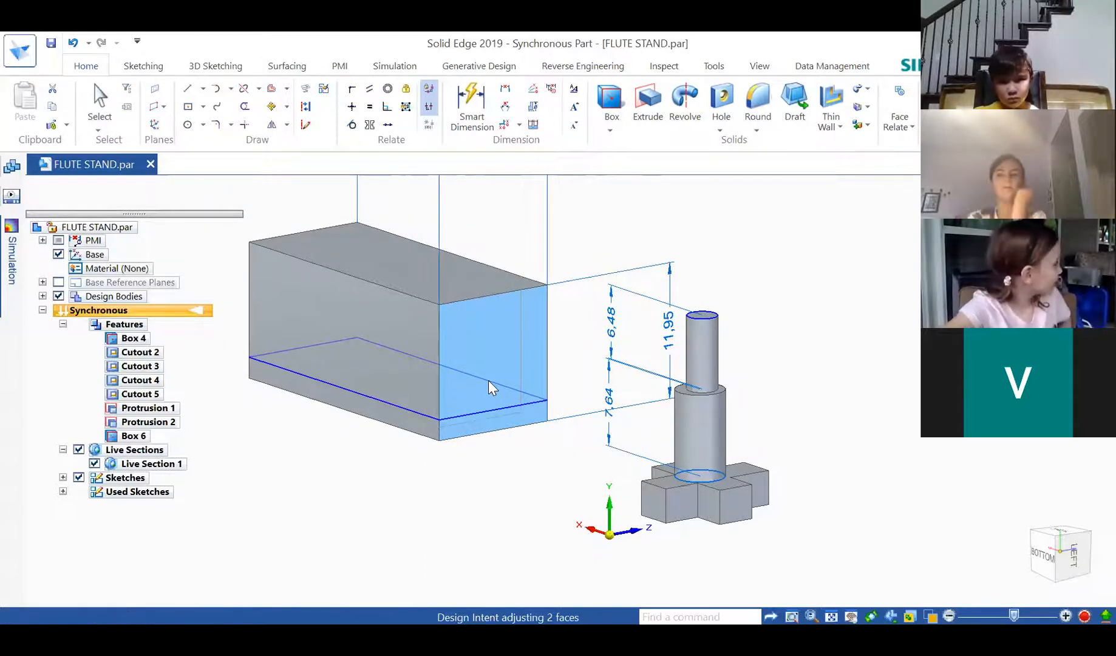
Tilt the box's end face with the Symmetric design intent on so the box widens towards its base.
click(517, 382)
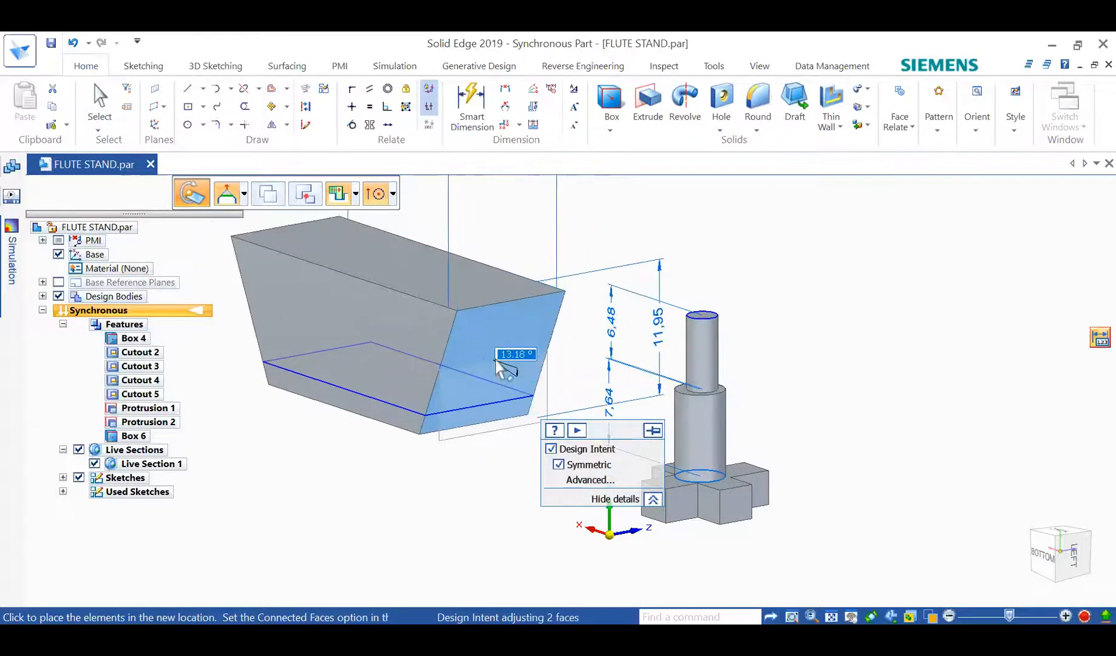
click(494, 398)
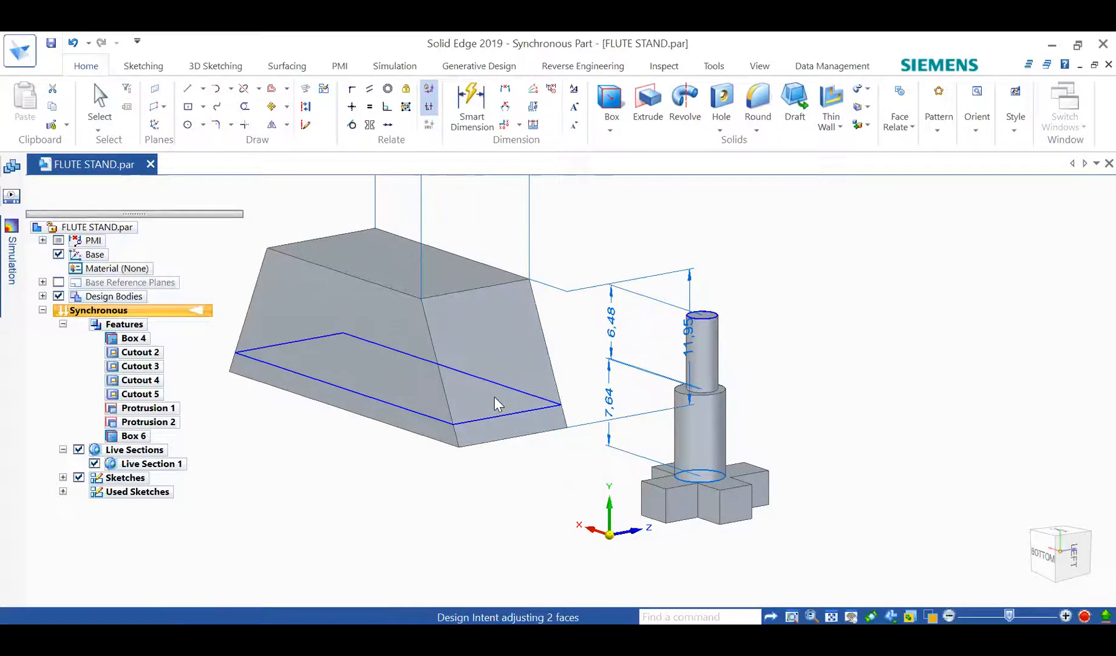
click(494, 397)
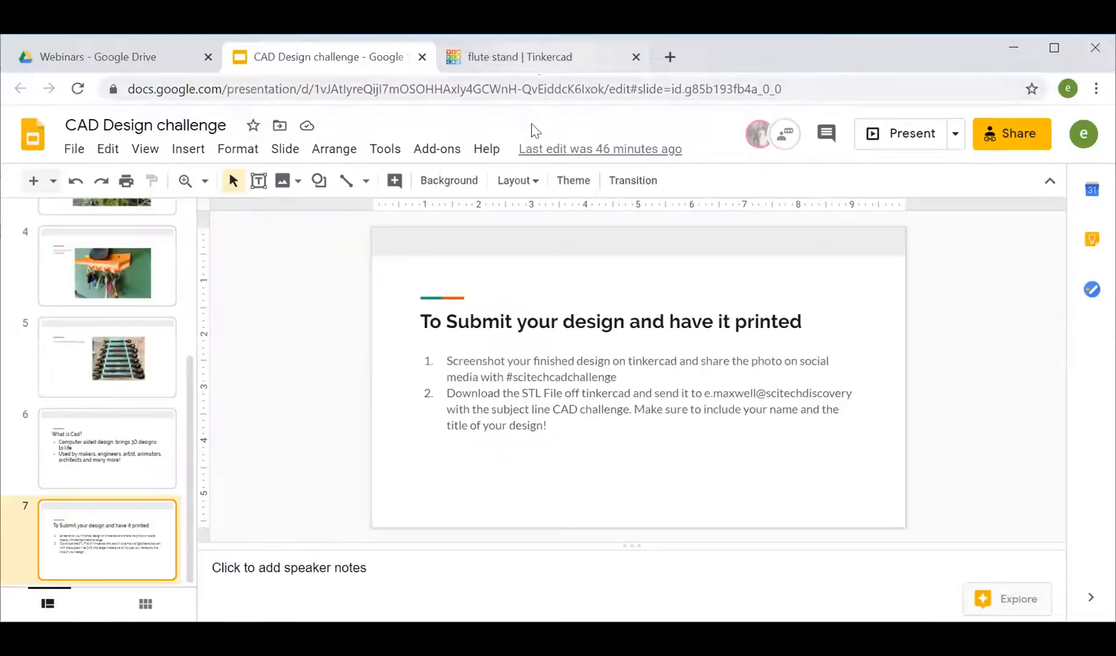
Switch to the Tinkercad dashboard and look through the recent designs.
click(526, 57)
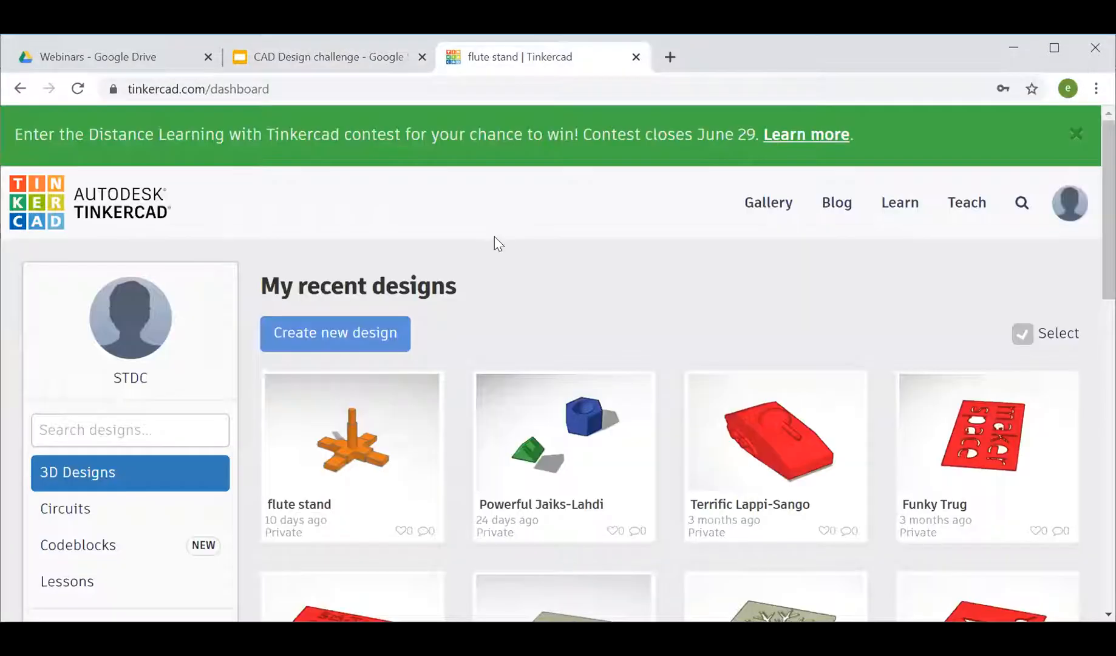
scroll(468, 391, down, 2)
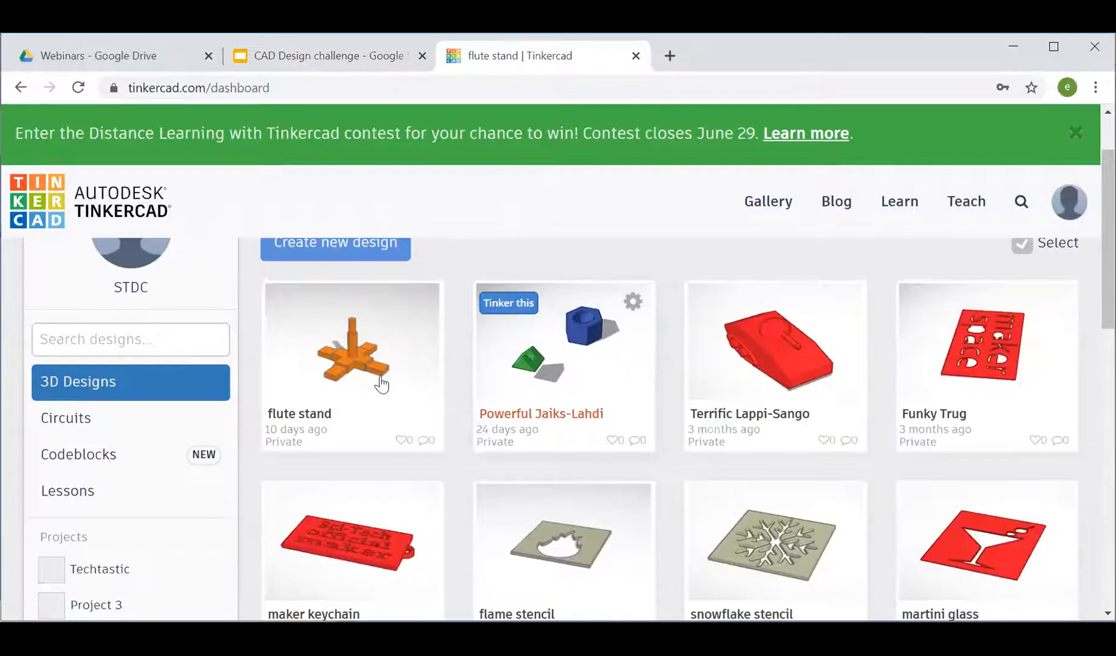
scroll(408, 374, up, 2)
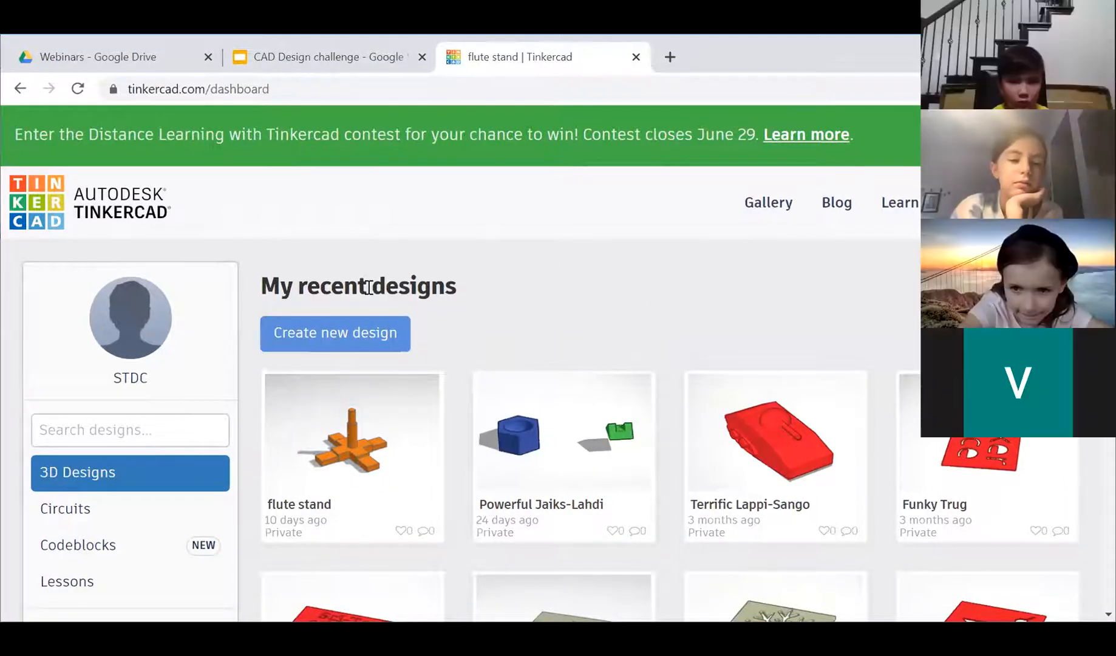
scroll(487, 324, down, 3)
scroll(513, 281, up, 3)
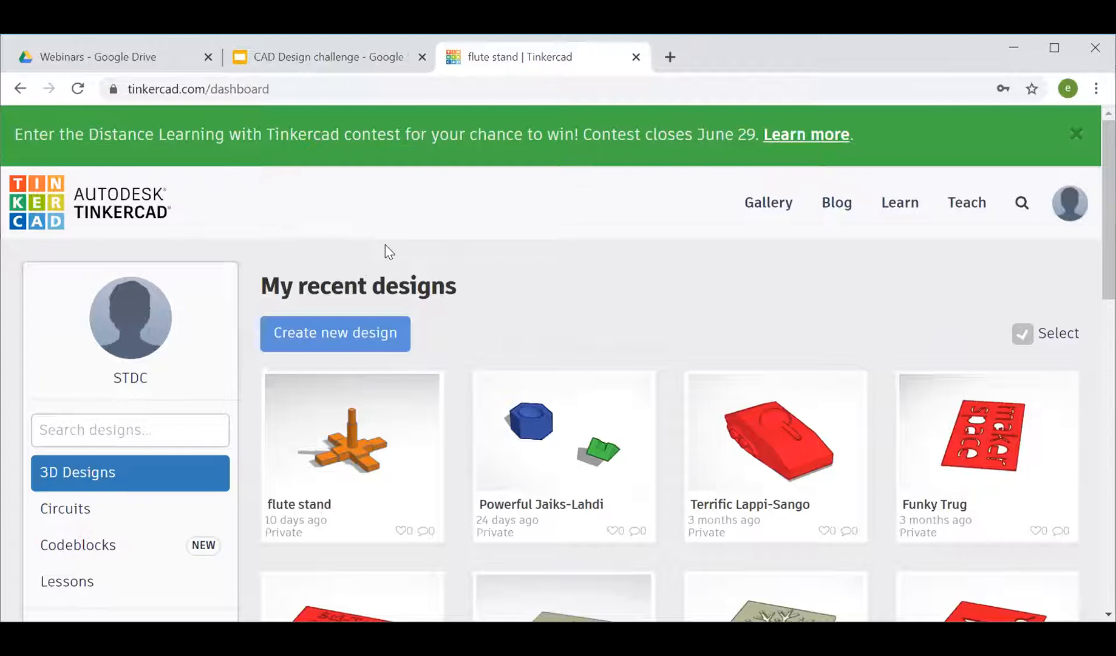
scroll(486, 267, down, 3)
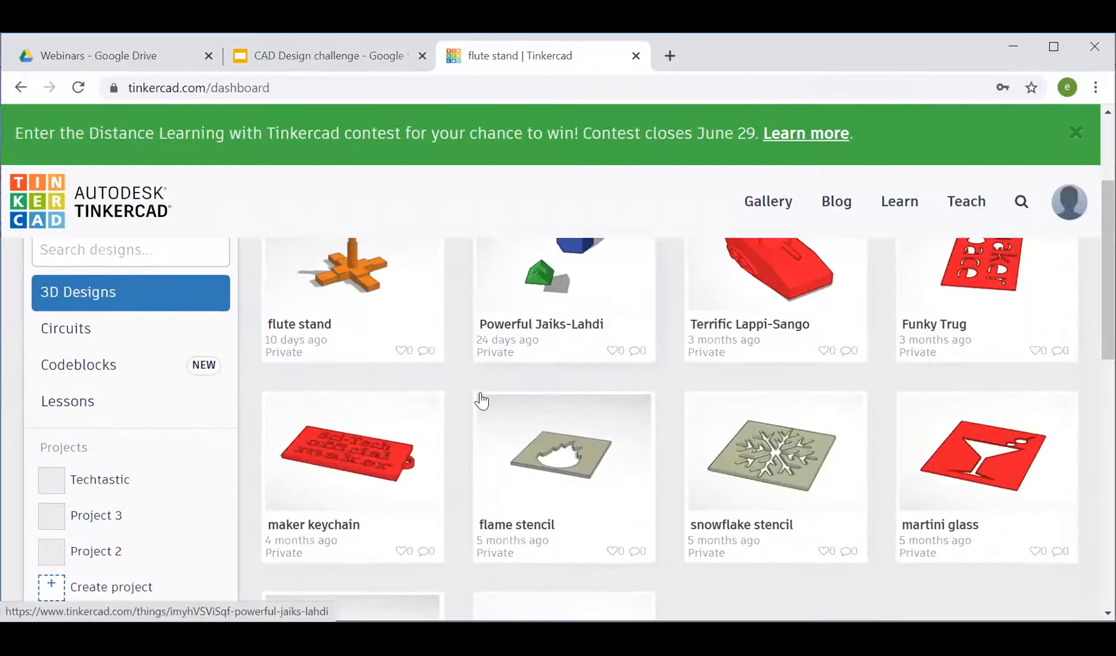
scroll(482, 401, up, 3)
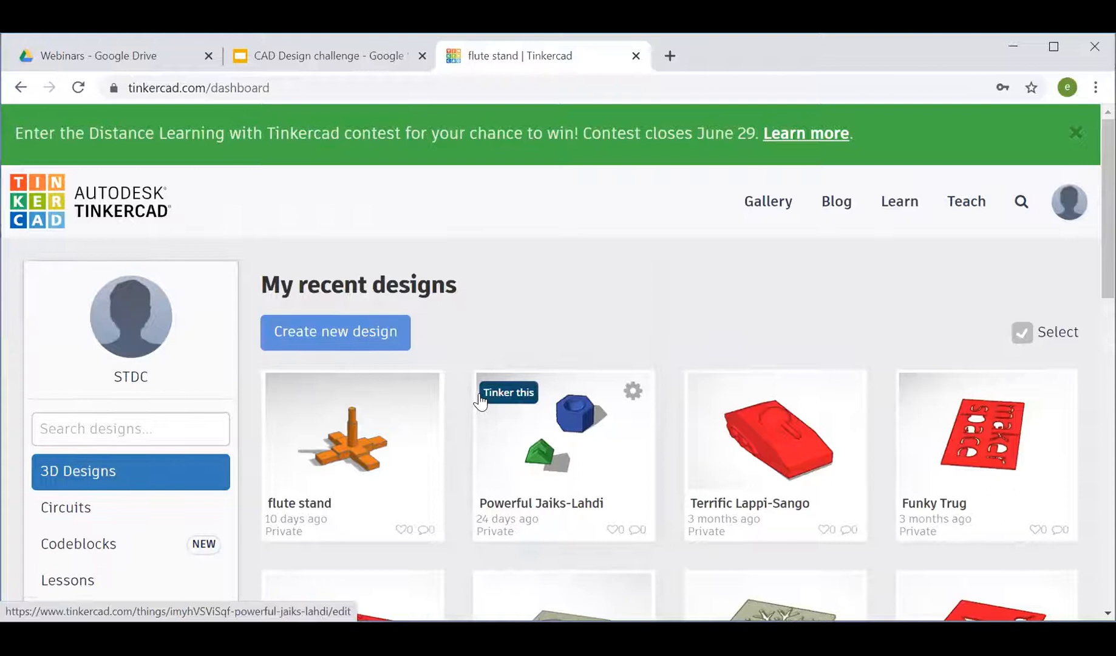
scroll(473, 407, down, 5)
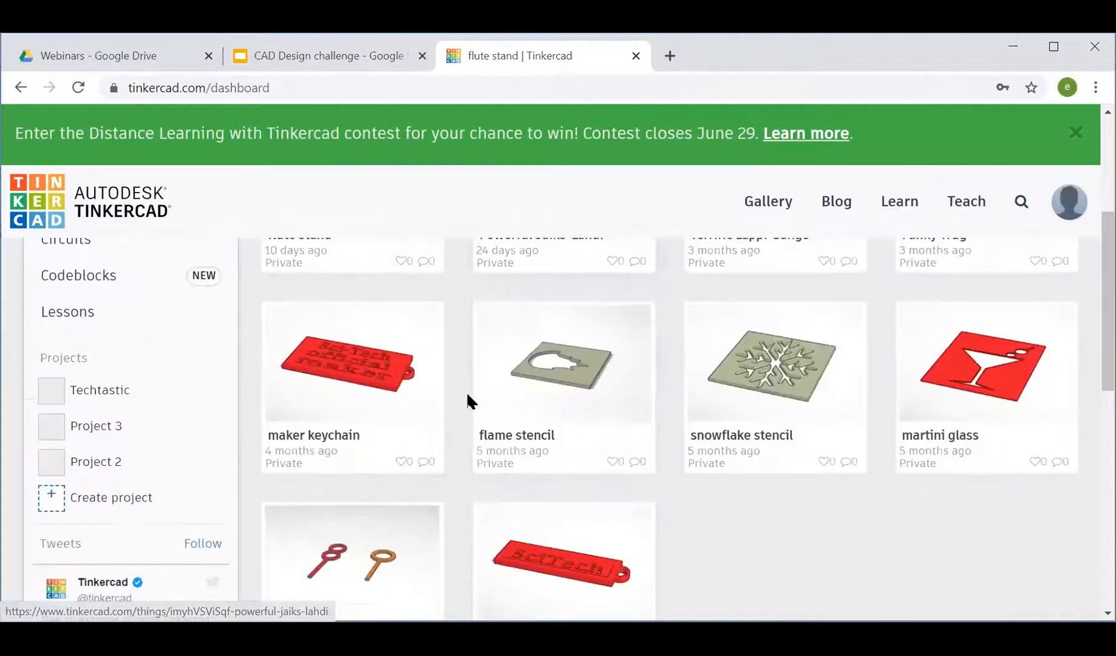
scroll(468, 398, up, 5)
scroll(465, 359, down, 3)
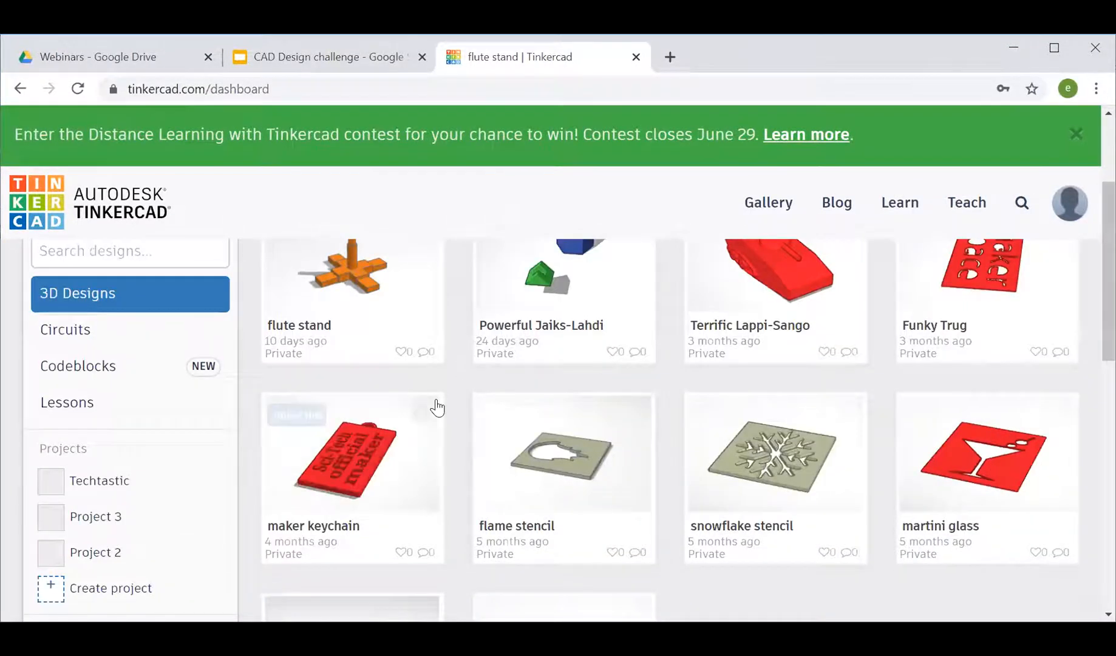
scroll(436, 405, up, 2)
Open the "flute stand" design in the 3D editor and inspect the model.
click(348, 415)
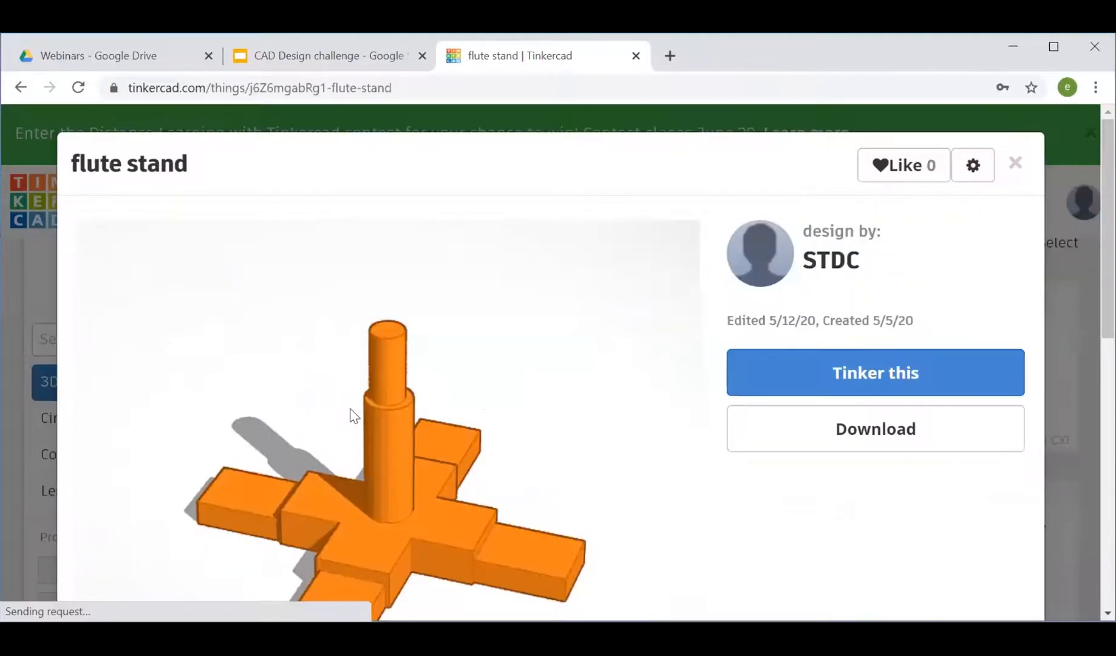
click(833, 375)
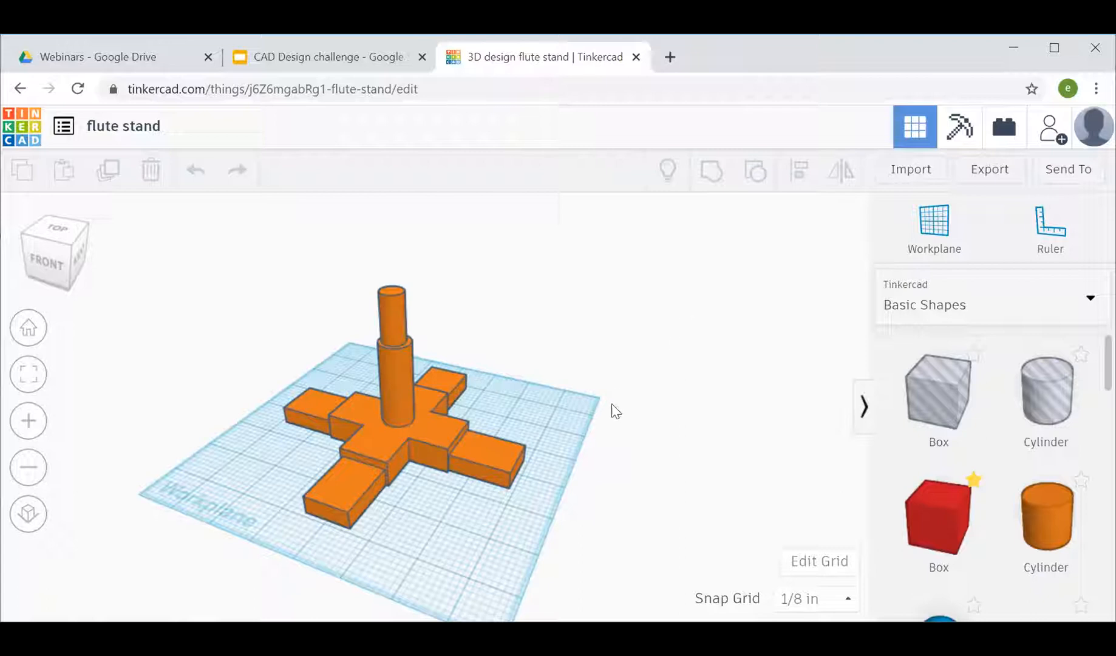
right_drag(571, 419, 691, 391)
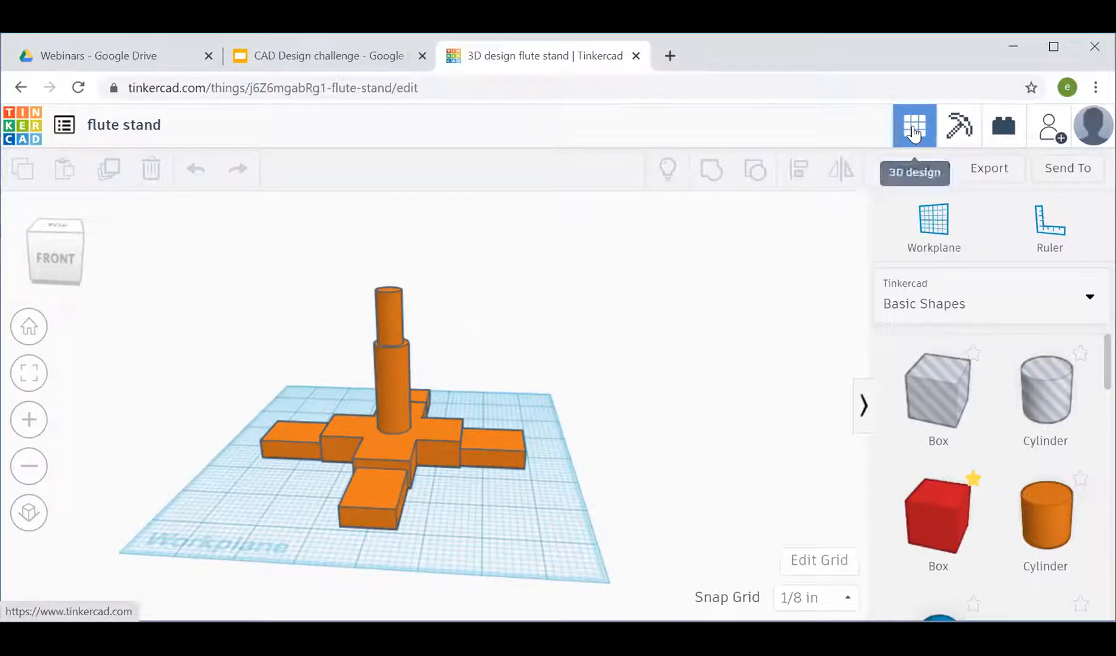
Create a new 3D design and turn its snap grid off.
click(75, 139)
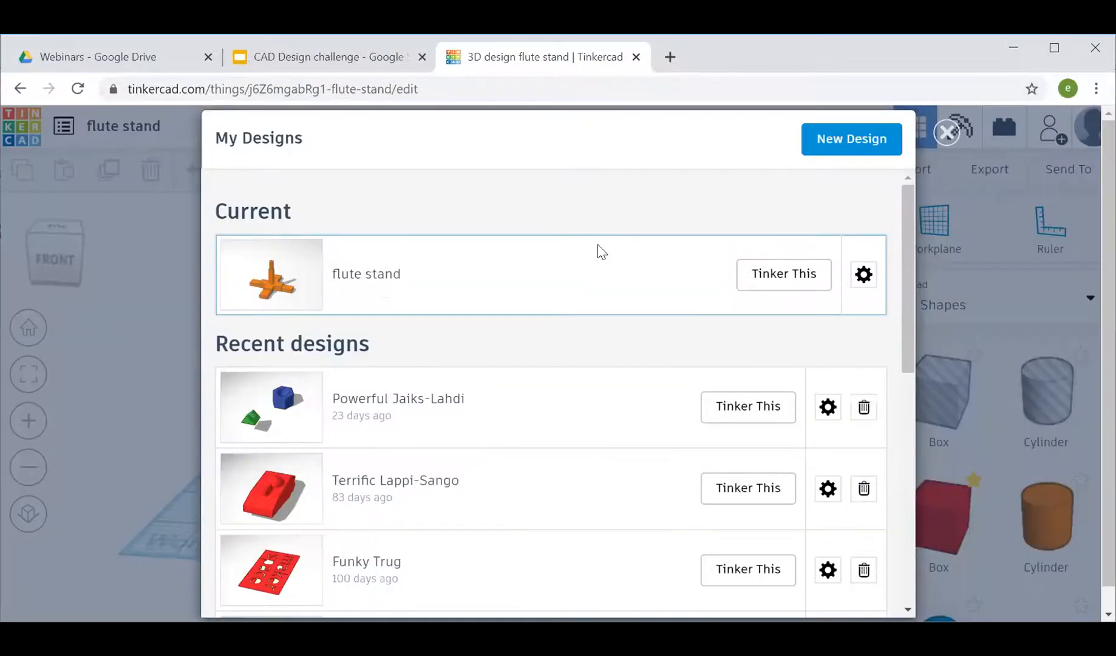
click(878, 140)
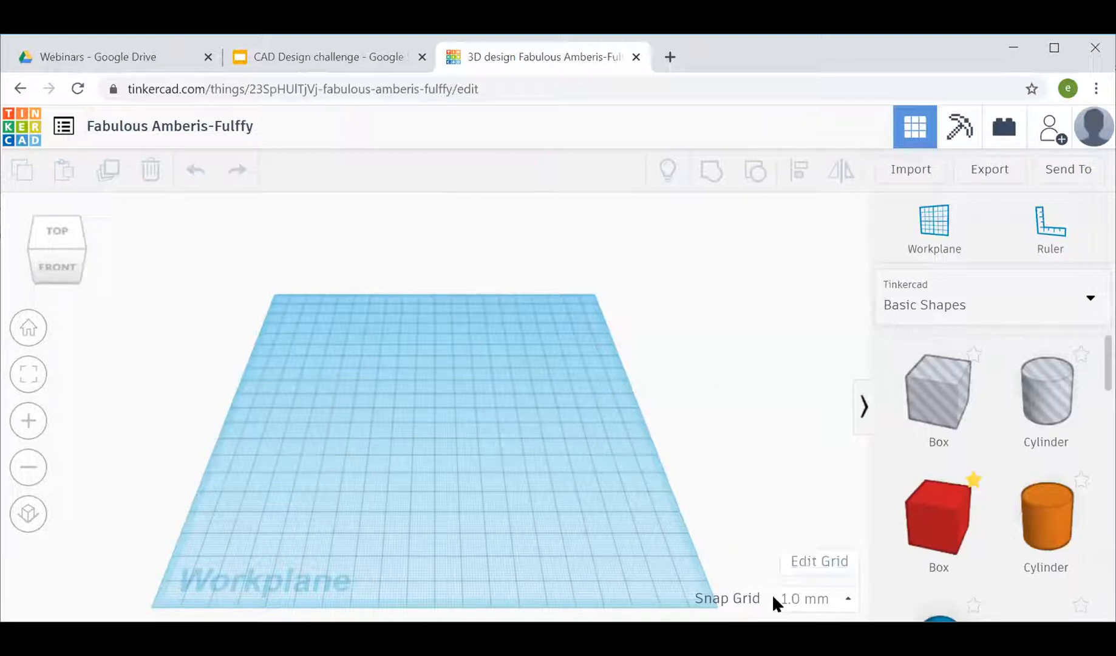
click(824, 605)
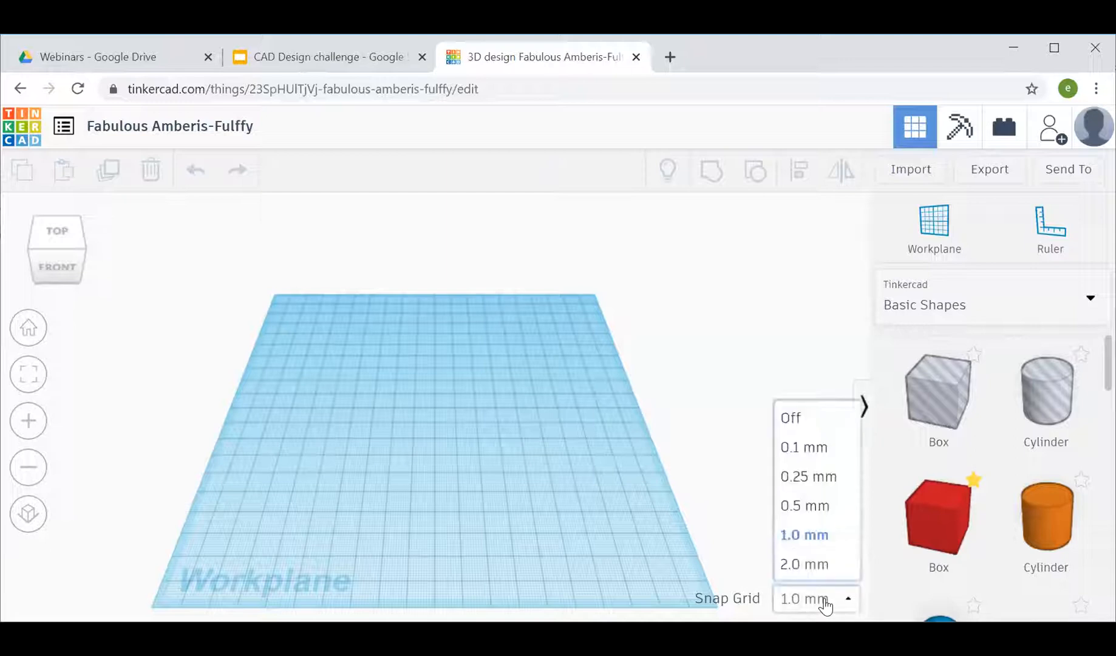
click(845, 521)
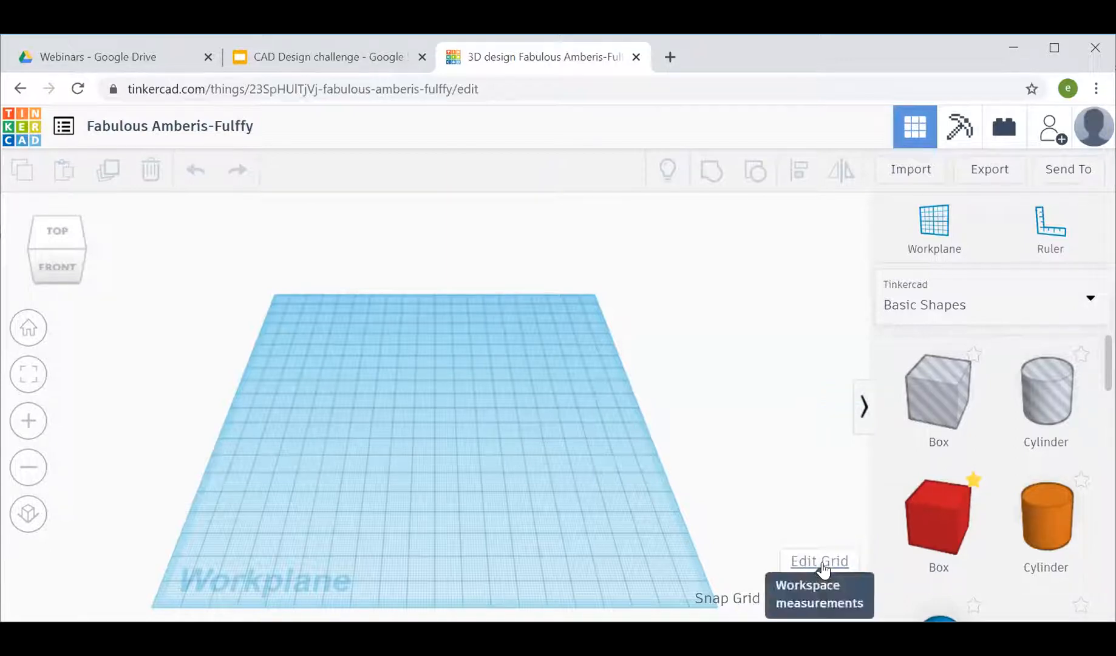
Change the workplane grid units to inches, update the grid, and set the snap grid to Off.
click(822, 564)
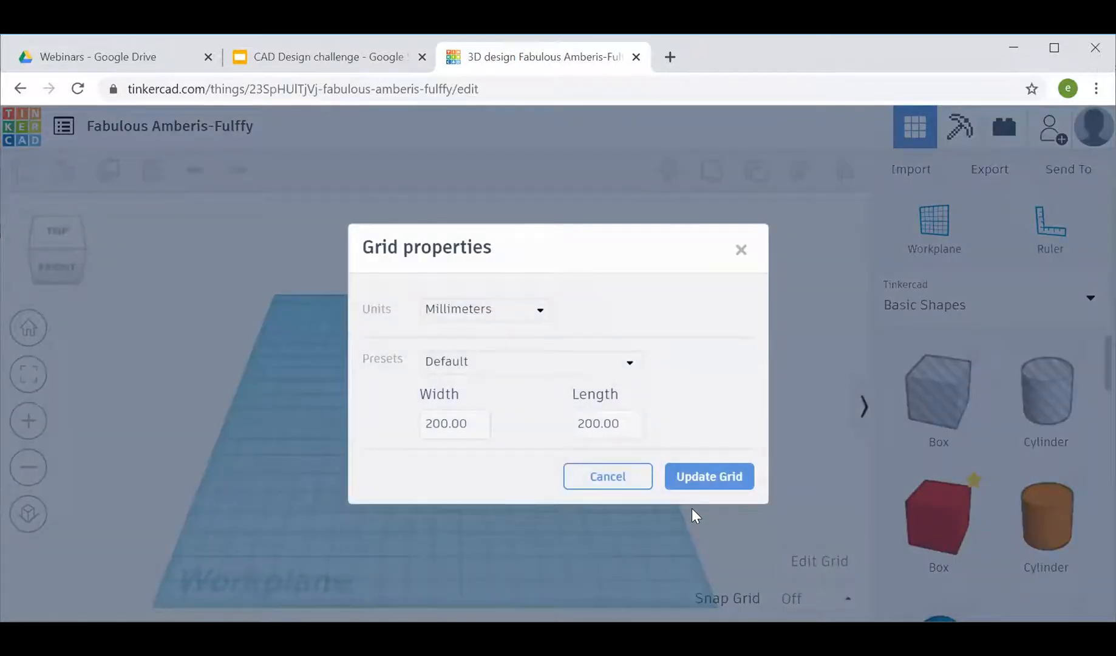
click(528, 314)
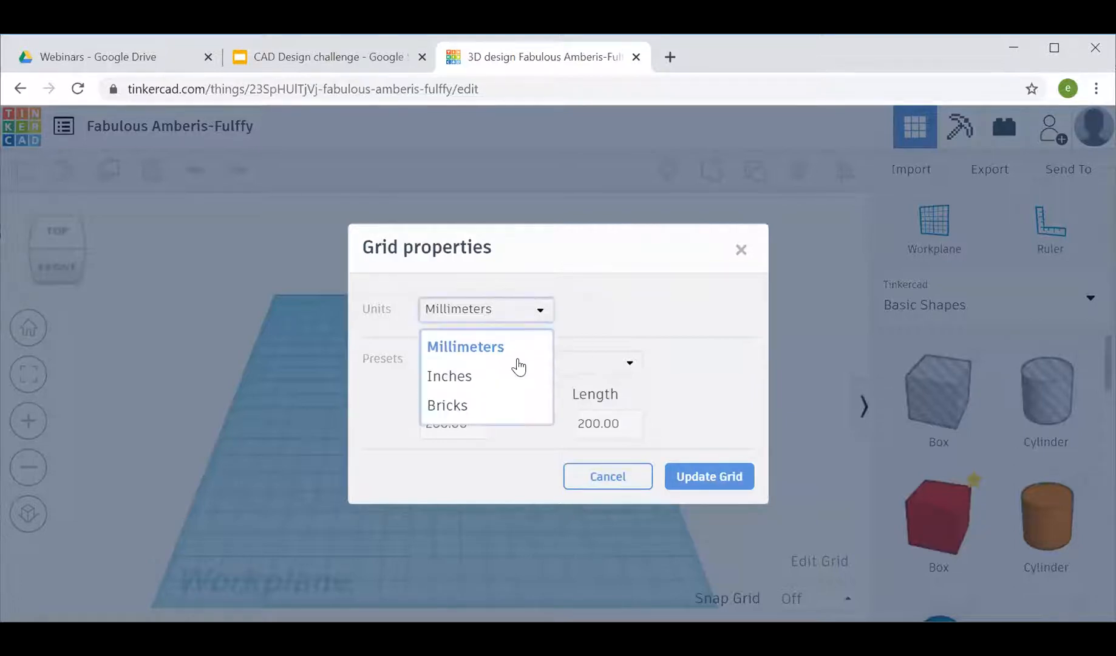
click(472, 379)
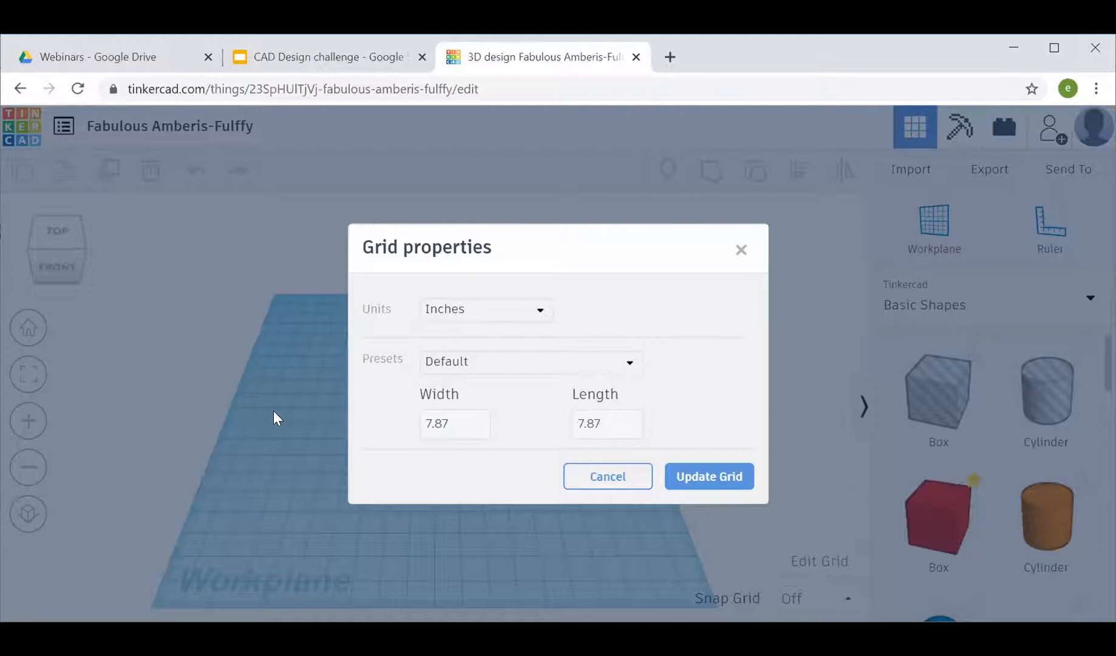
click(710, 480)
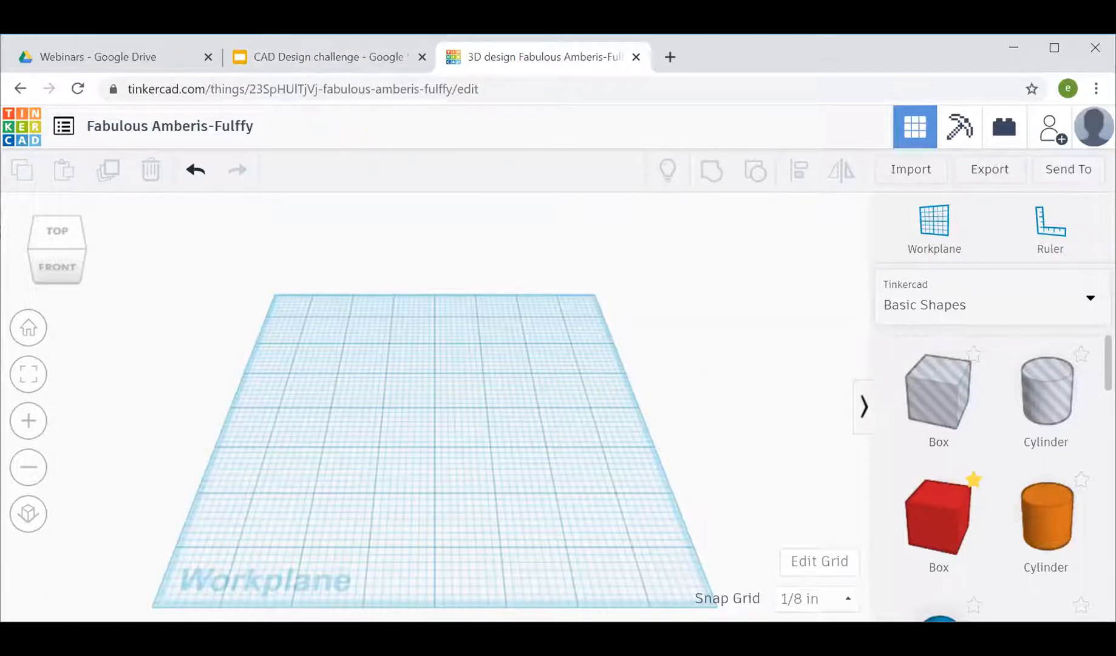
click(818, 601)
click(816, 417)
Place a red box from the Basic Shapes on the far half of the workplane and collapse its shape settings.
mouse_move(61, 271)
mouse_down()
mouse_move(65, 251)
mouse_move(55, 269)
mouse_move(32, 240)
mouse_move(60, 246)
mouse_move(56, 258)
mouse_up()
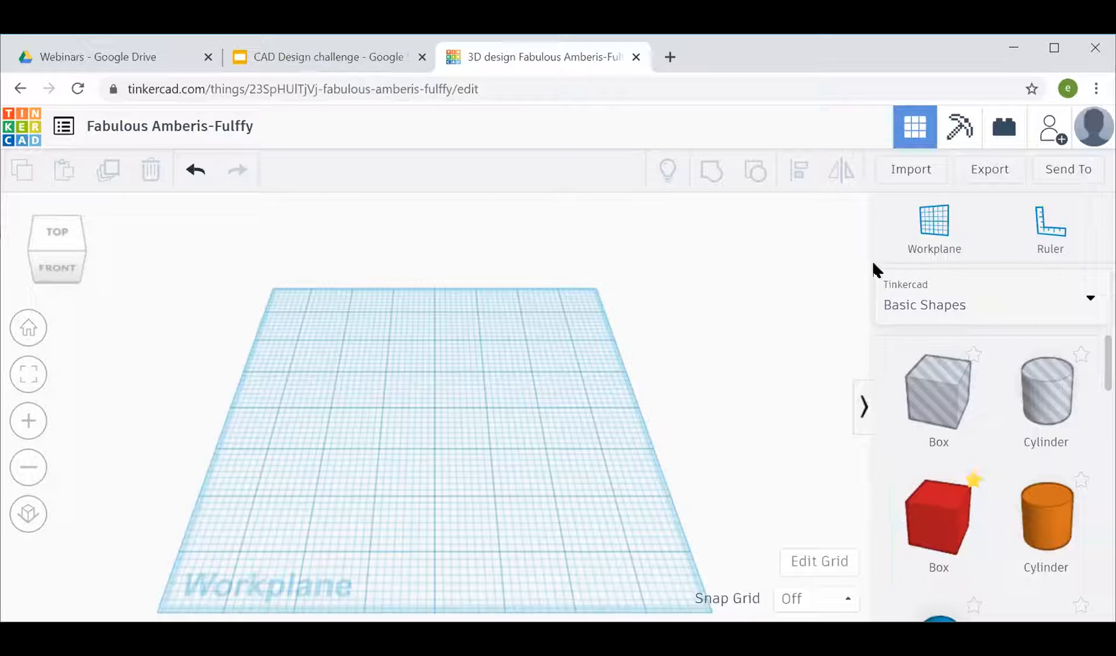
scroll(907, 510, down, 10)
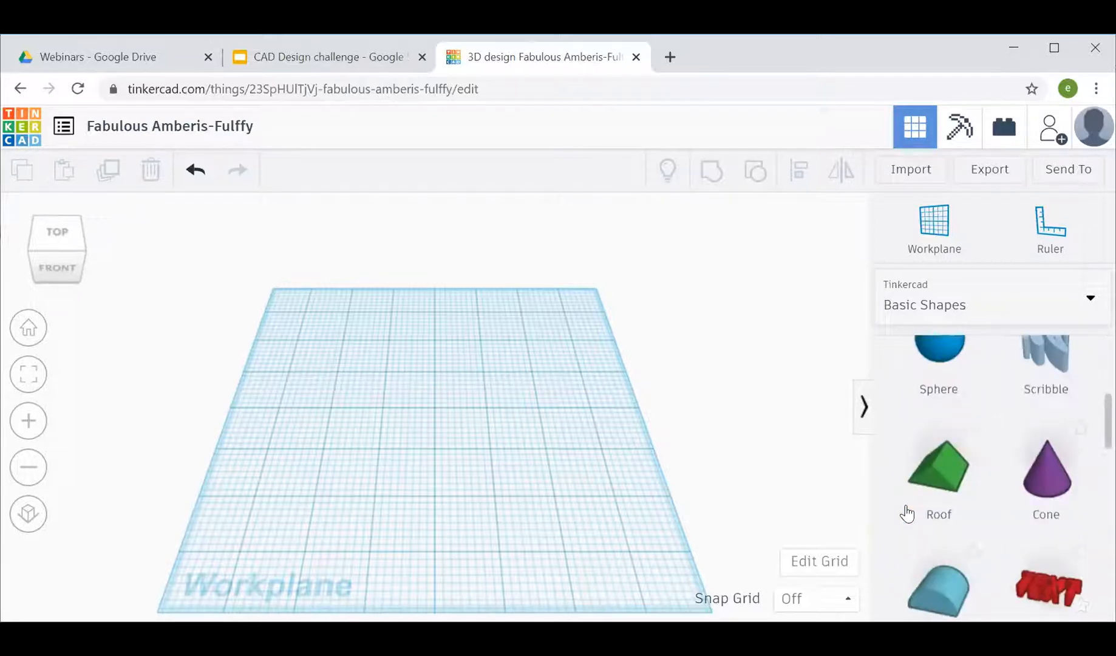
scroll(907, 513, up, 5)
scroll(907, 512, up, 5)
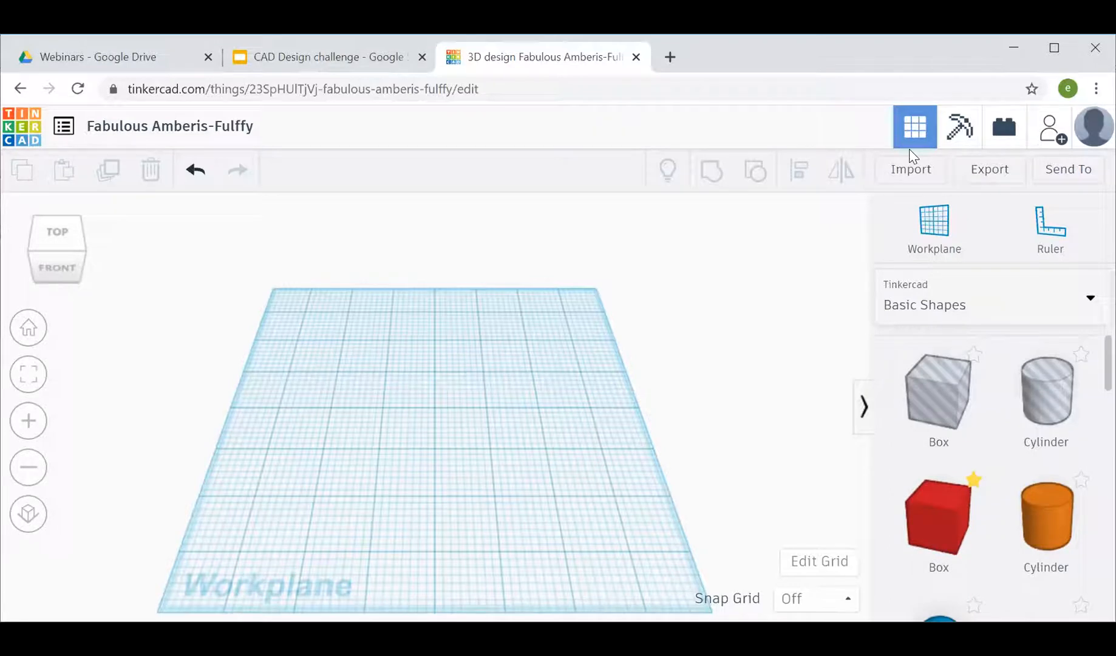
scroll(934, 486, down, 2)
scroll(936, 513, up, 2)
drag(925, 521, 360, 392)
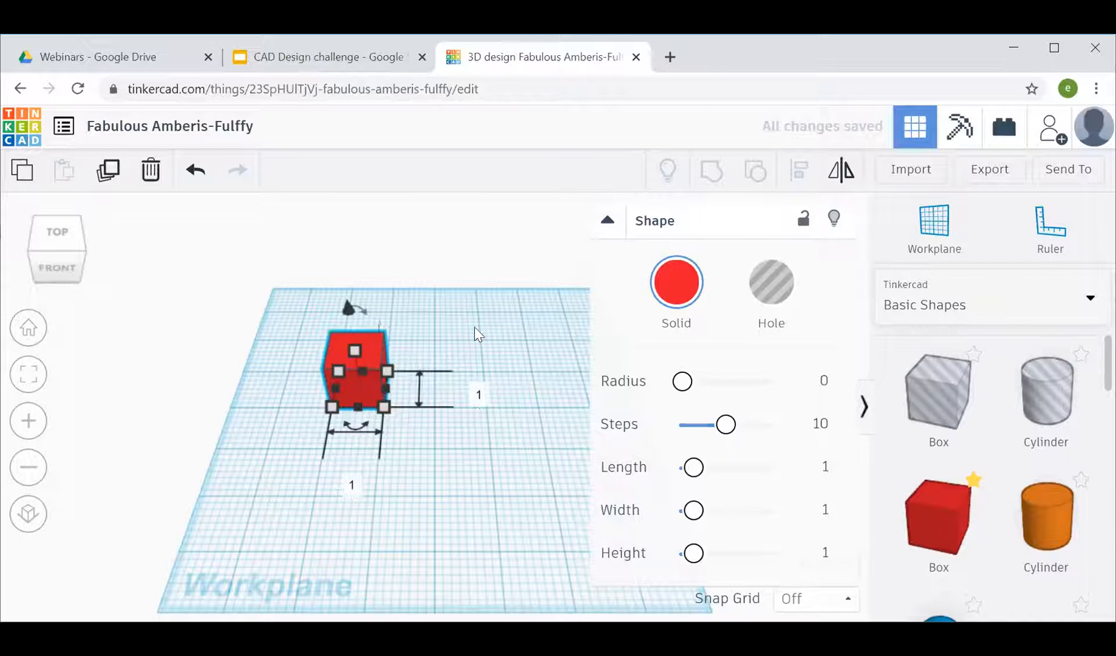
click(607, 220)
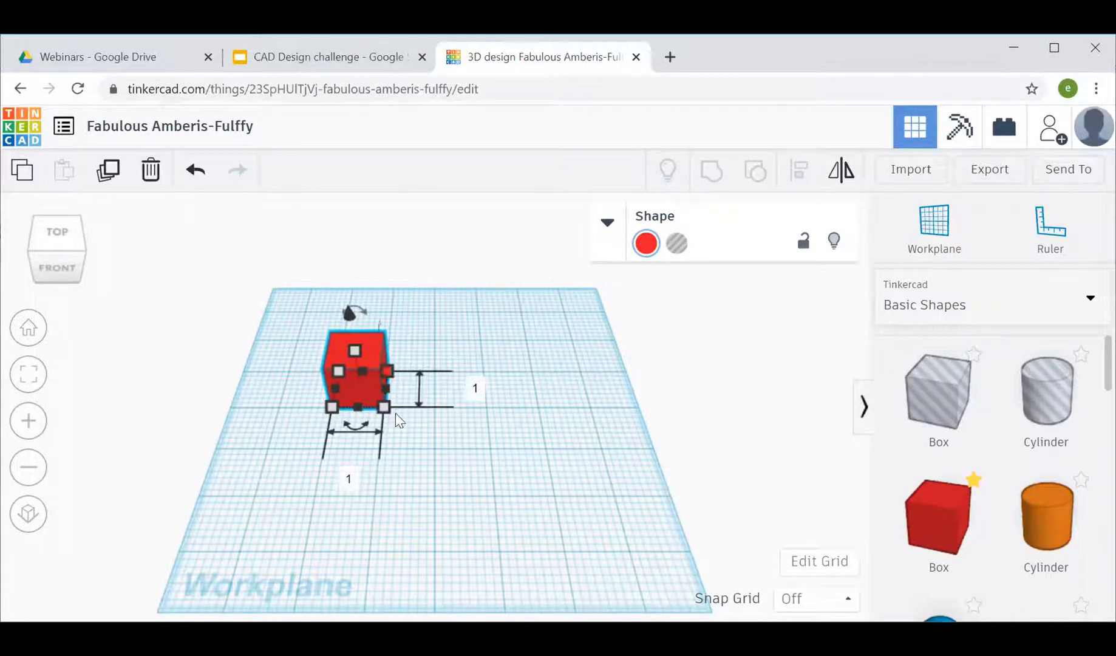
Stretch the red box's base freehand and set both its length and width to 2 inches.
drag(384, 407, 408, 371)
drag(374, 332, 405, 415)
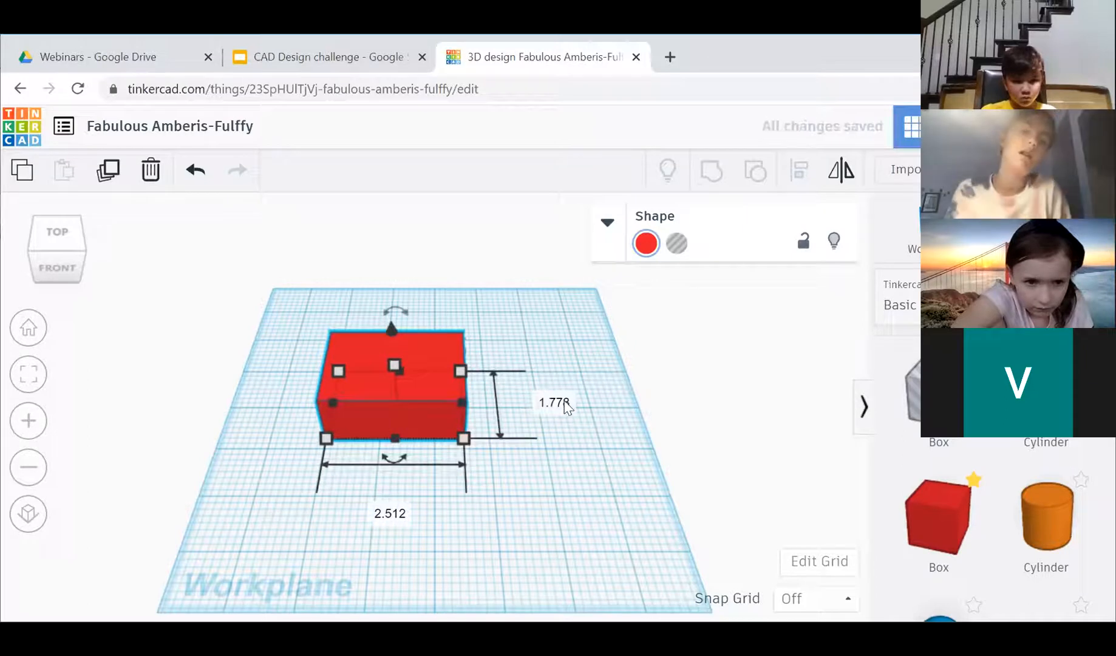
click(554, 402)
text(2)
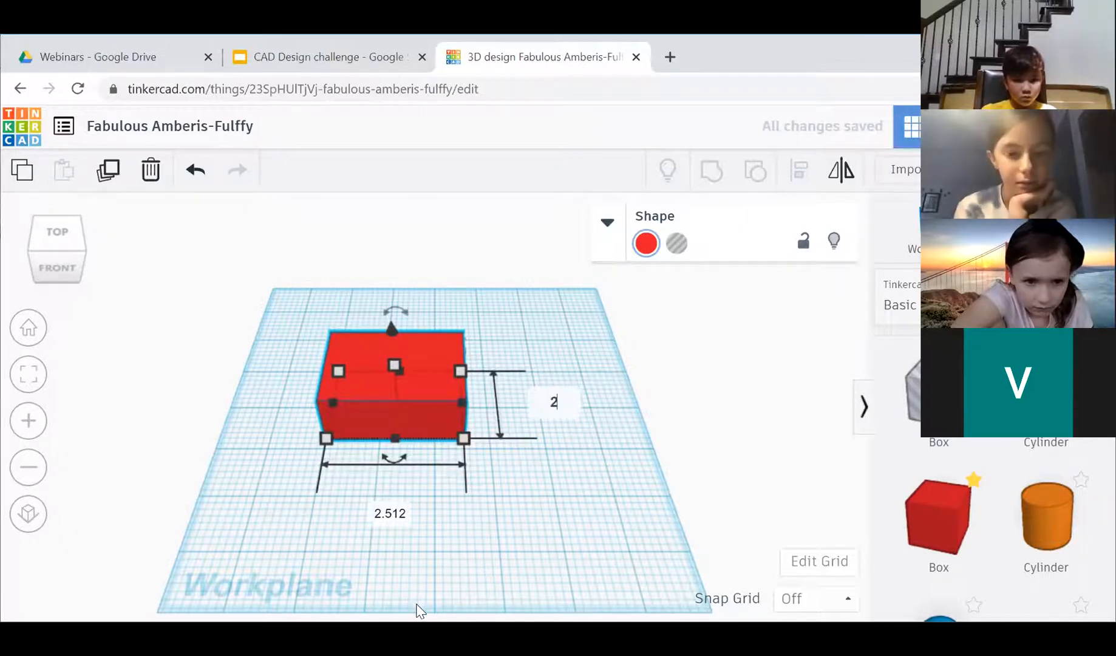
key(Tab)
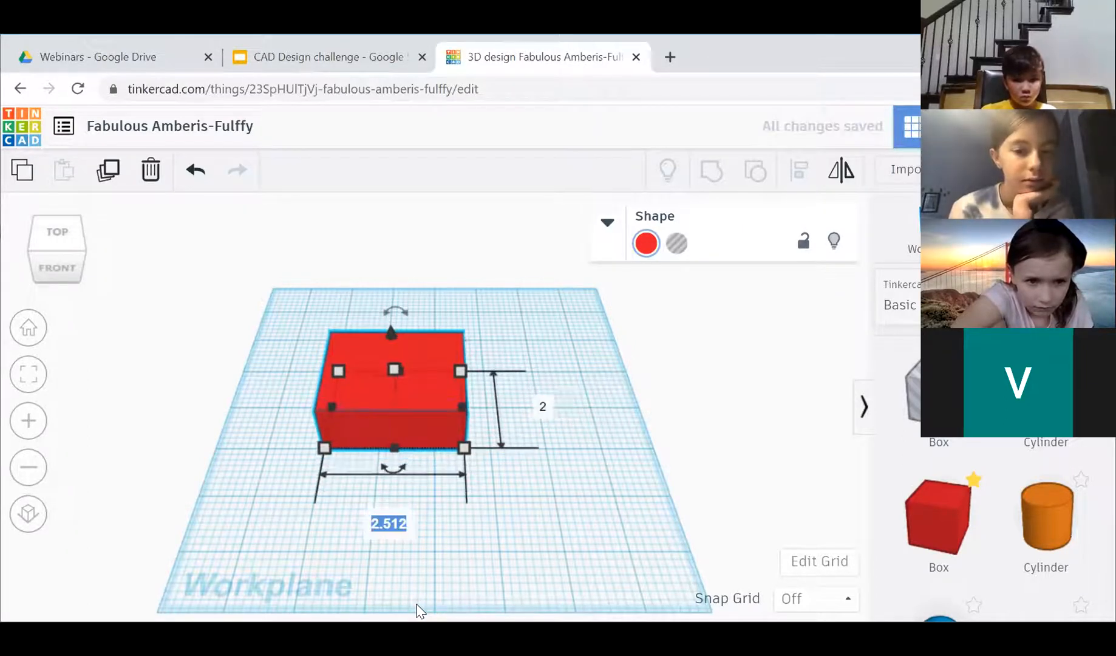
text(2)
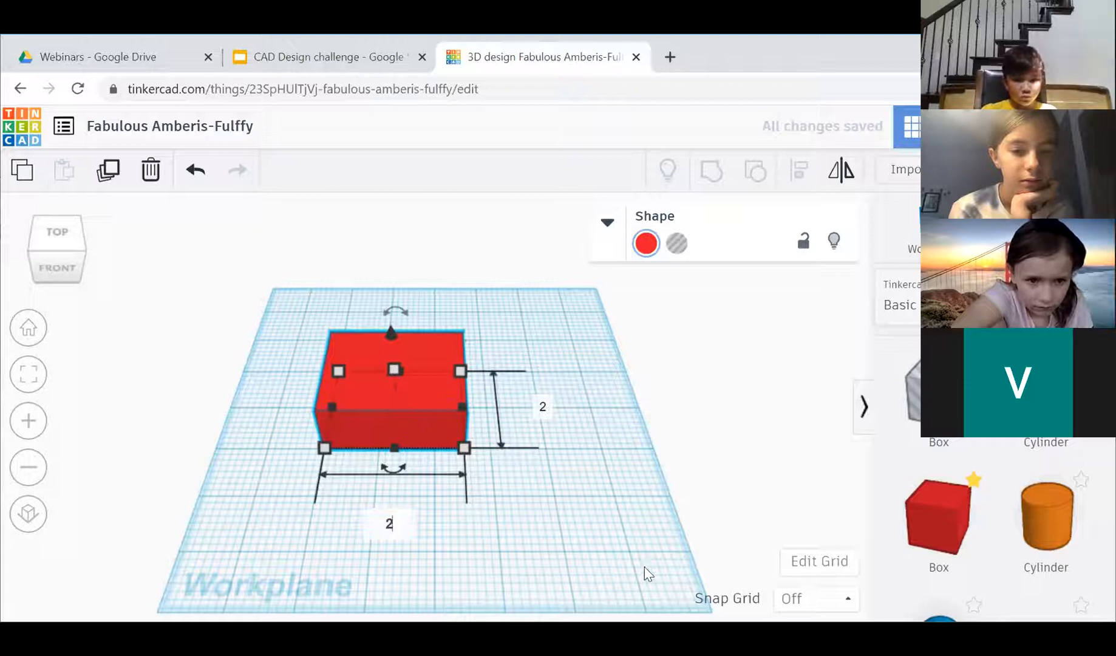
key(Return)
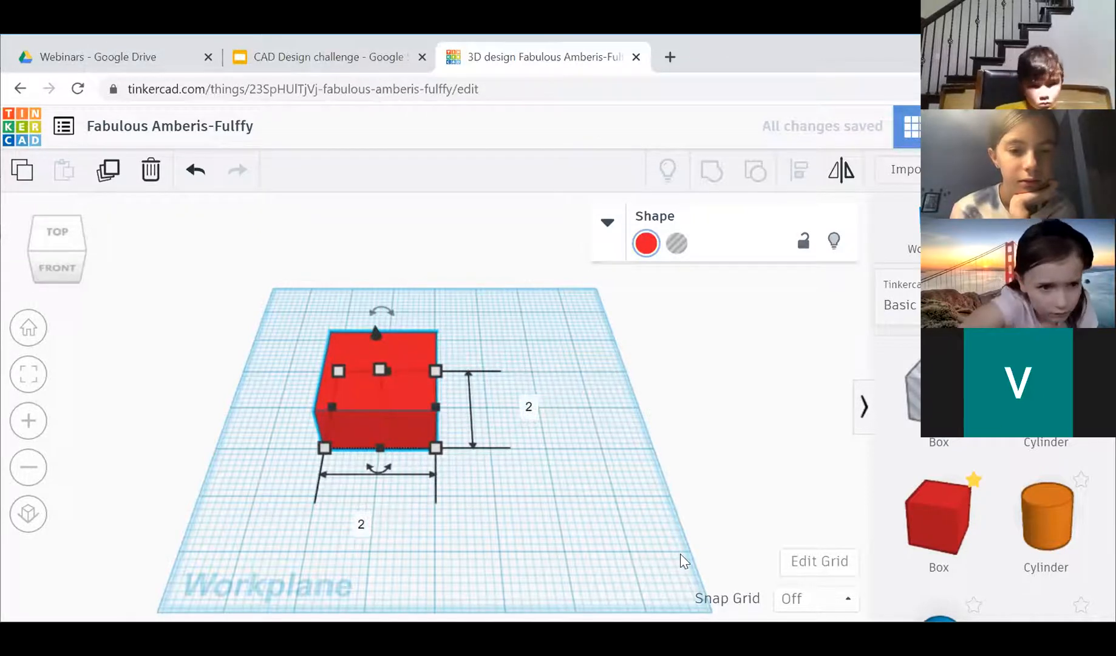
Make the box slightly taller and lower it until its base sits about 0.31 inch below the workplane.
right_drag(570, 527, 587, 377)
click(426, 354)
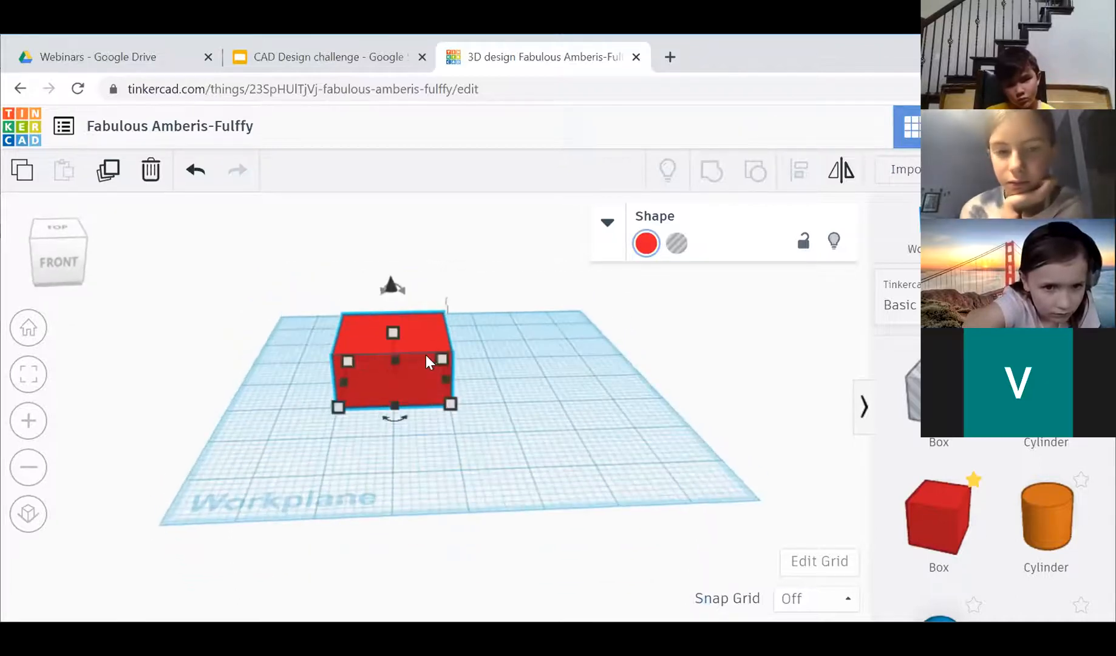
click(393, 330)
mouse_move(394, 330)
mouse_down()
mouse_move(394, 273)
mouse_move(398, 376)
mouse_move(395, 317)
mouse_up()
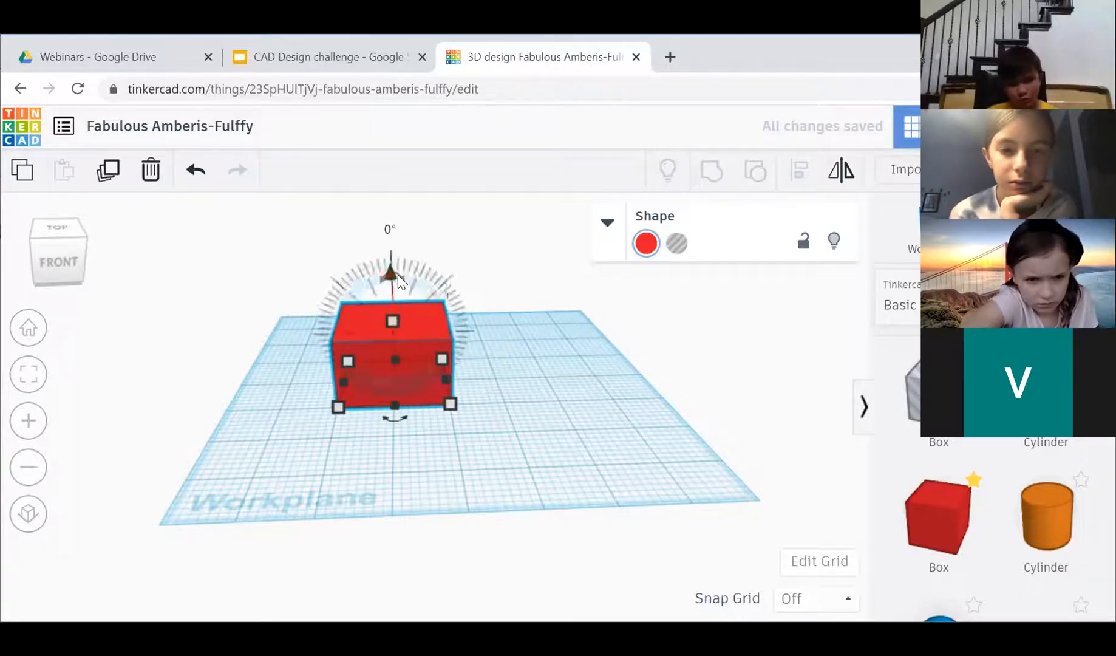
mouse_move(393, 279)
mouse_down()
mouse_move(392, 214)
mouse_move(398, 328)
mouse_move(397, 300)
mouse_up()
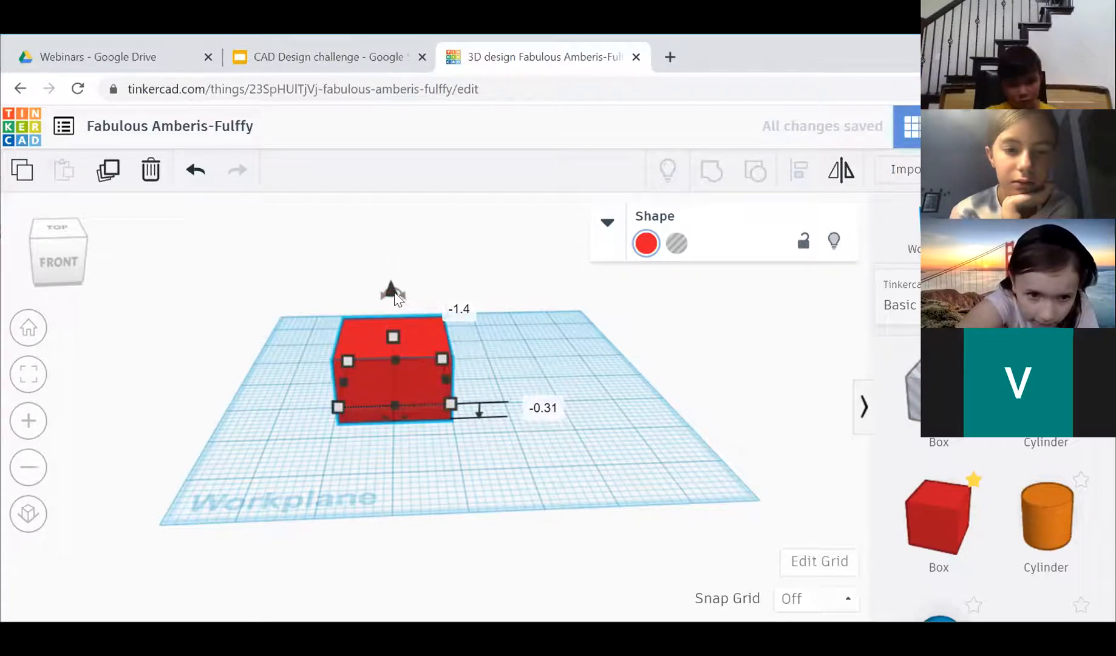
Rotate the box 20° in the plane of its front face so that it tilts sideways.
click(381, 294)
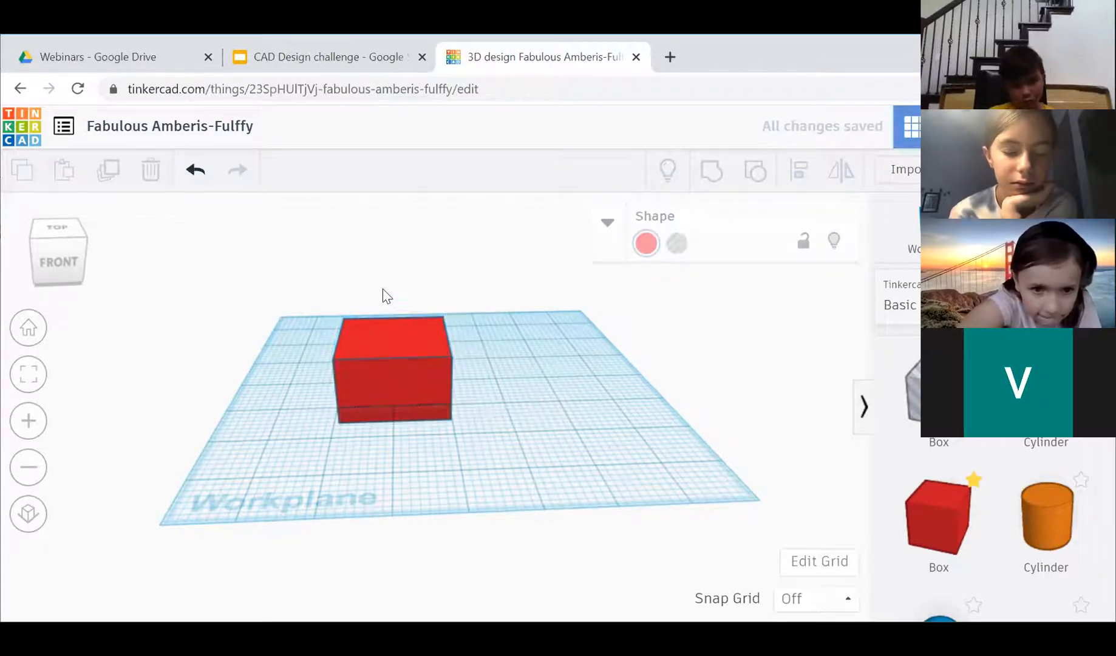
click(397, 325)
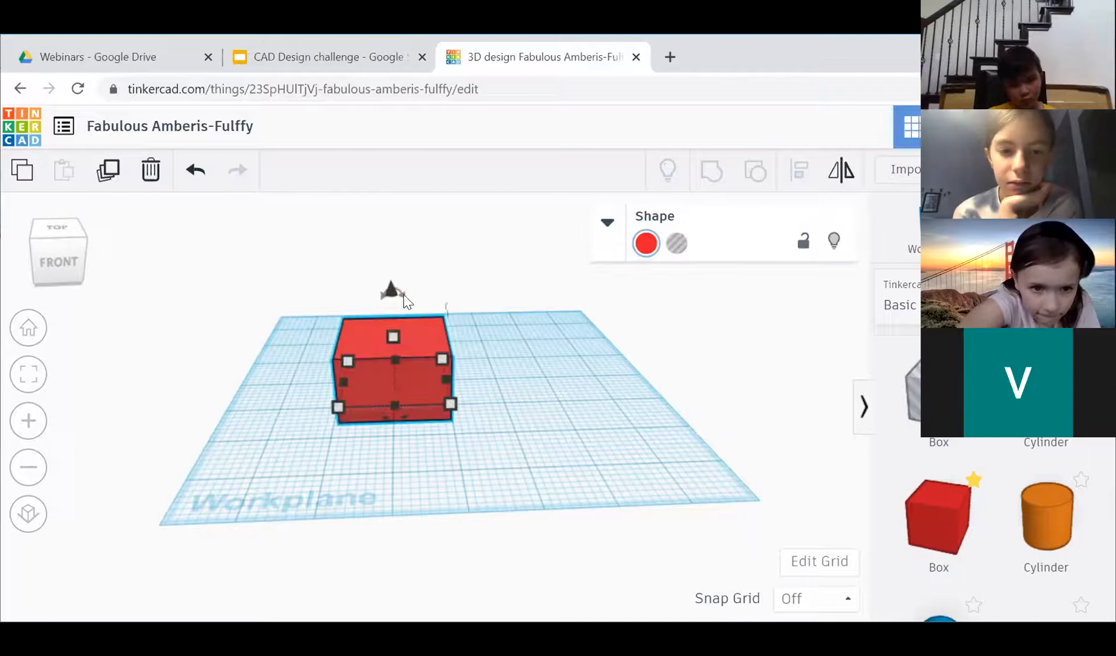
mouse_move(403, 304)
mouse_move(404, 304)
right_down()
mouse_move(405, 318)
mouse_move(399, 292)
right_up()
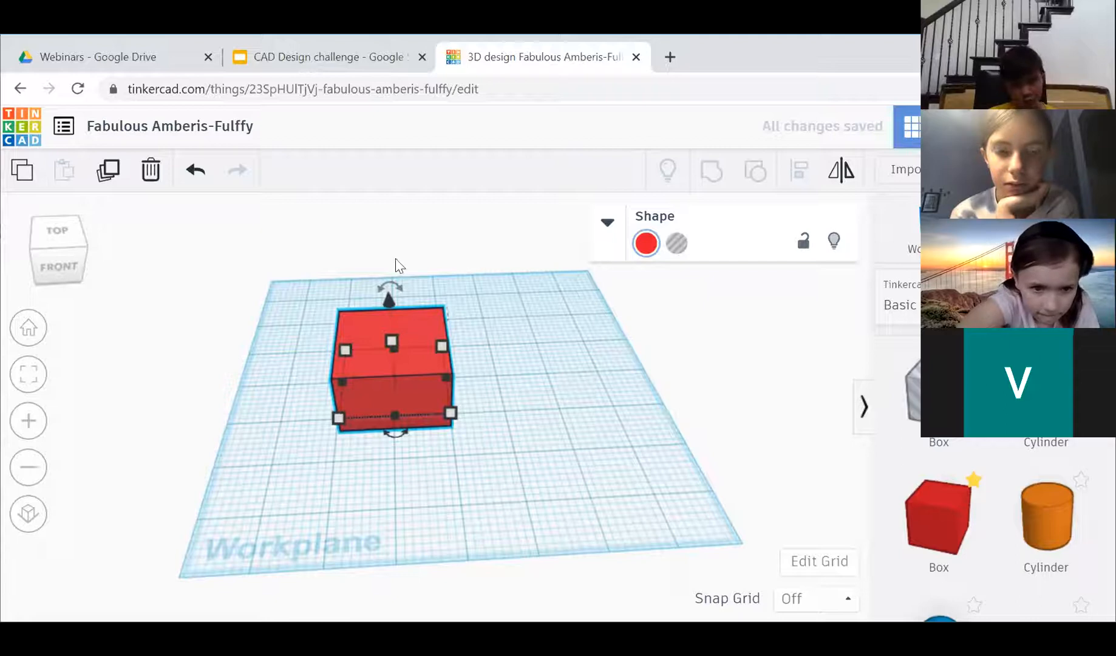
click(388, 240)
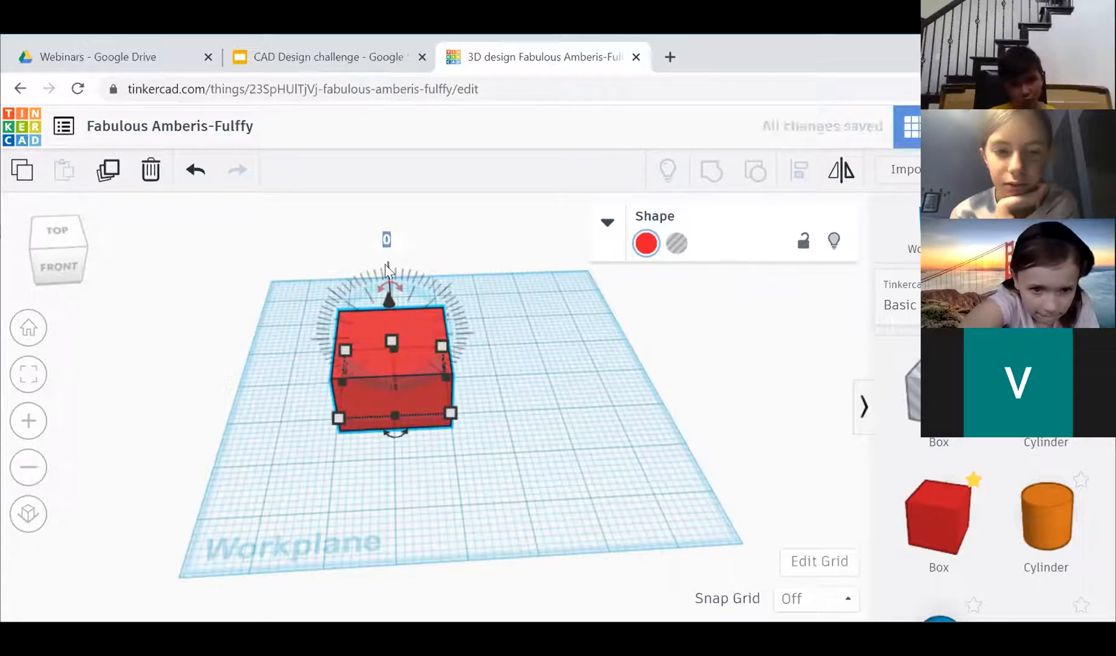
text(20)
key(Return)
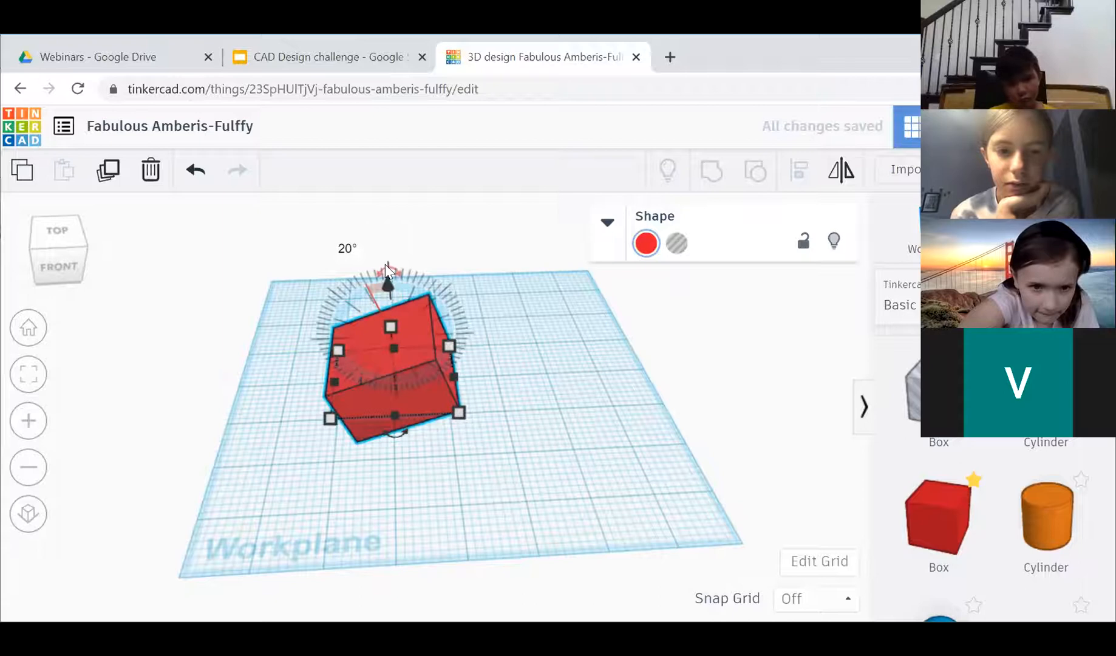
Delete the tilted box from the workplane.
click(589, 394)
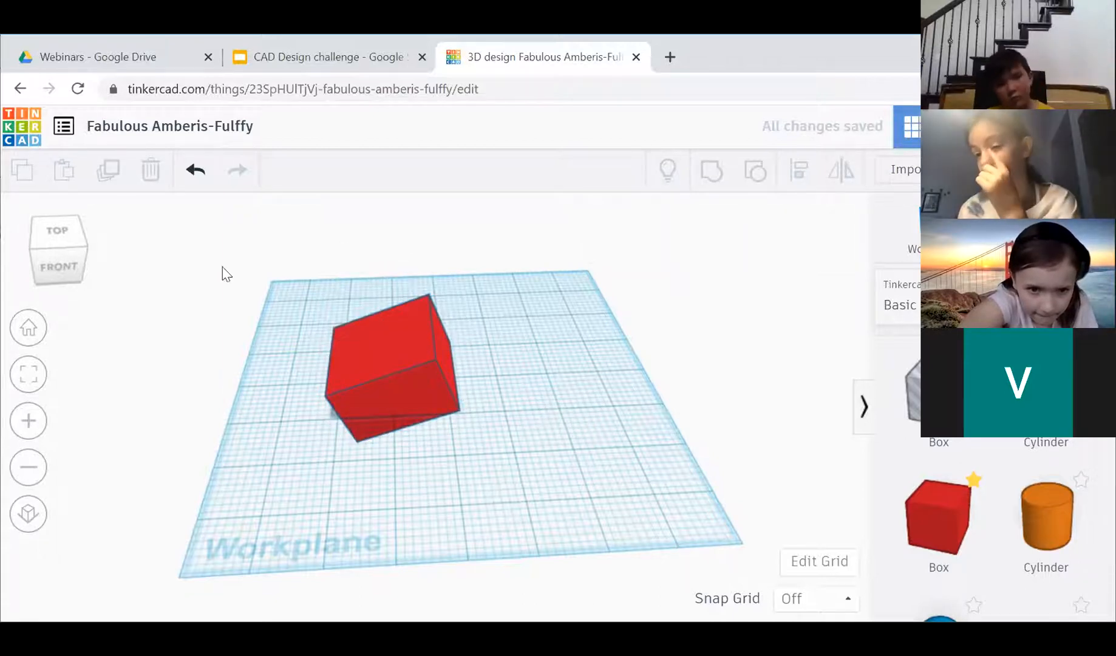
drag(535, 411, 372, 309)
key(Delete)
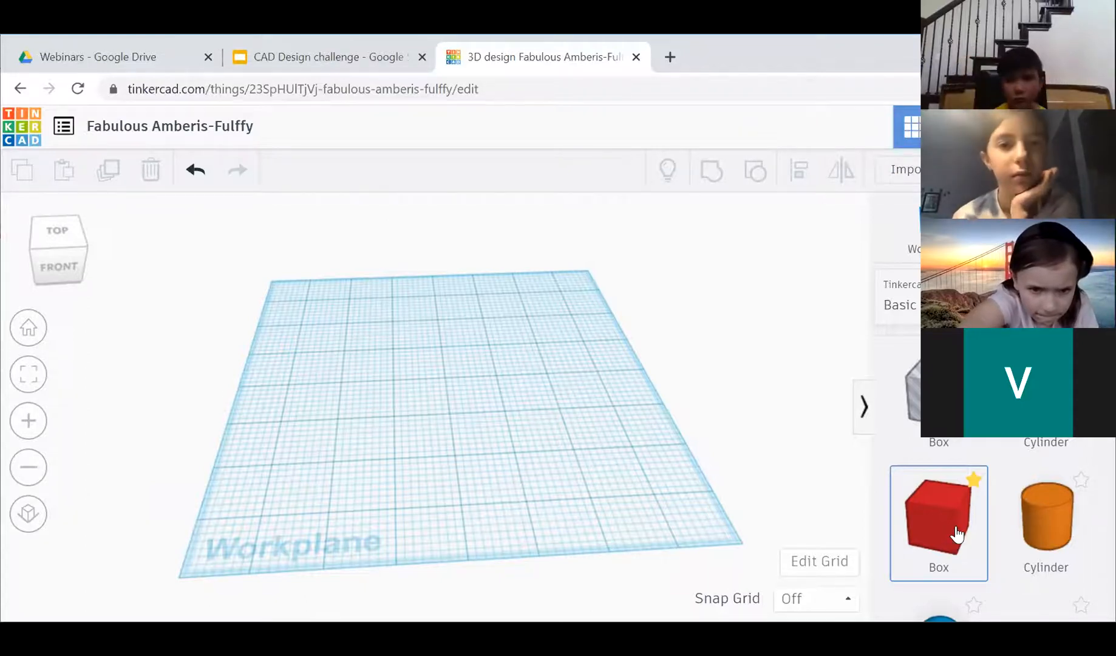
Place a new red box and an orange cylinder side by side on the workplane.
drag(407, 224, 368, 379)
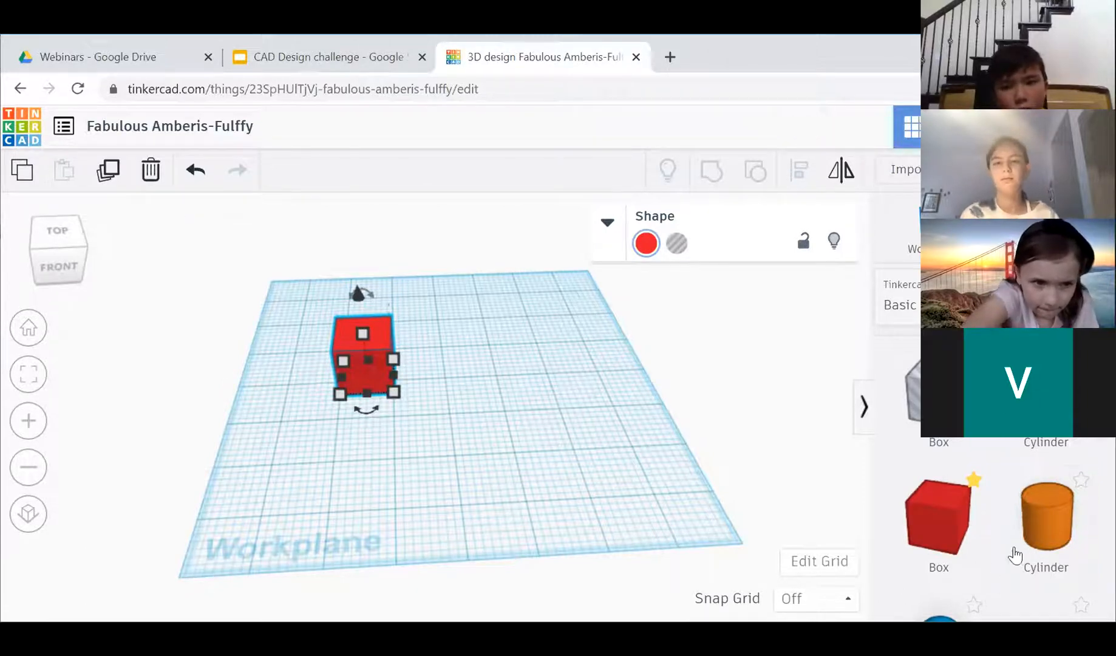
click(1033, 551)
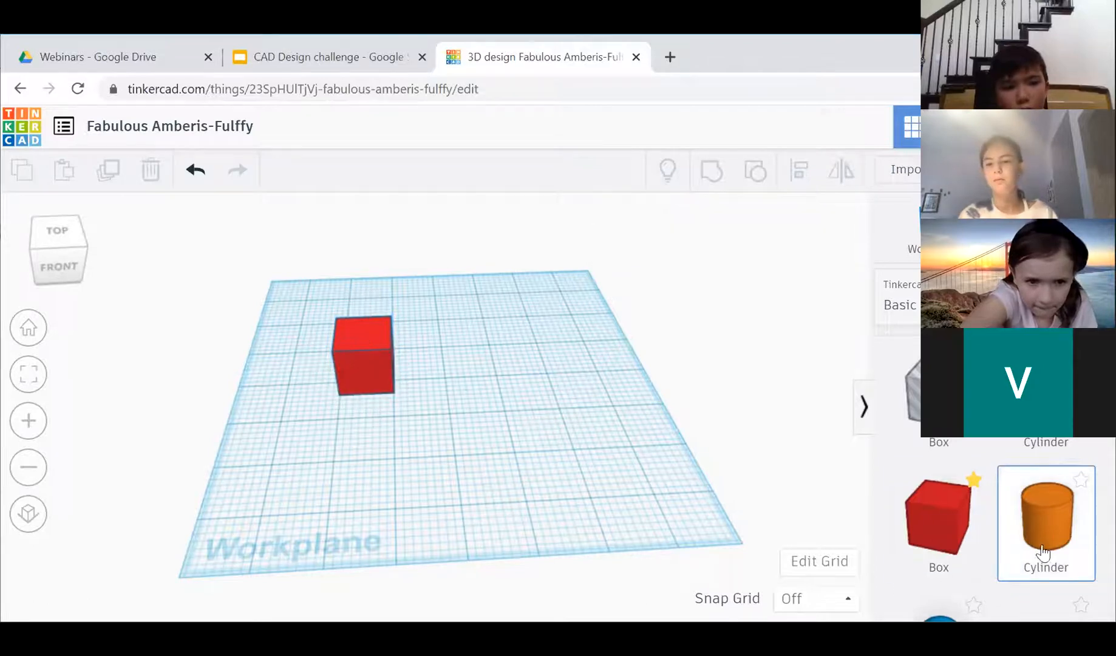
click(522, 368)
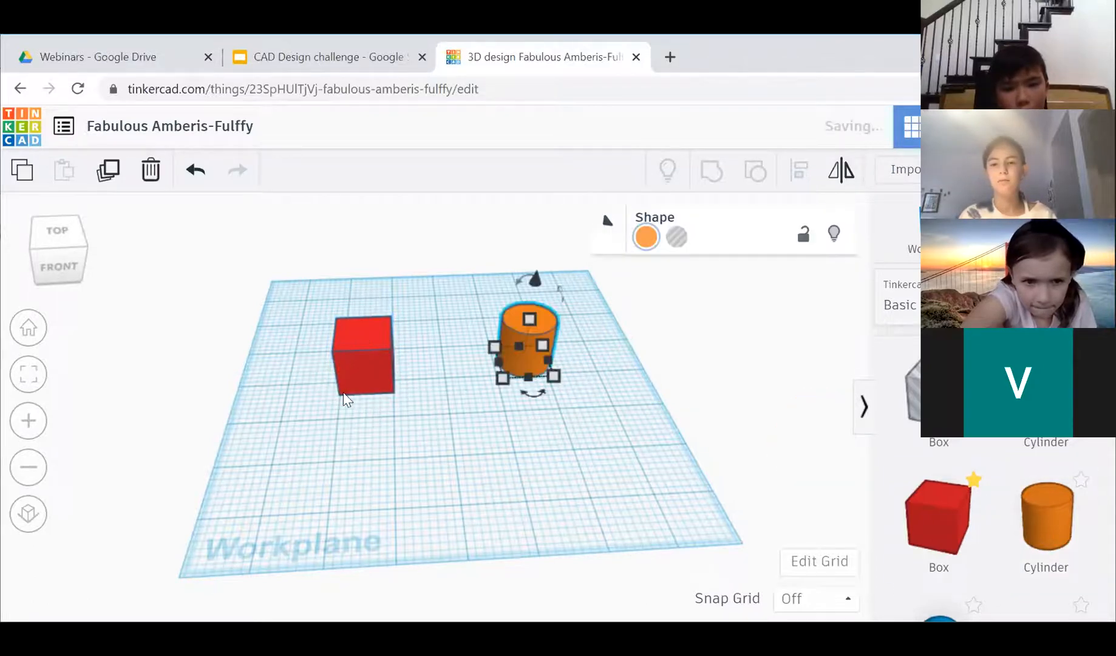
Enlarge the box's base to about 1.83 by 1.95 inches by stretching one corner.
click(392, 394)
drag(393, 394, 443, 425)
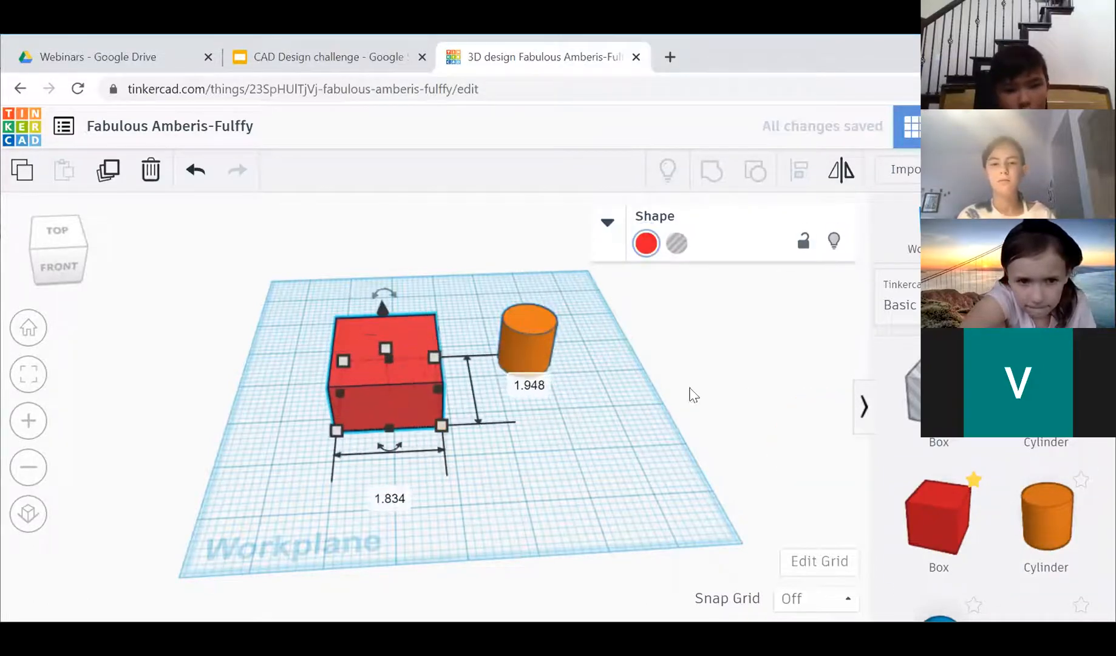
click(674, 419)
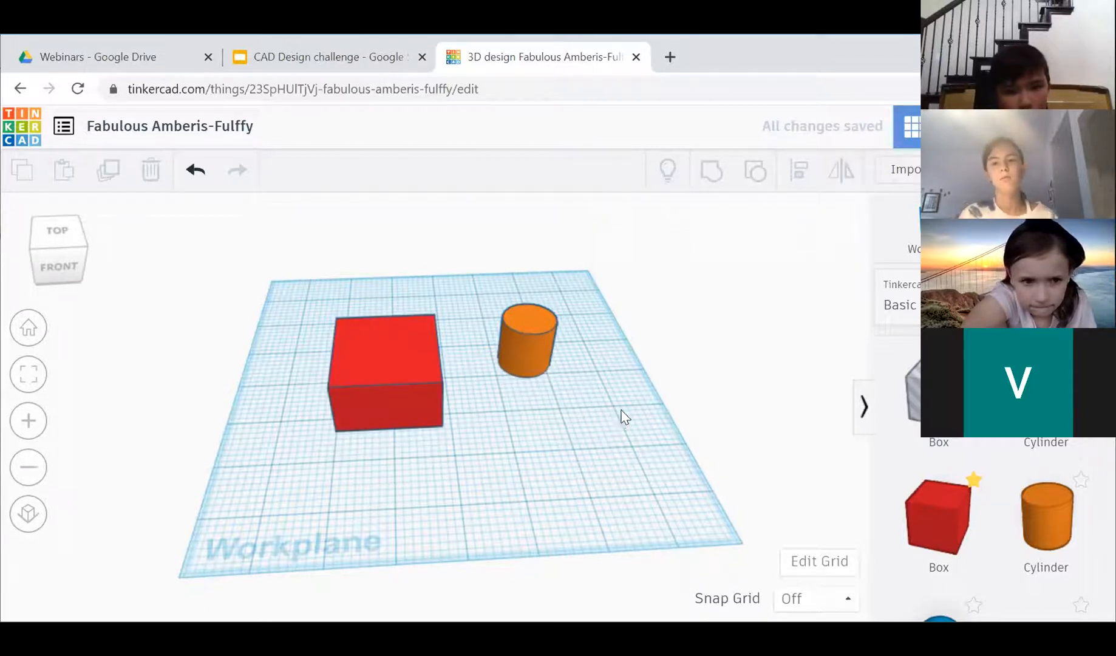
Align the box and the cylinder on their centers in both horizontal directions.
drag(622, 418, 304, 302)
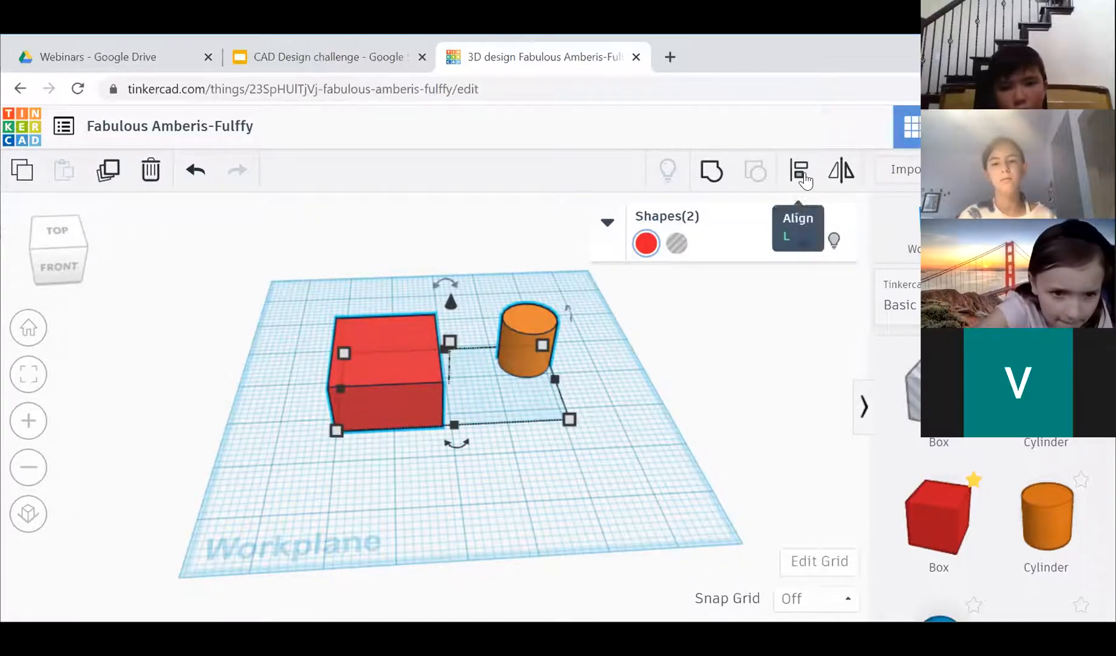
click(800, 172)
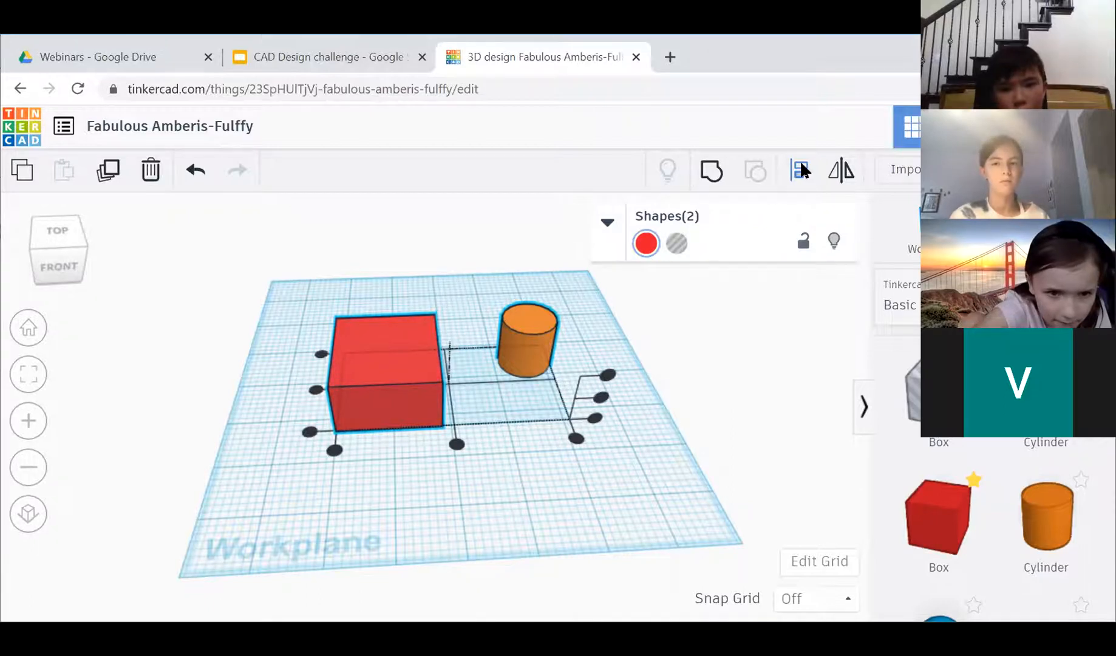
right_drag(486, 486, 413, 485)
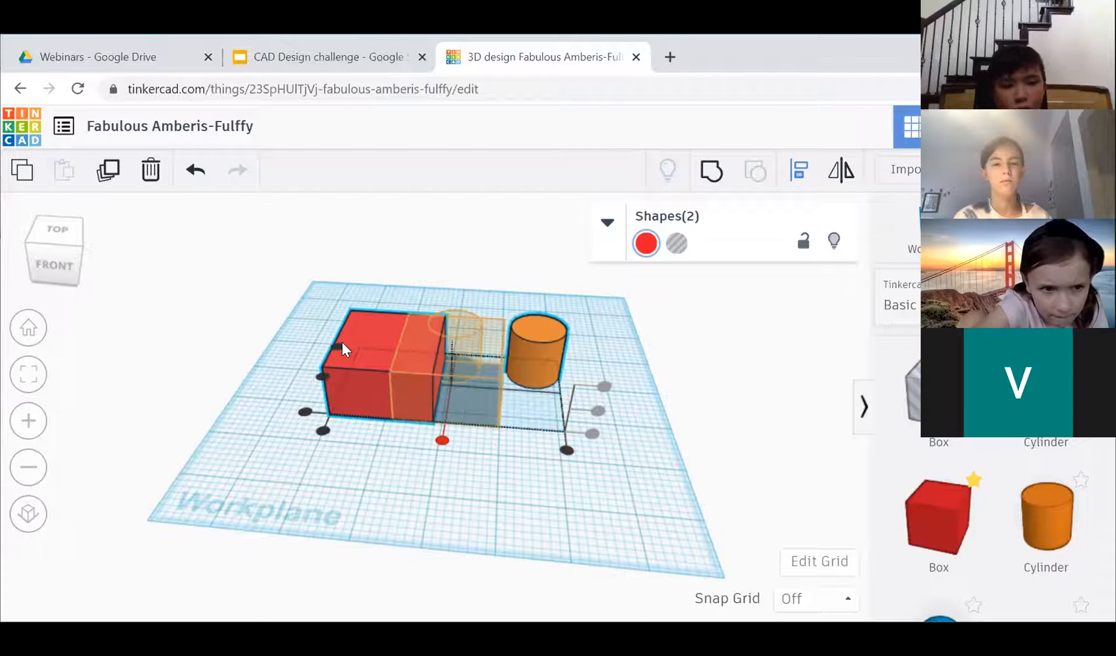
click(442, 440)
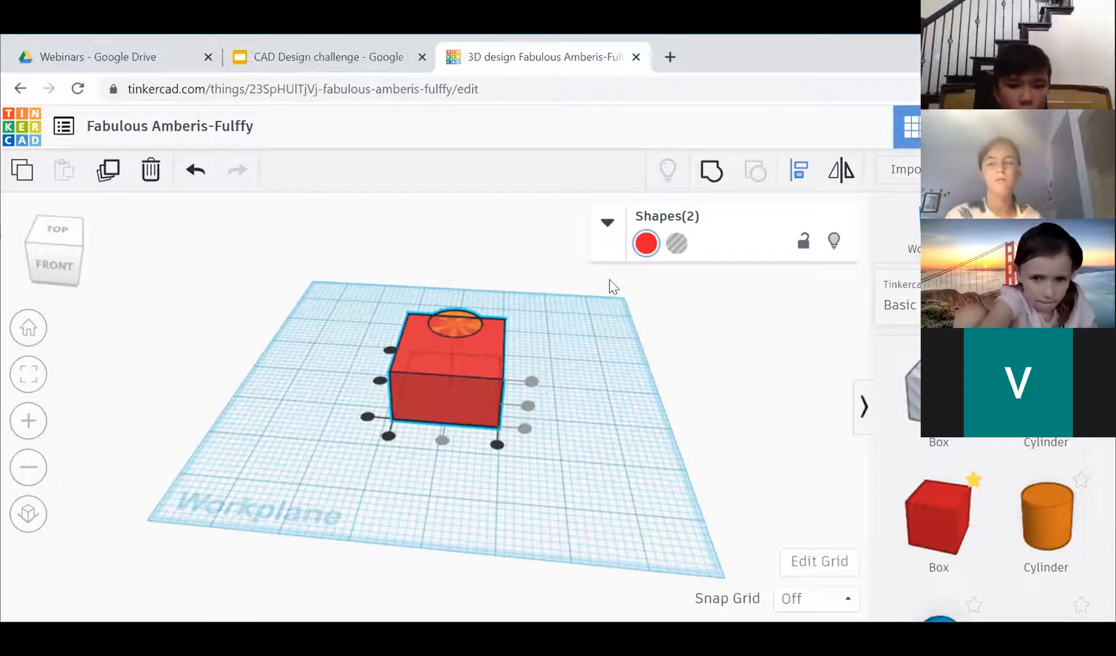
click(377, 381)
middle_drag(590, 396, 590, 443)
right_drag(590, 396, 591, 434)
key(l)
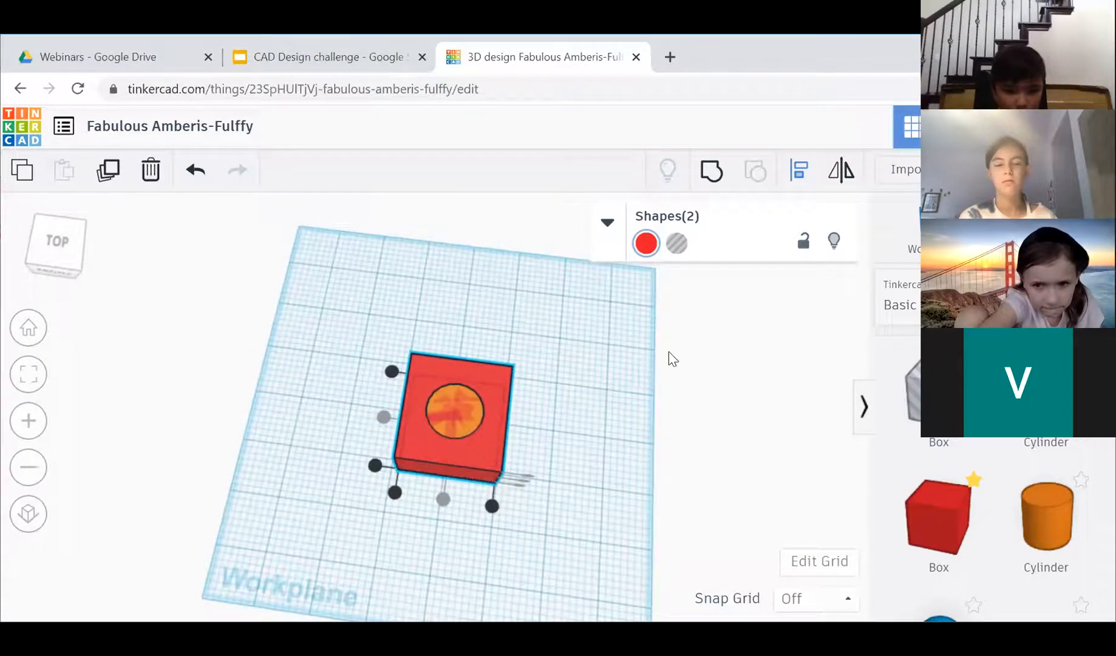
click(622, 389)
Change the cylinder to a hole and group it with the box to cut a round opening through it.
click(468, 411)
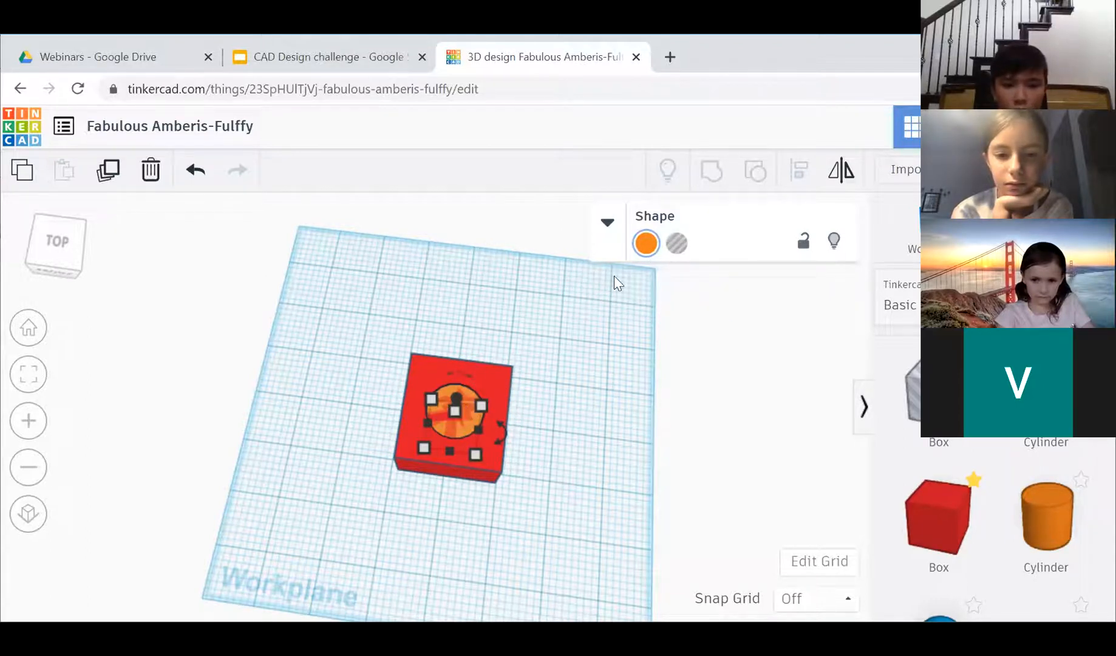
click(644, 250)
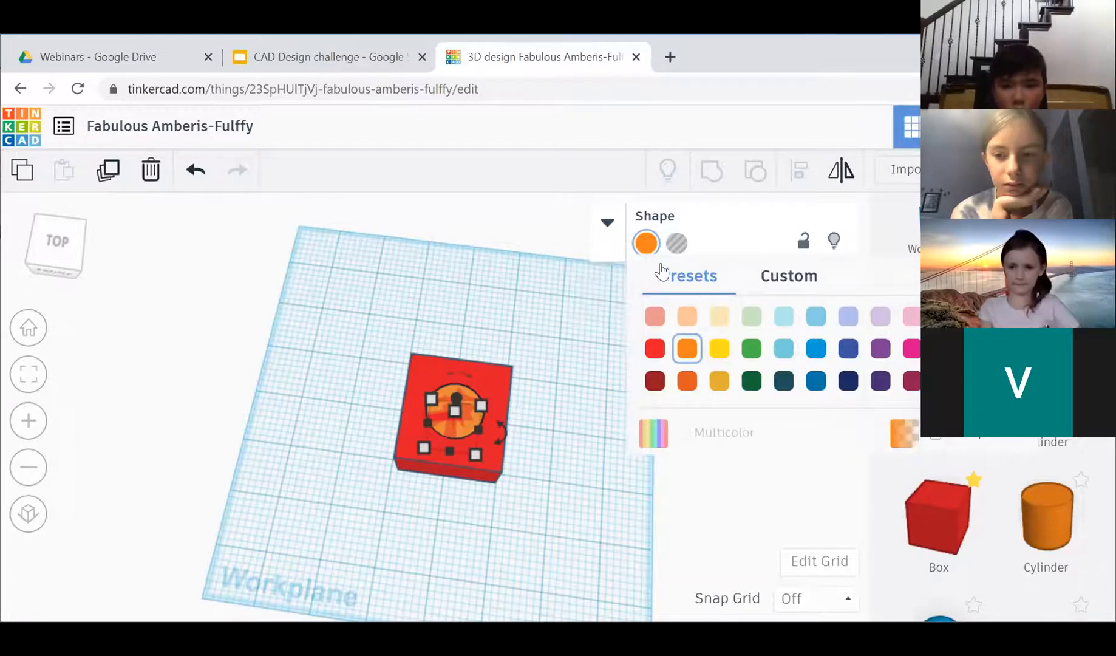
click(677, 244)
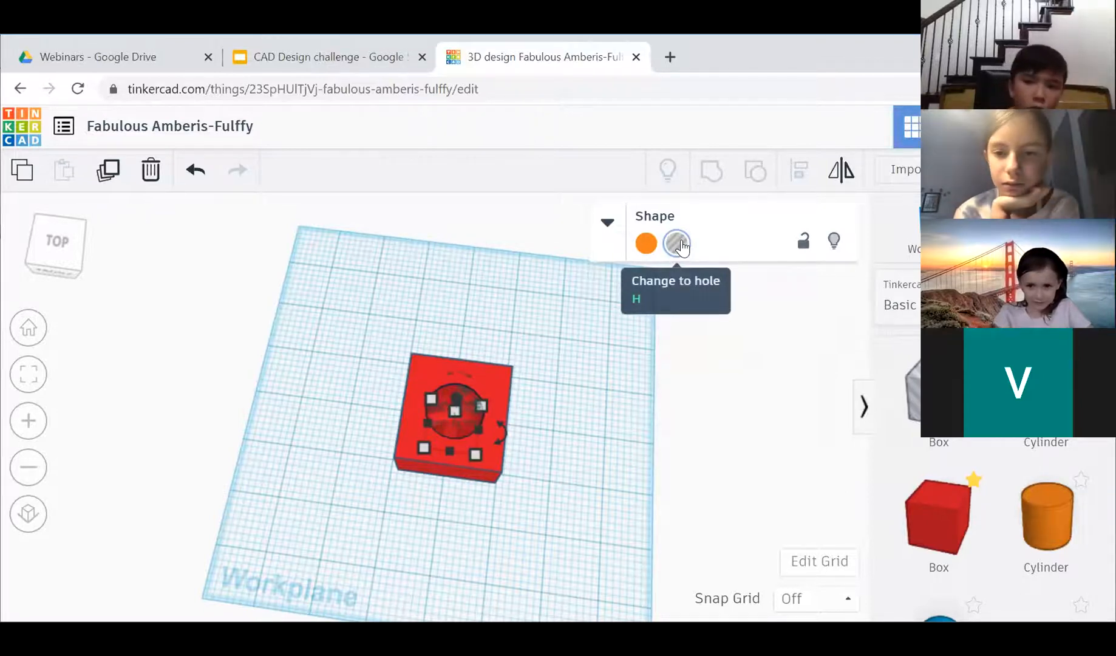
drag(590, 439, 369, 321)
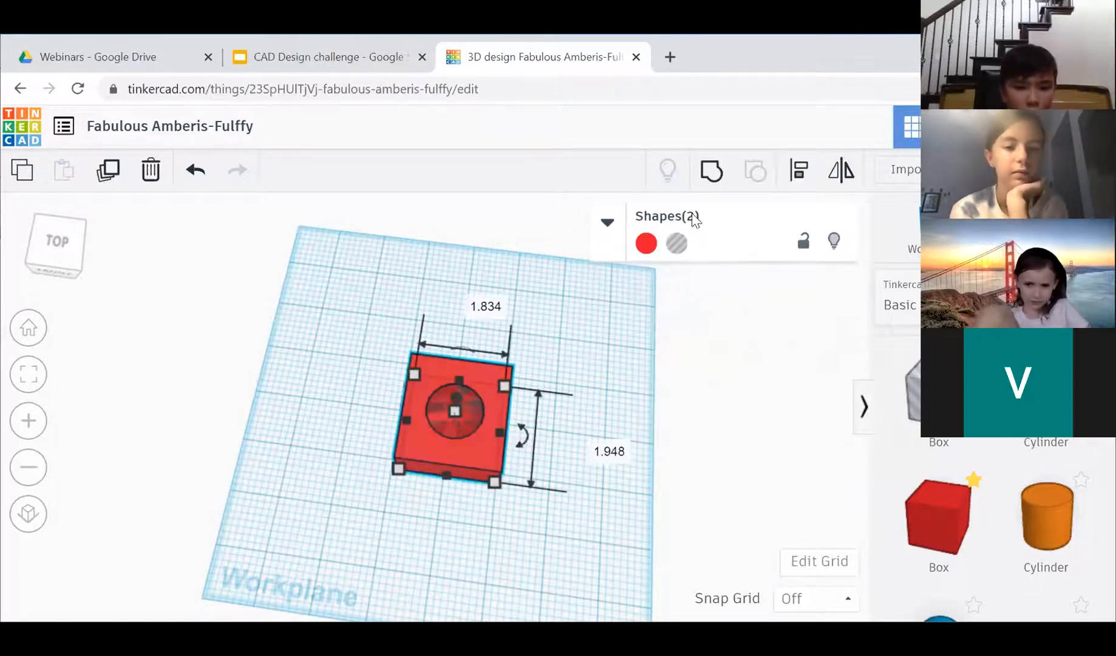
click(720, 178)
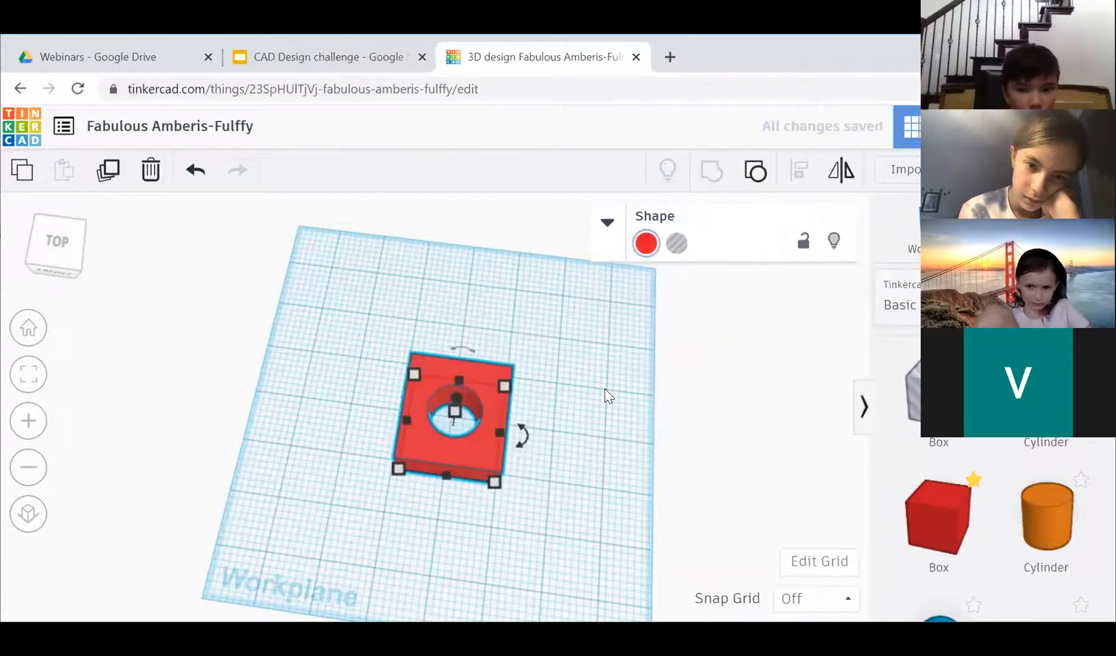
Delete the grouped box with the round opening from the workplane.
right_drag(605, 389, 585, 412)
drag(603, 401, 352, 321)
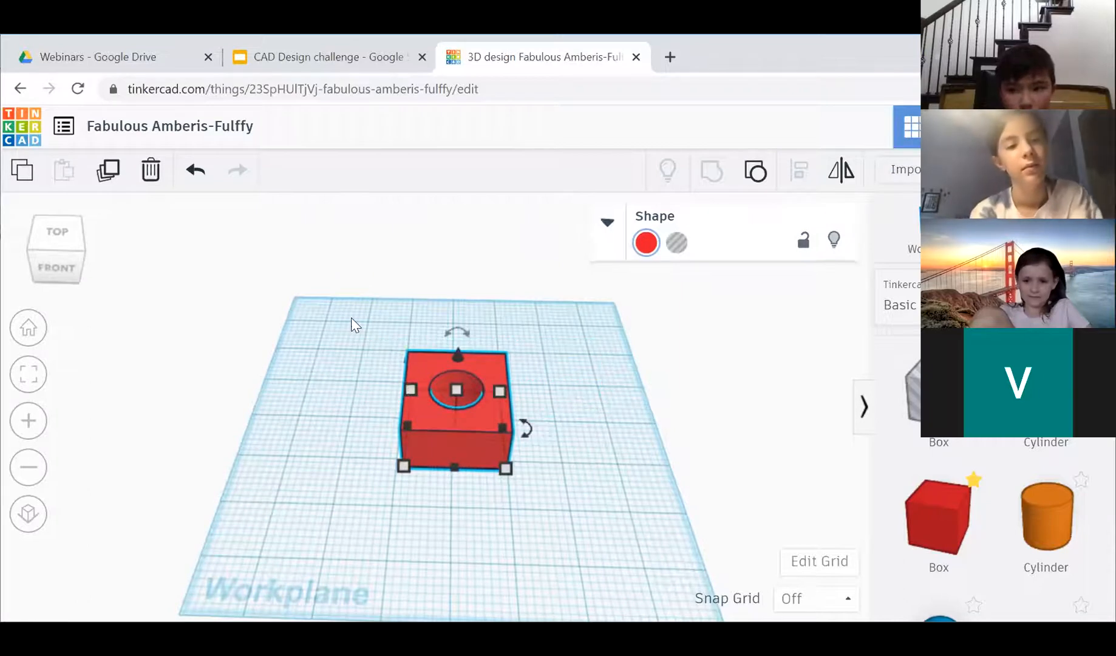
key(Delete)
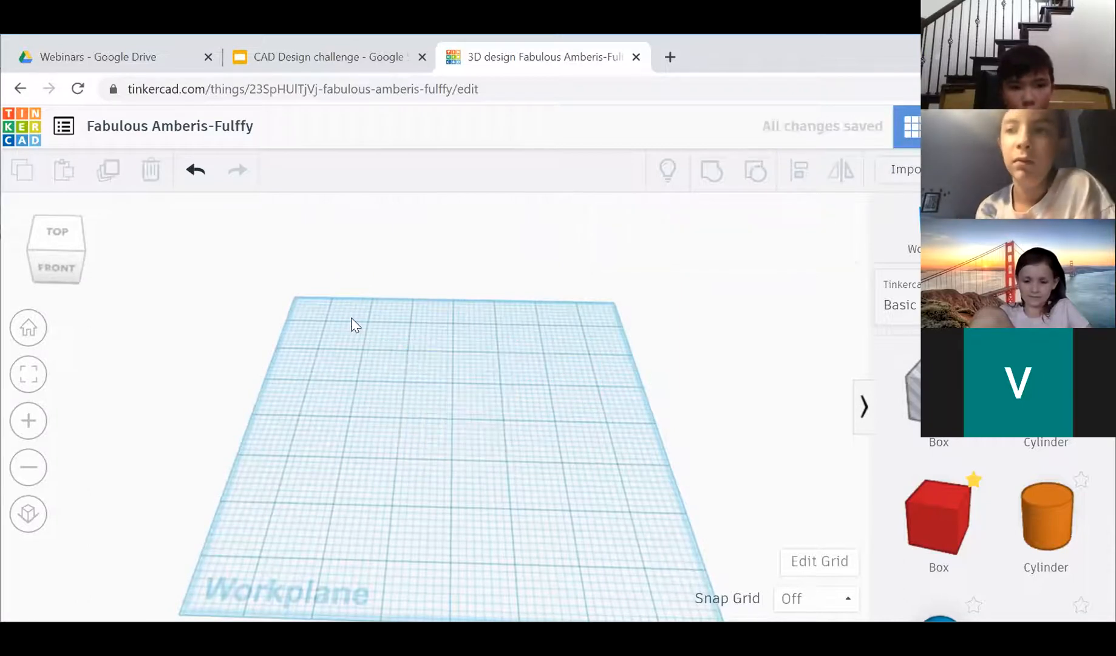
Place a red box and an orange cylinder side by side on the empty workplane.
click(938, 516)
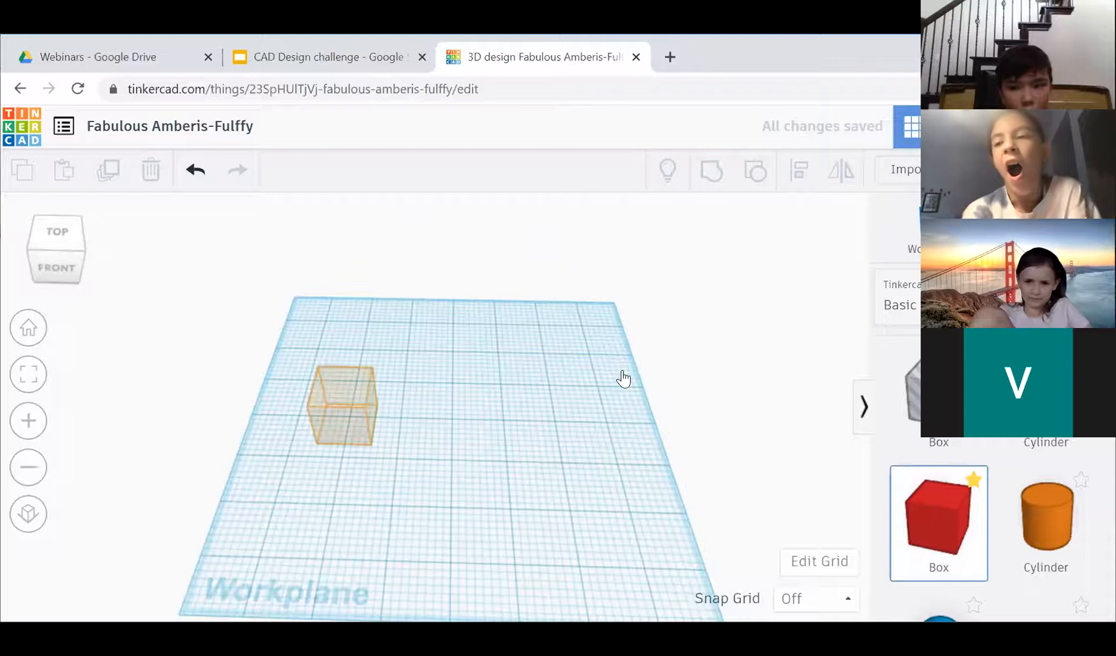
click(377, 399)
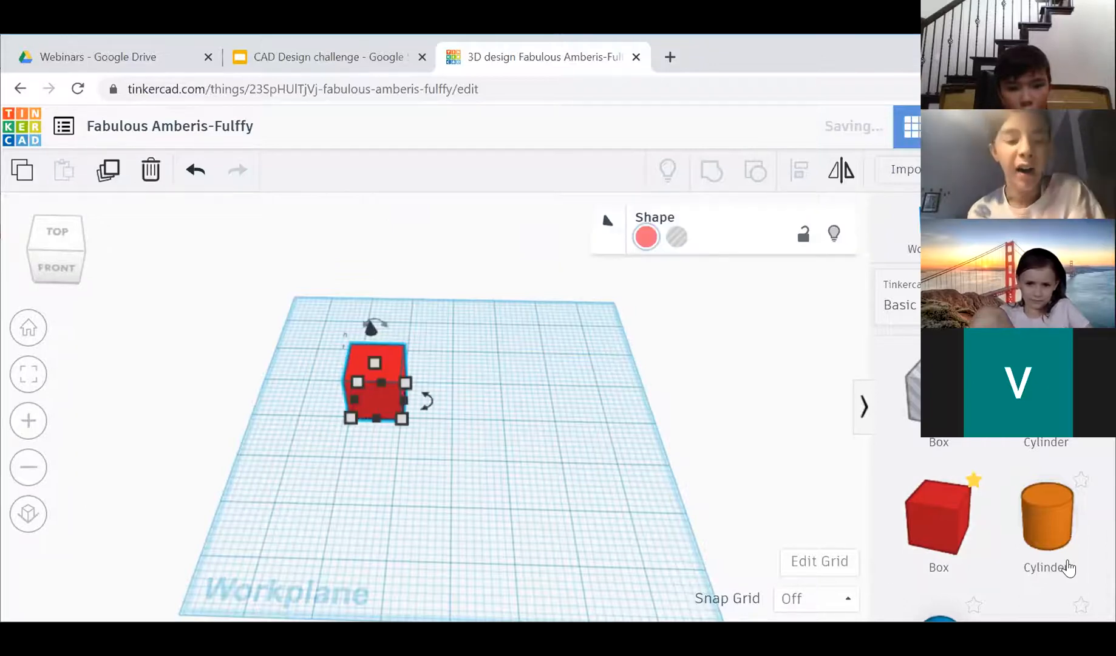
scroll(970, 541, down, 2)
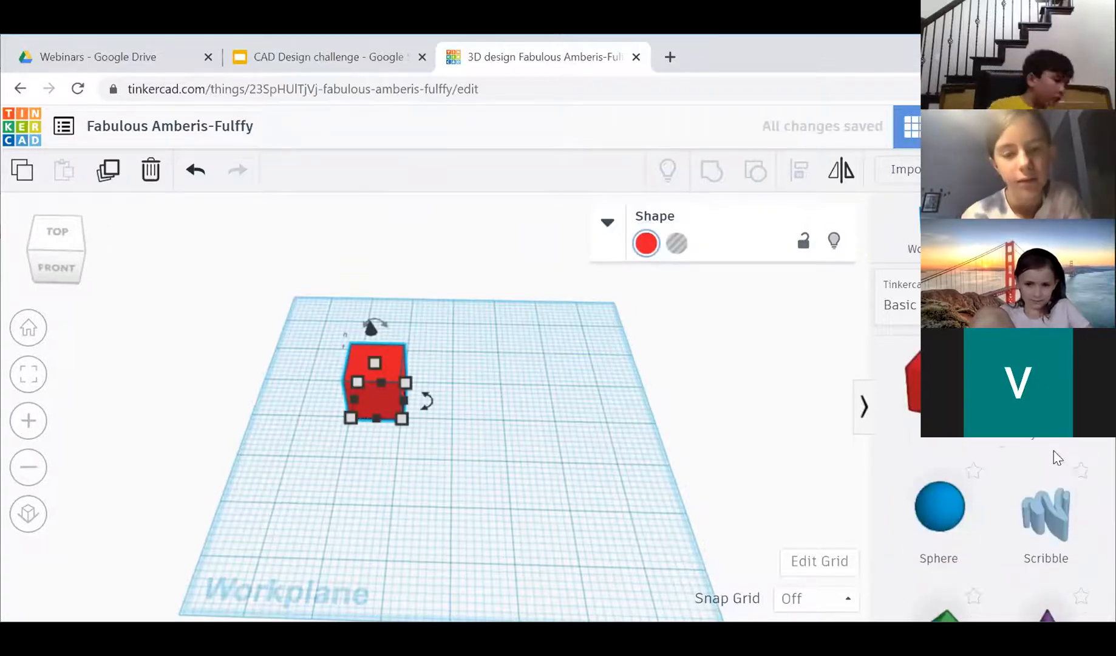
click(1045, 419)
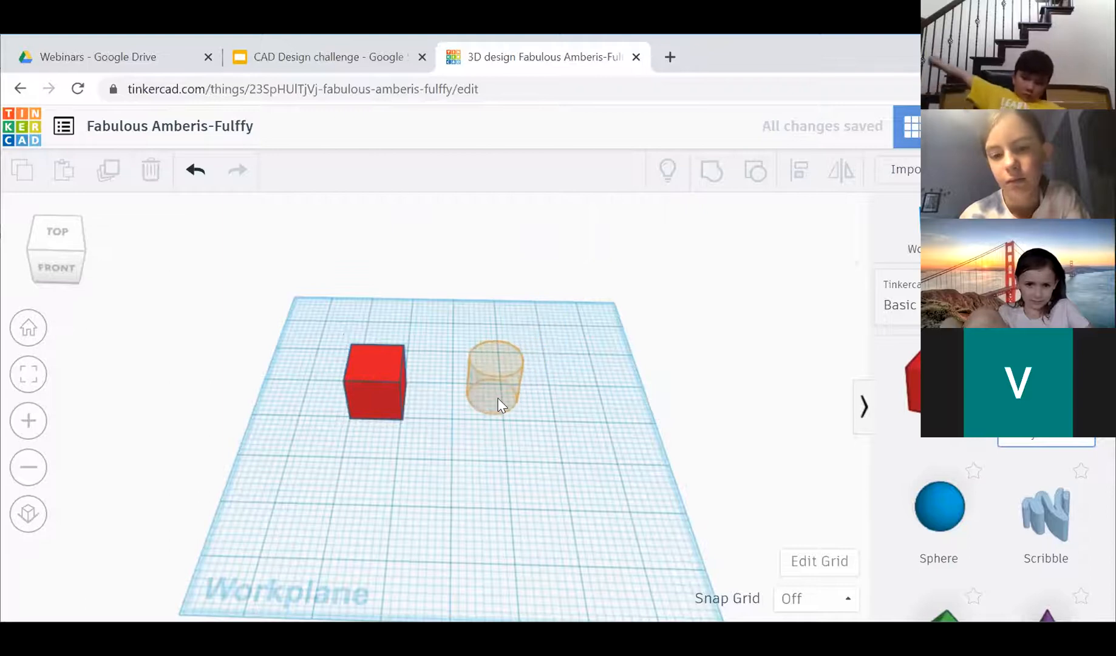
click(496, 398)
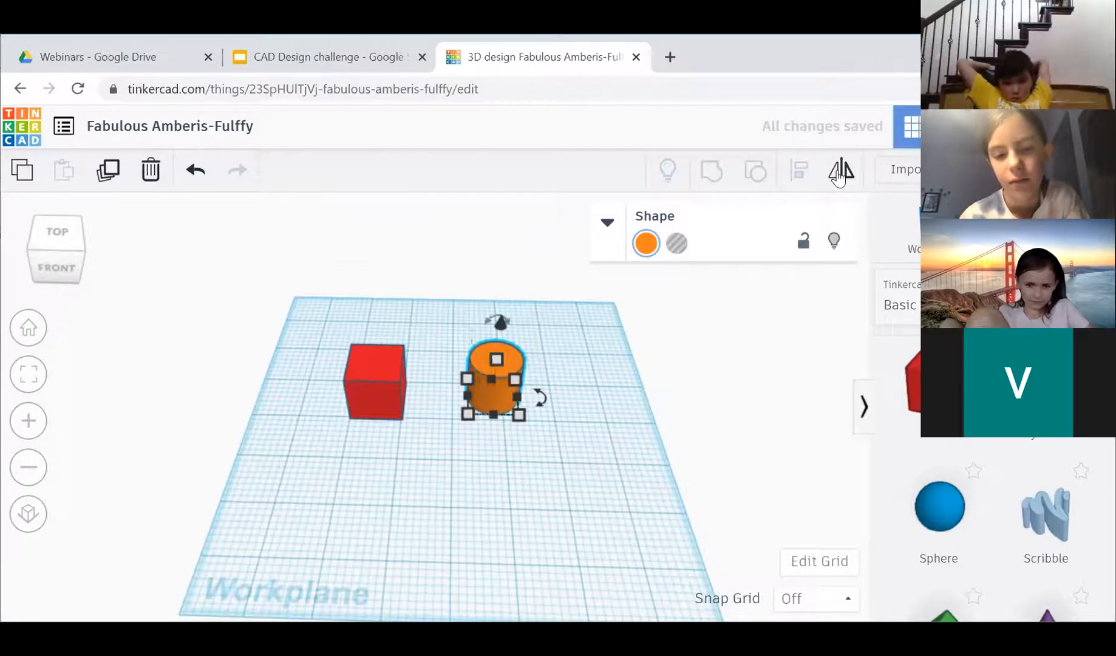
Mirror the box and the cylinder together from left to right so that they swap places.
click(846, 175)
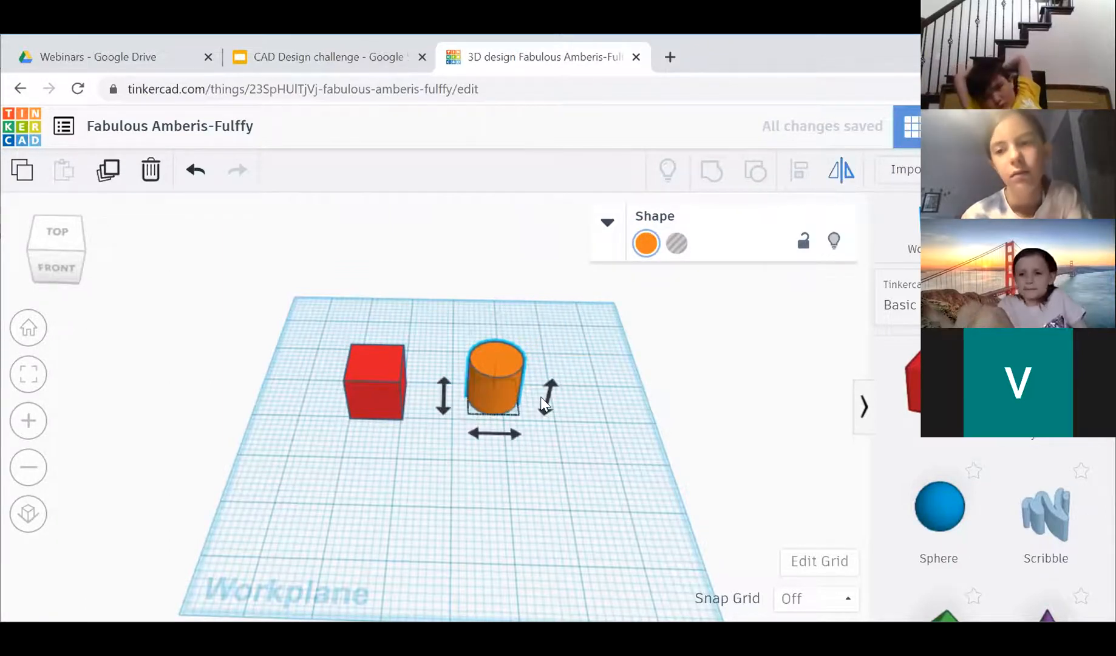
shift+click(367, 371)
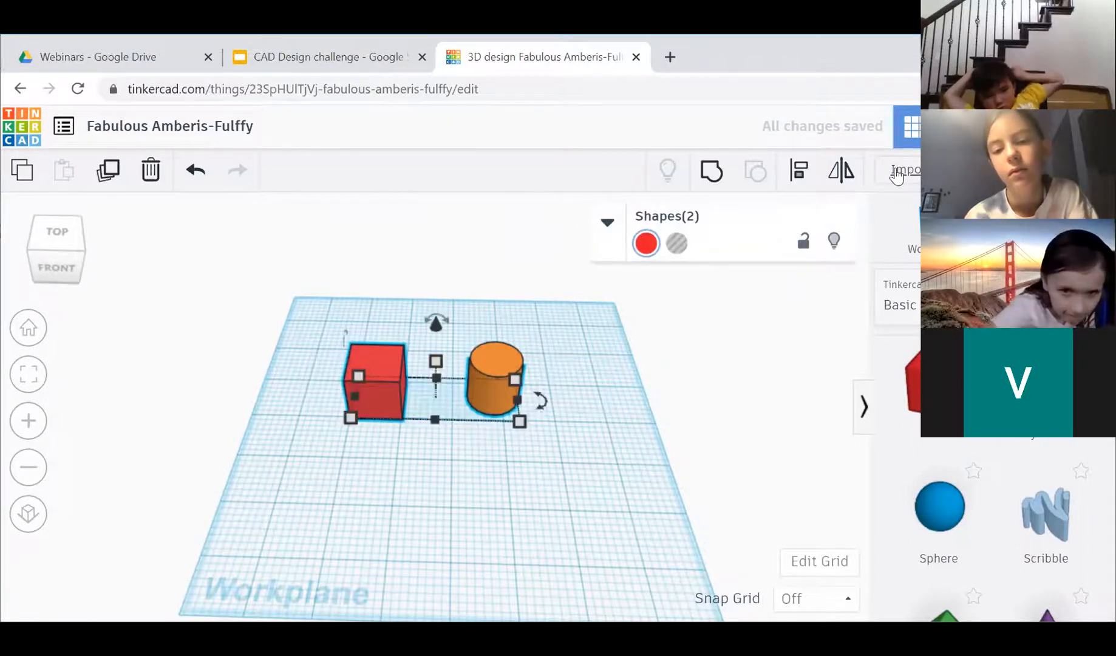
click(840, 171)
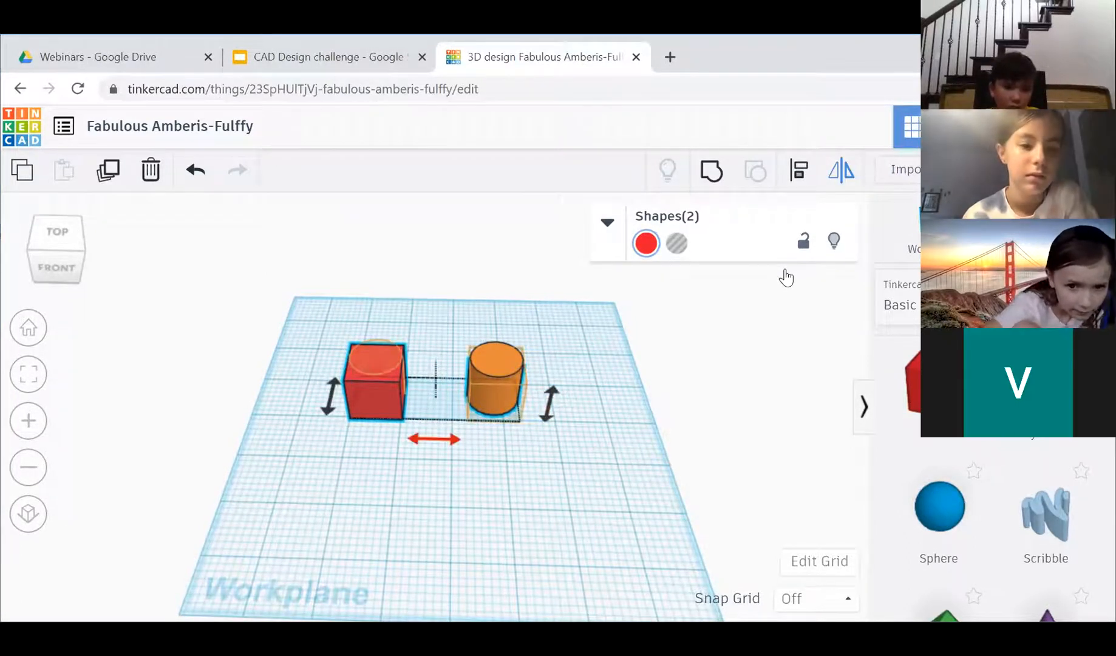
click(434, 439)
click(434, 439)
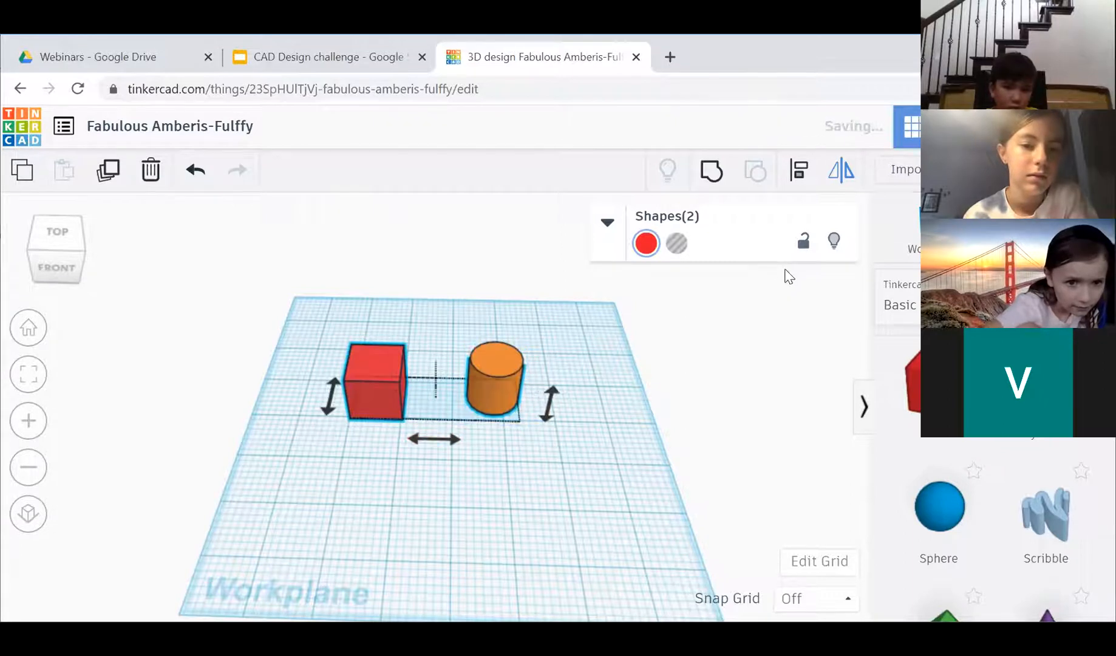
click(332, 404)
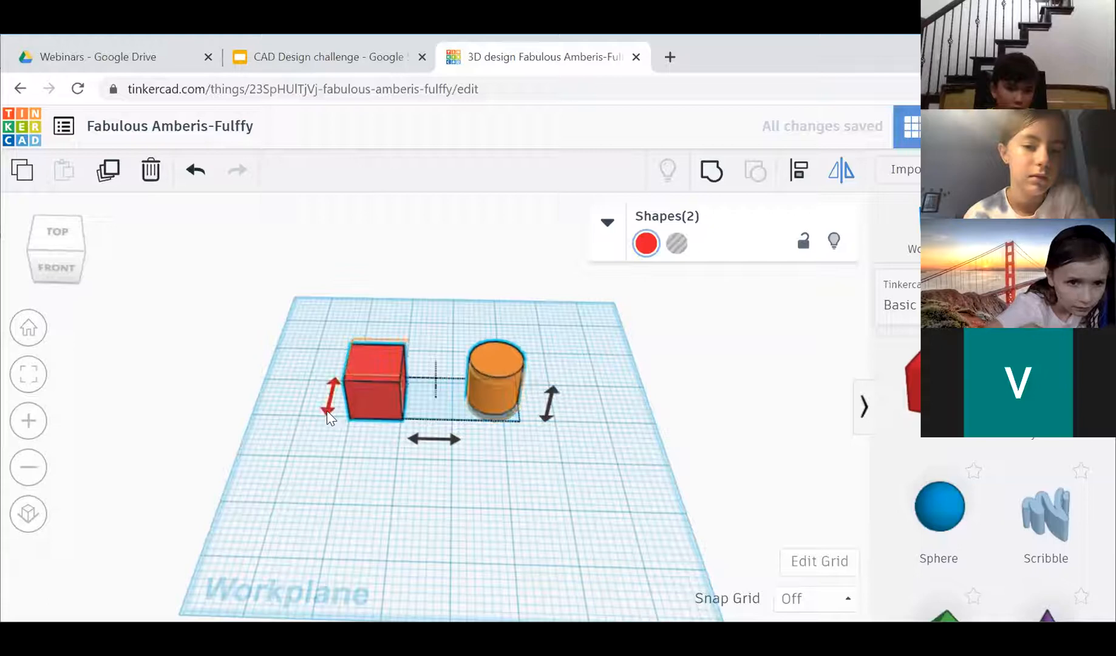
click(434, 439)
click(577, 408)
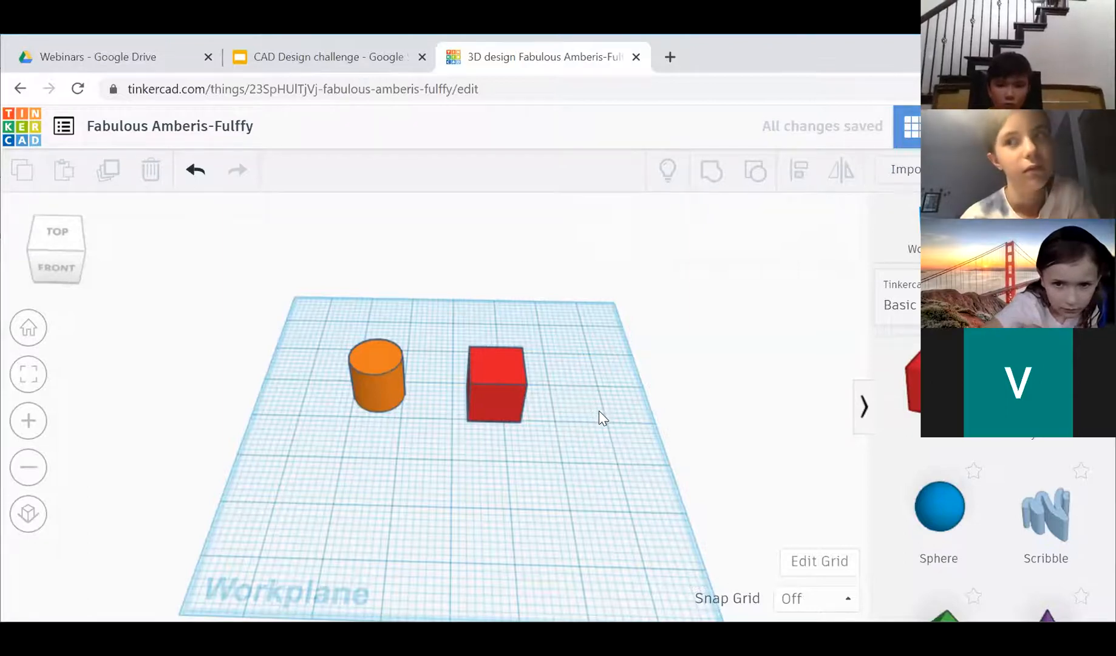
Delete both shapes and place a red text shape from the Text and numbers collection in the middle of the workplane.
drag(597, 408, 342, 322)
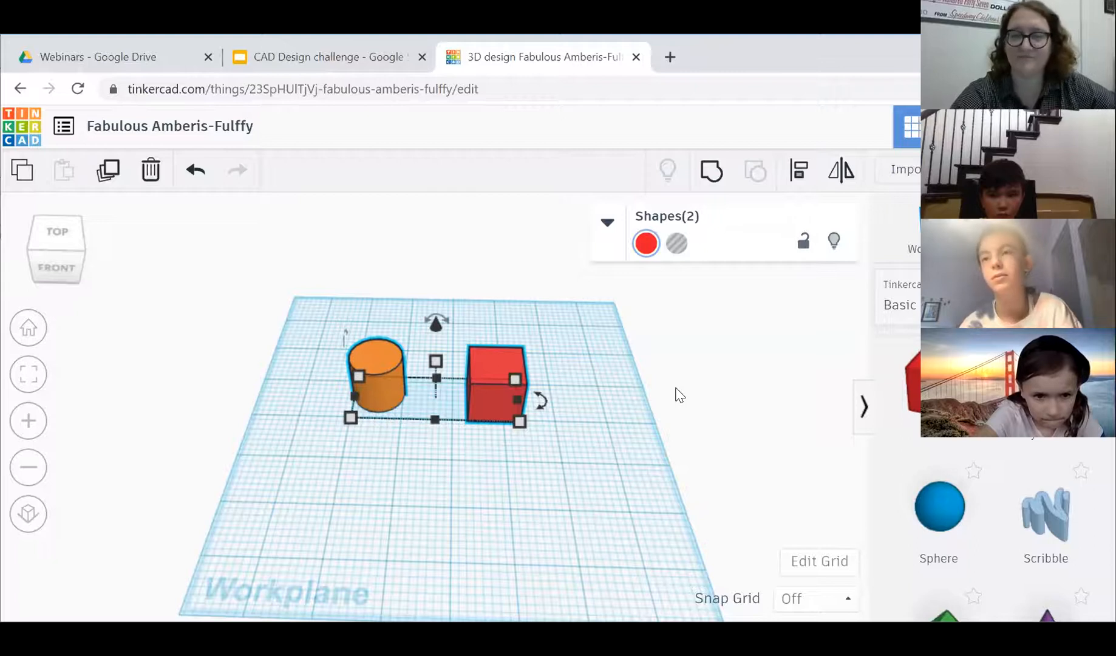
key(Delete)
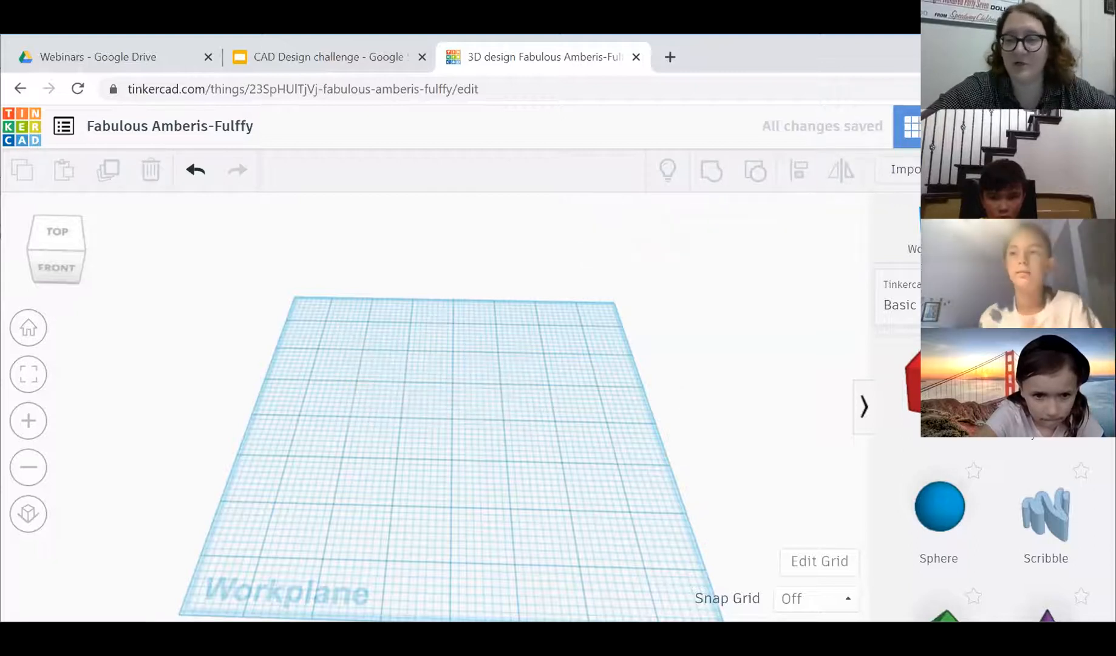
click(996, 297)
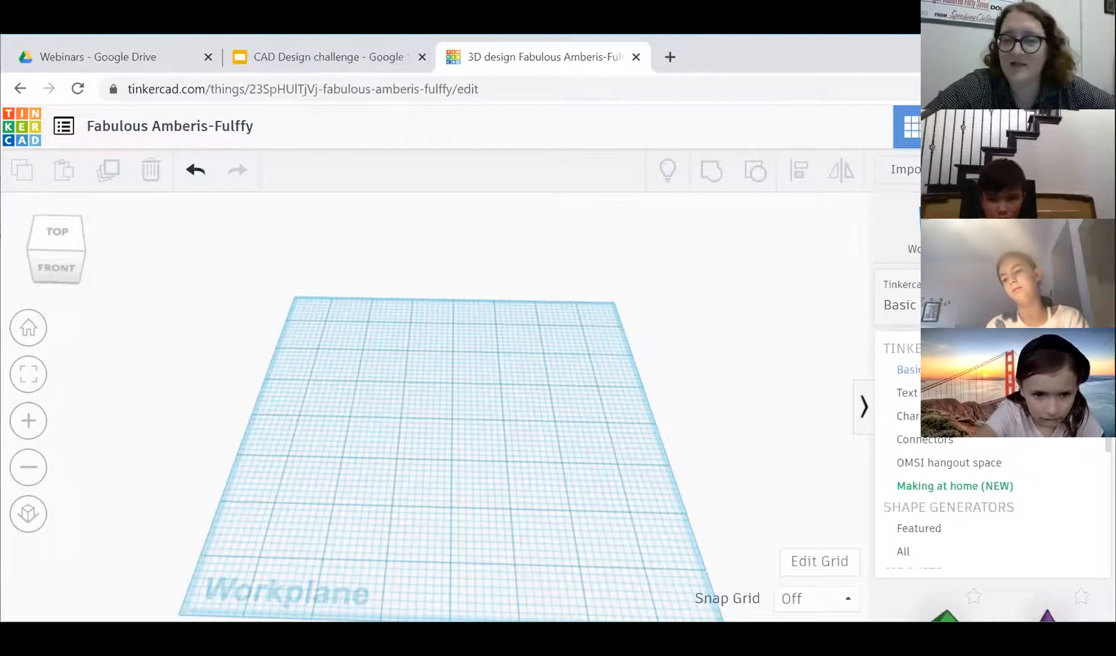
click(907, 392)
scroll(991, 493, down, 10)
scroll(992, 493, up, 10)
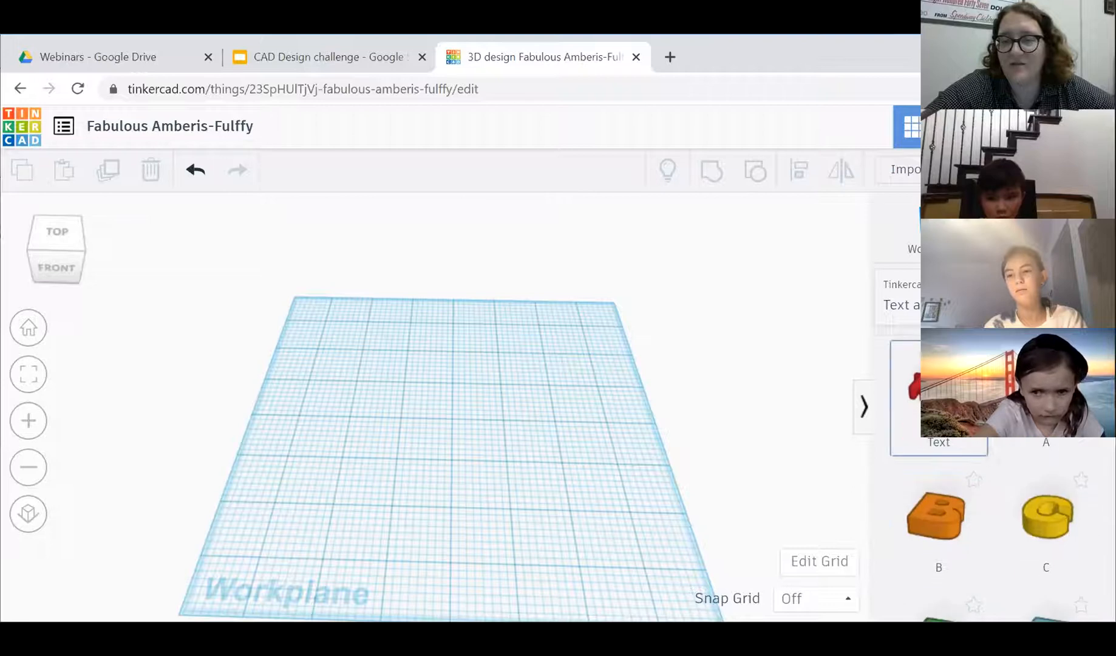
drag(939, 395, 433, 411)
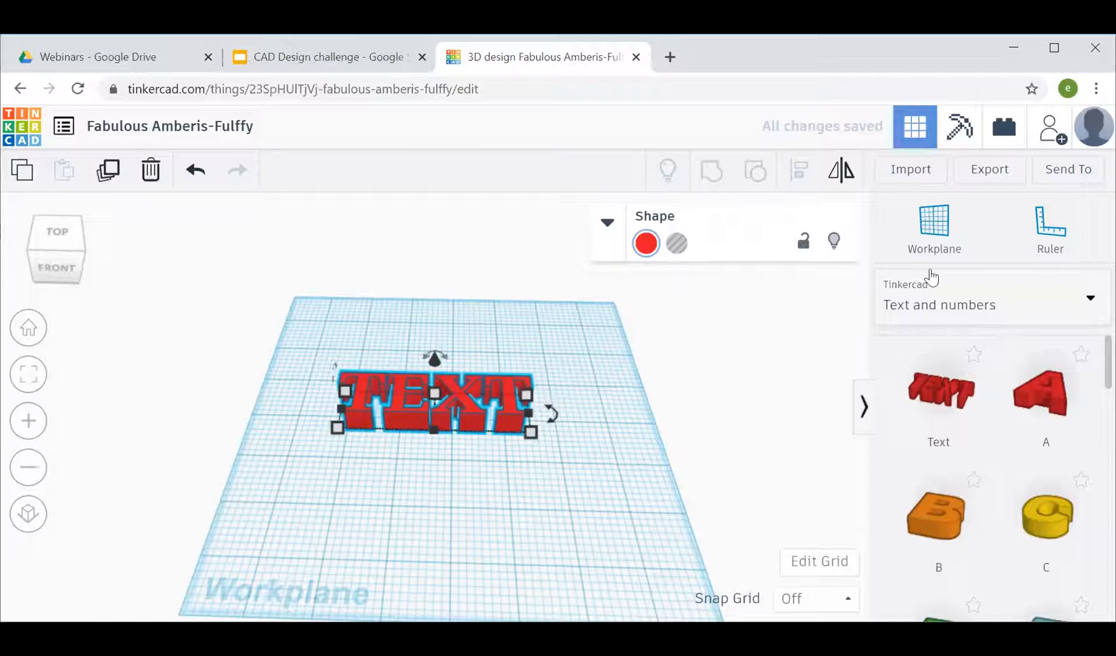
Change the wording of the text shape to "hello".
click(608, 223)
click(767, 379)
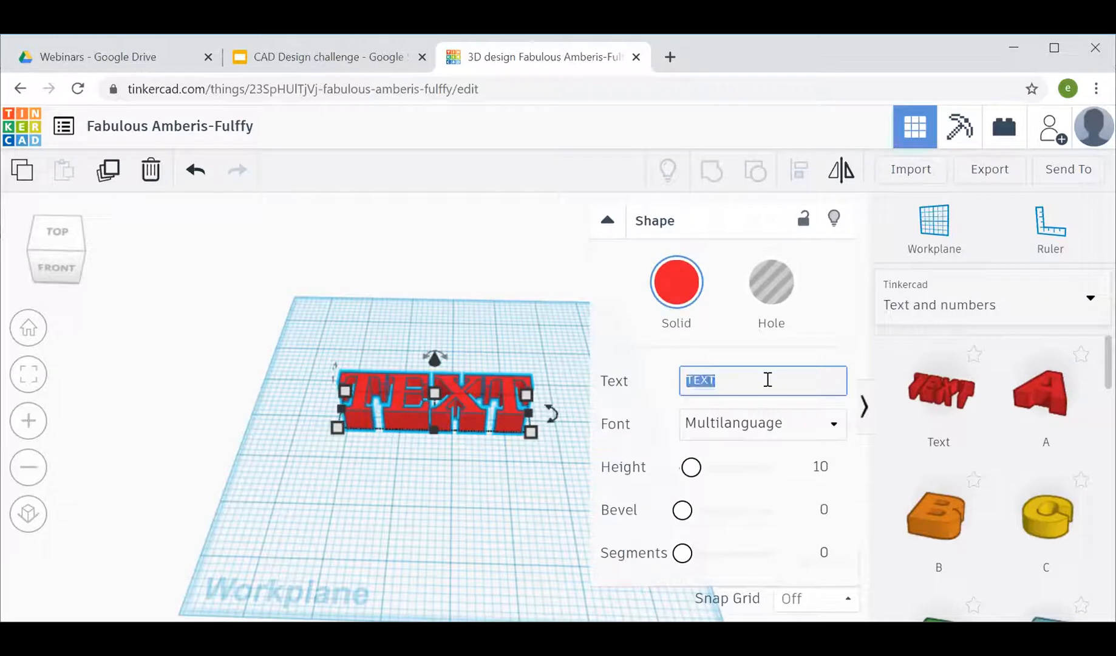
key(BackSpace)
text(hello)
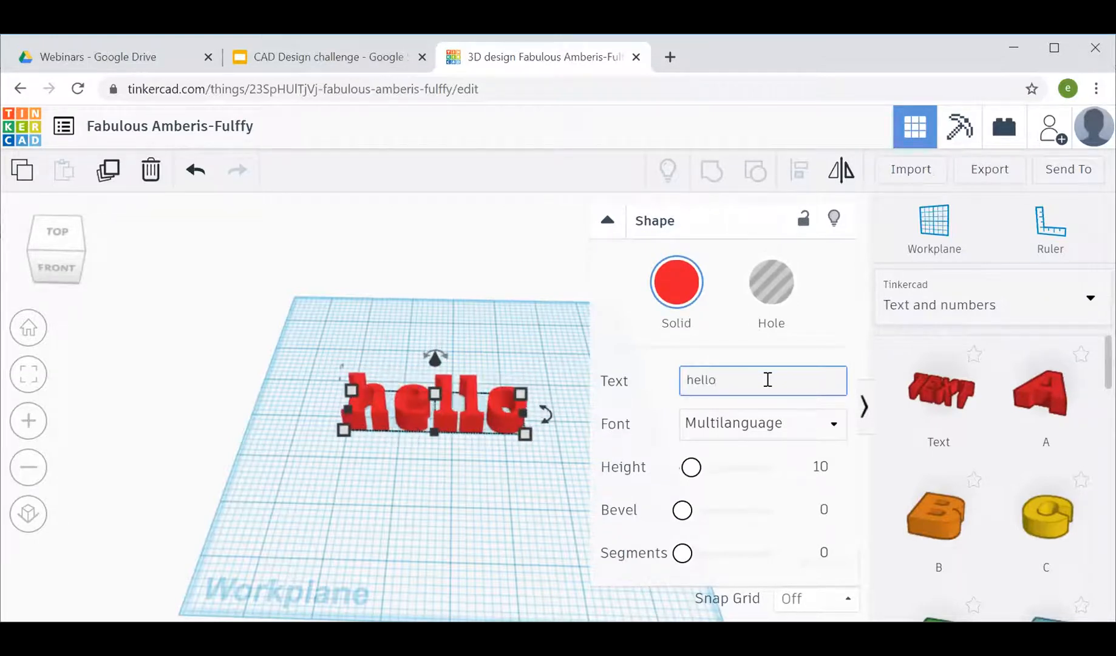
key(BackSpace)
key(BackSpace)
key(BackSpace)
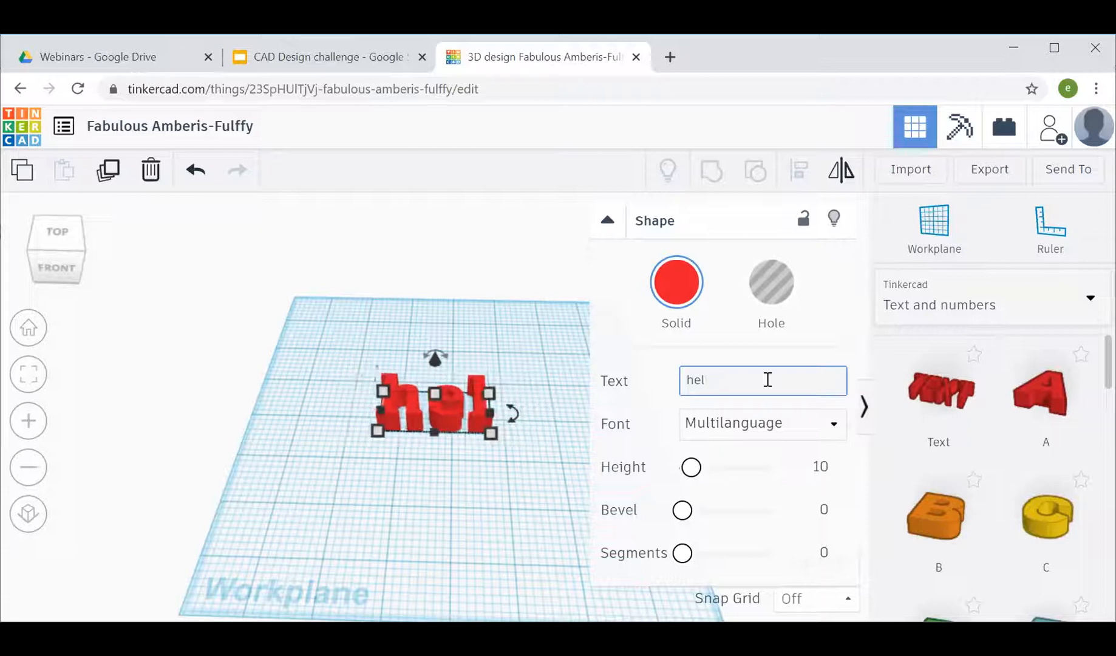
text(llo)
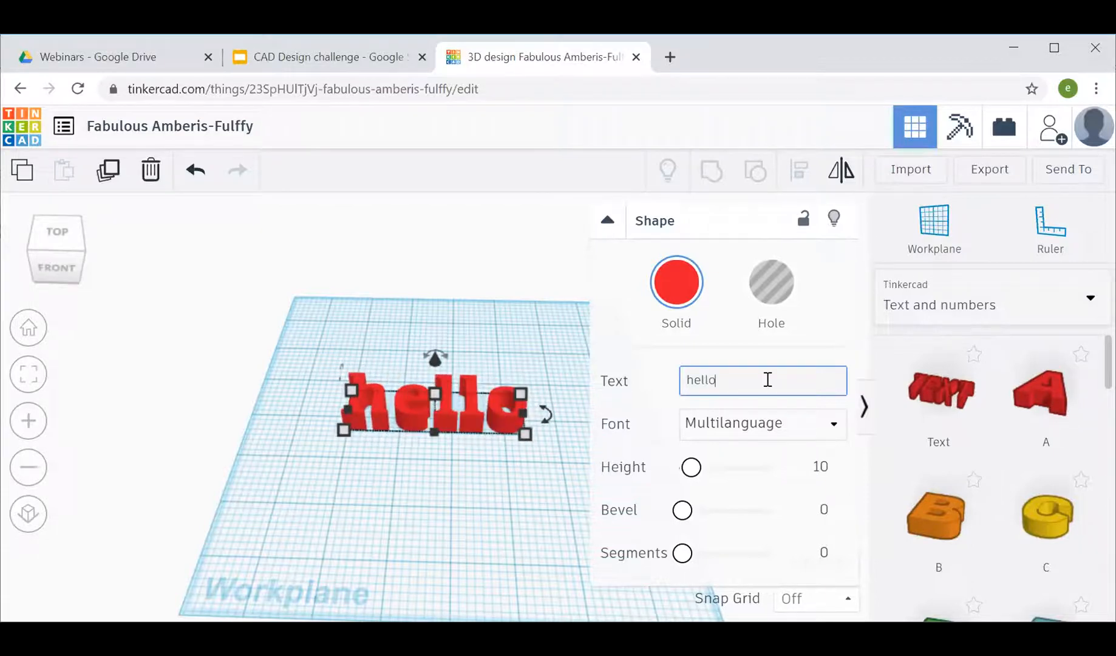
Shrink the "hello" text from one corner and delete it.
drag(525, 434, 360, 362)
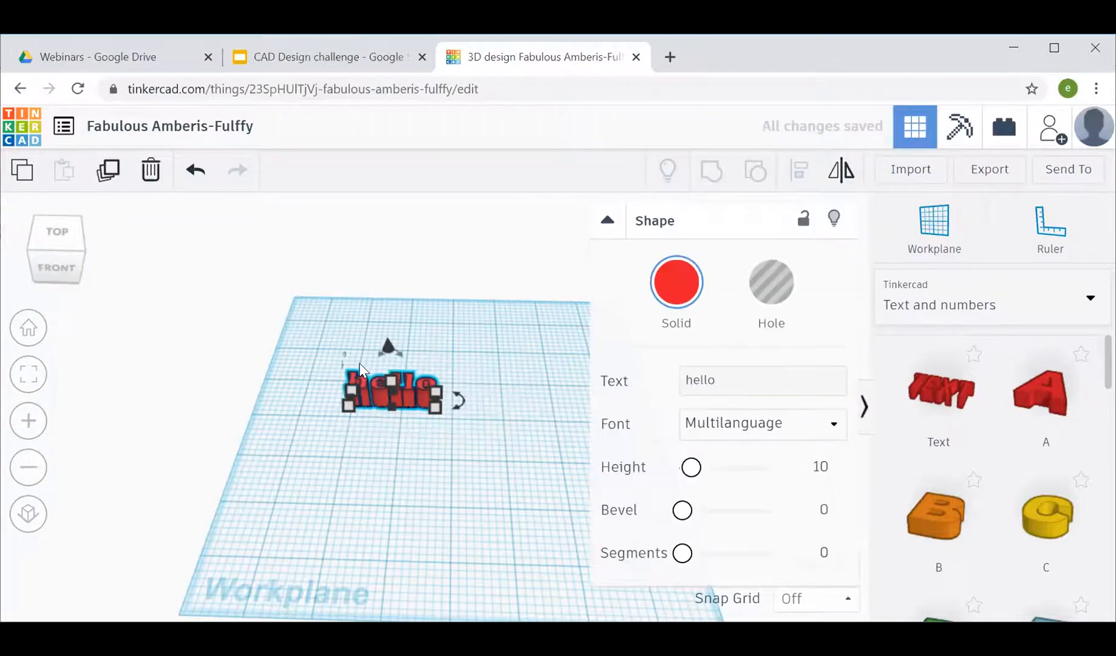
key(Delete)
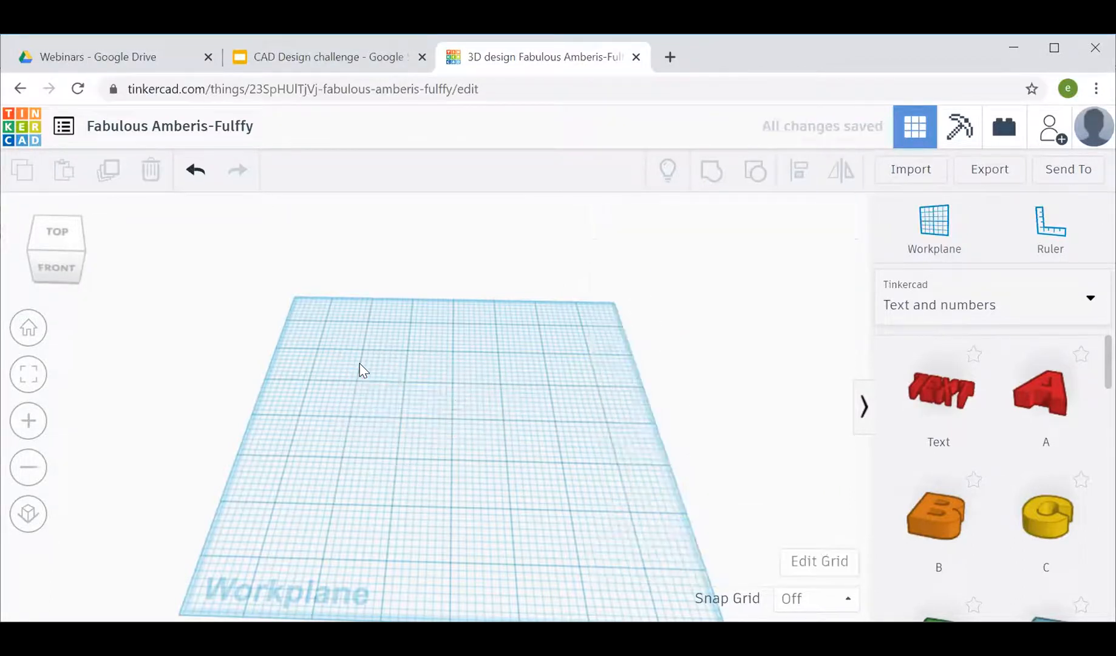
Place a red box from the Basic Shapes collection and stretch its base to about 2.88 inches wide.
click(998, 328)
click(977, 369)
drag(971, 488, 535, 468)
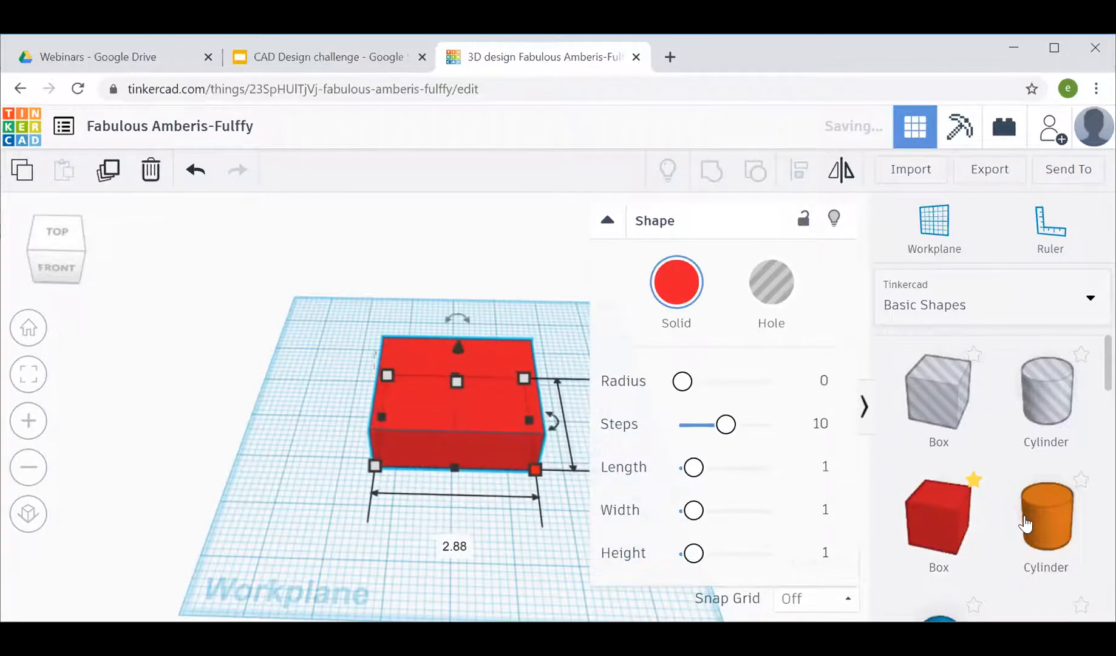
Place a text shape from the Text and numbers collection behind the red box.
click(977, 310)
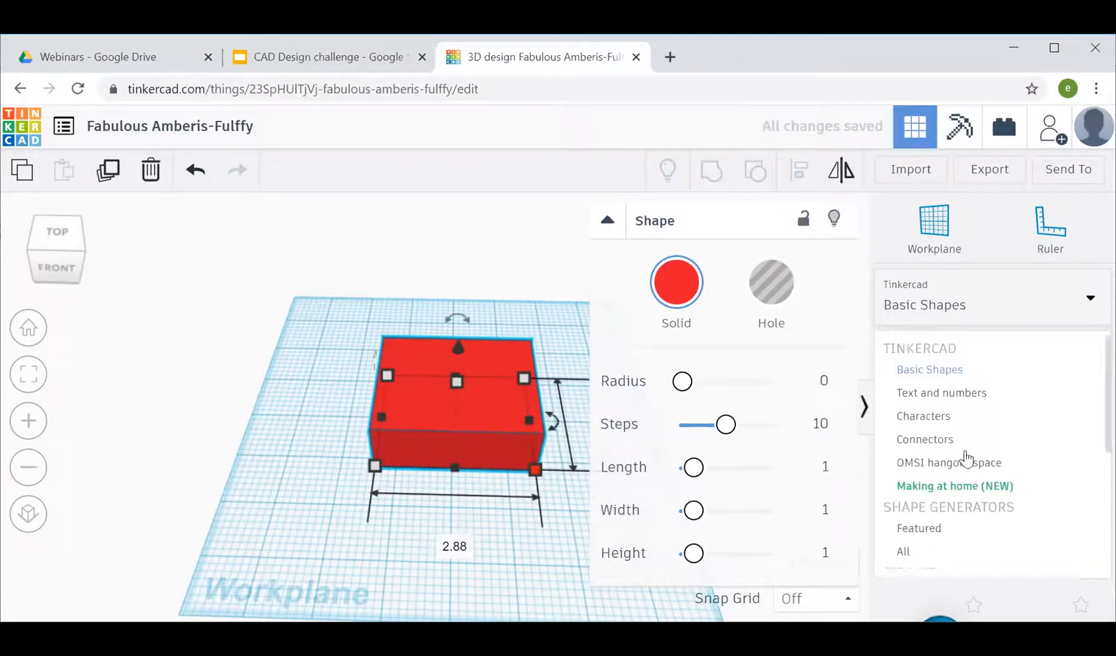
click(953, 392)
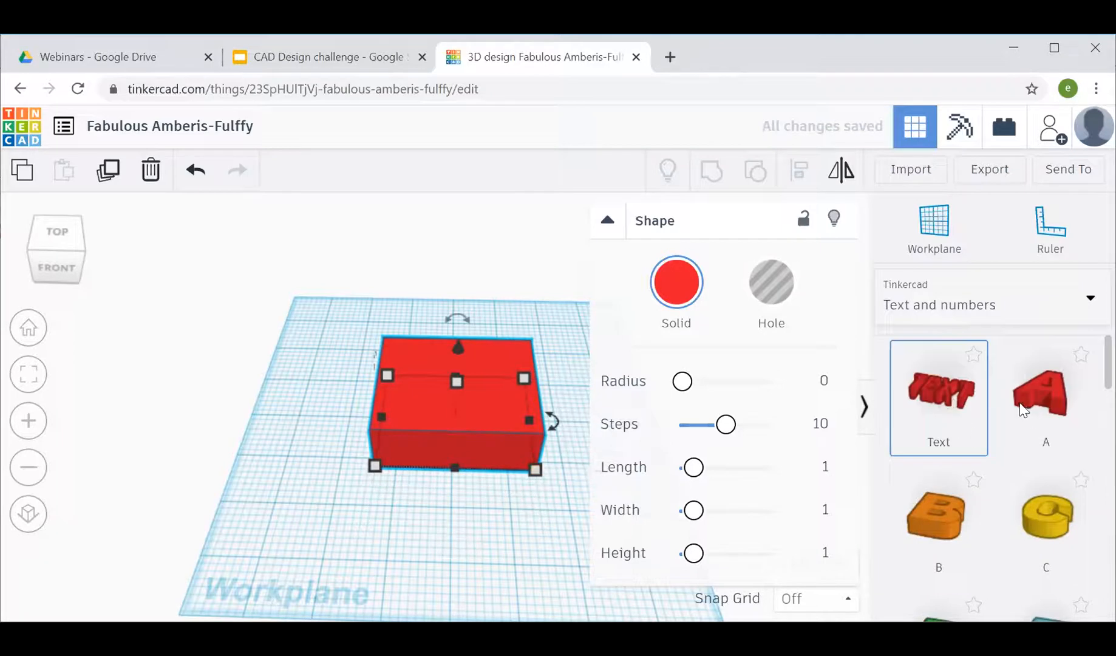
click(953, 415)
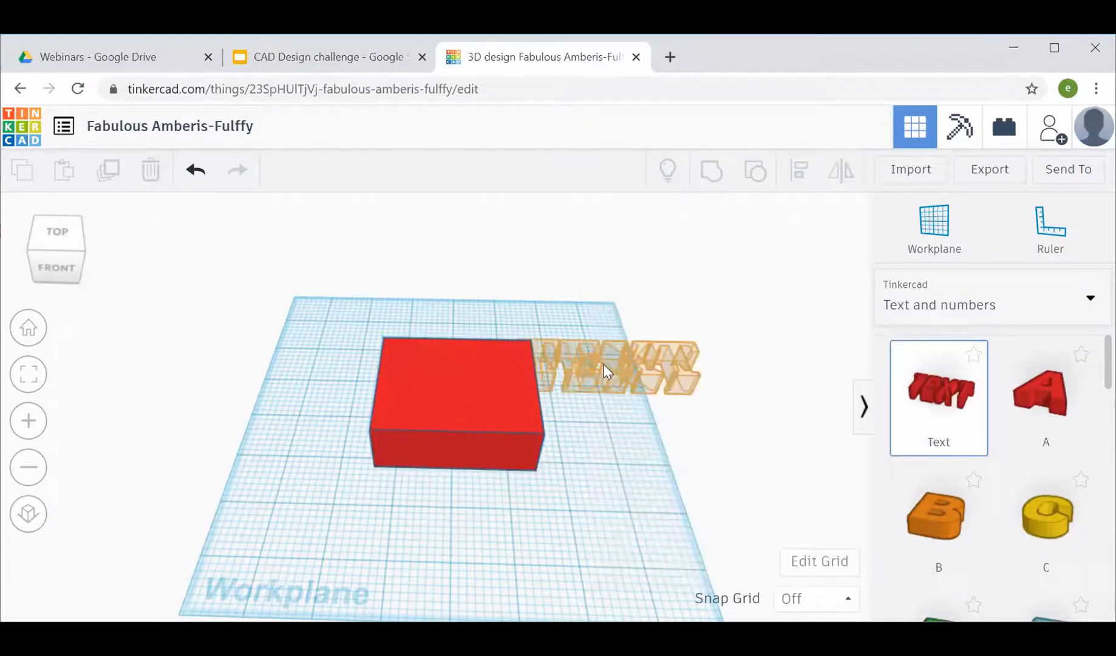
click(524, 328)
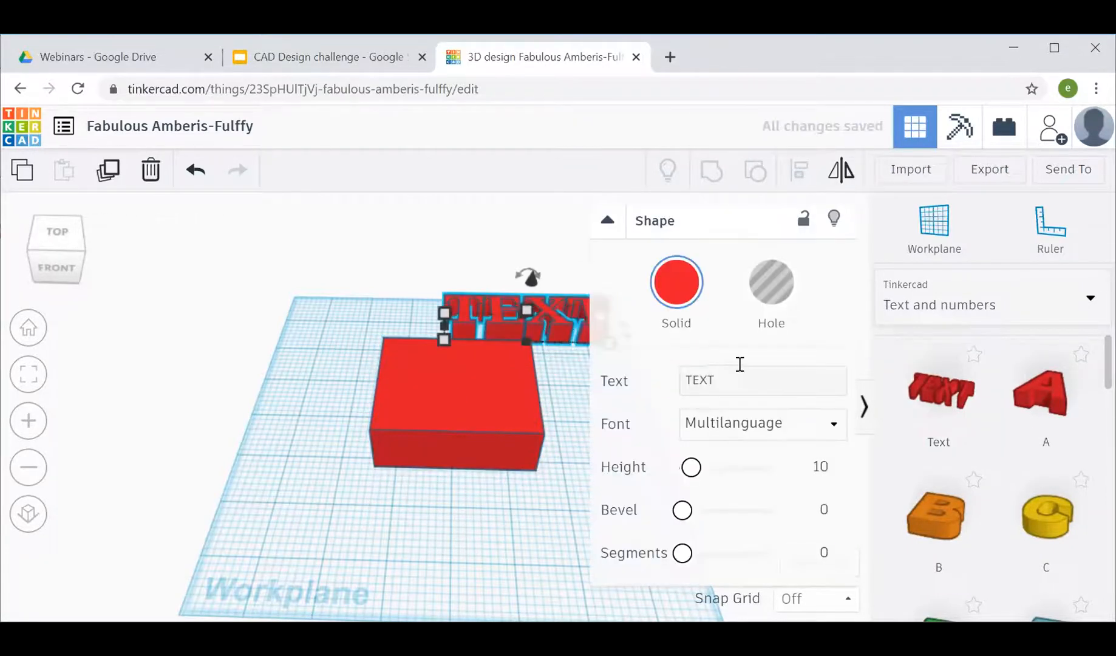
Set the new text shape's wording to "hello" and color it blue.
click(774, 384)
double_click(776, 383)
text(hello)
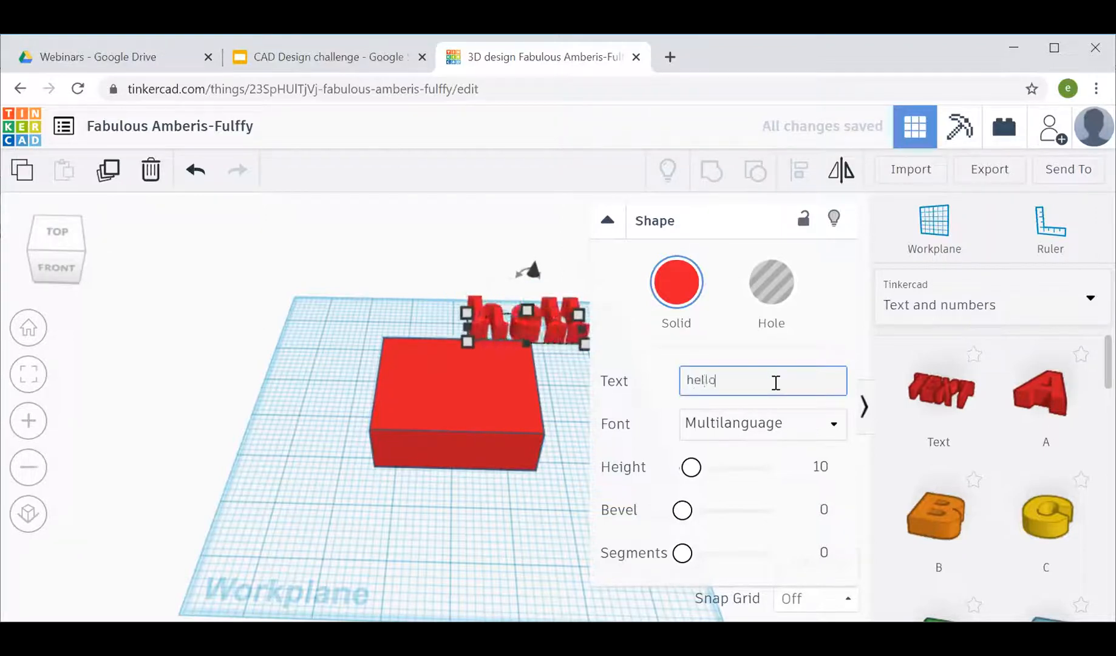
key(Return)
click(676, 282)
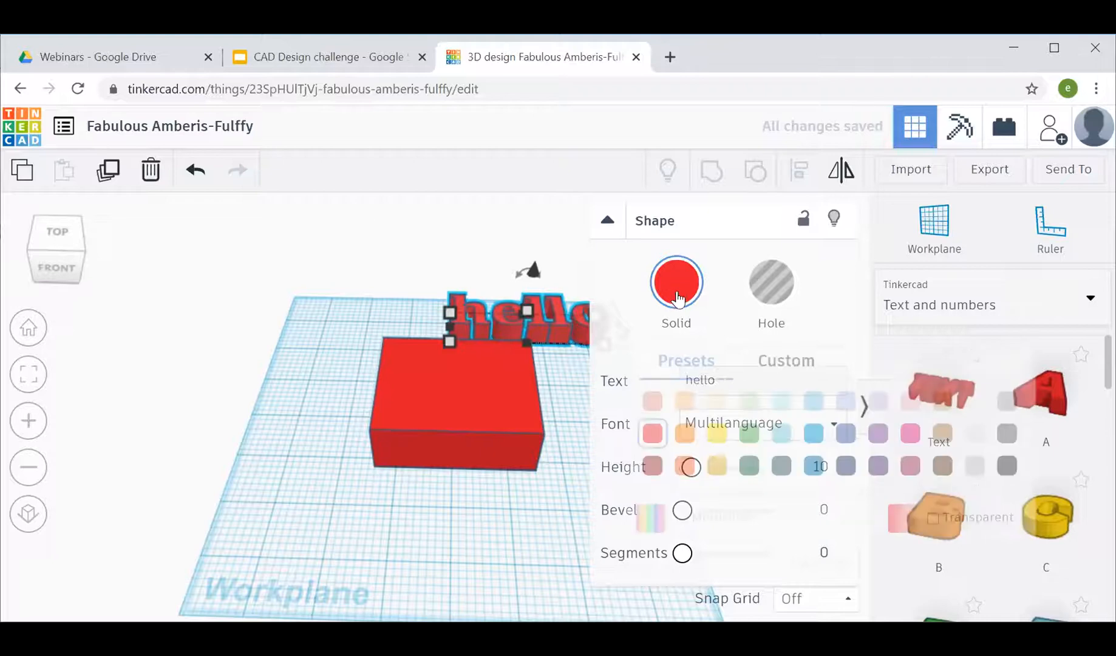
click(814, 429)
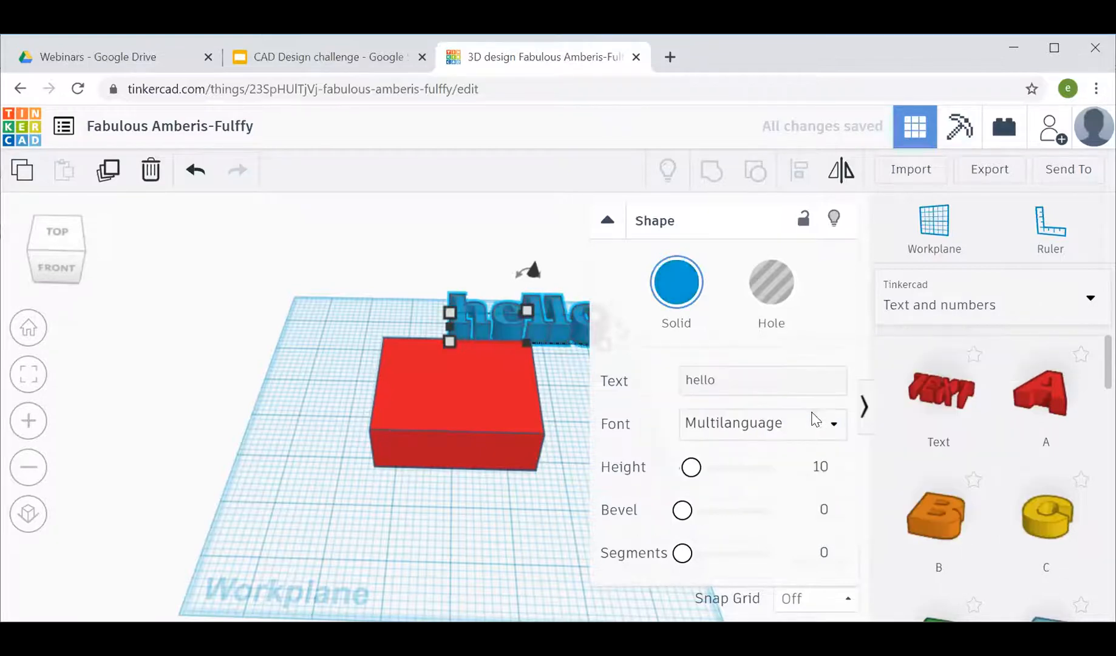
Raise the blue "hello" text onto the rear of the box's top face and shrink it to fit the box's width.
click(565, 387)
click(575, 330)
drag(532, 274, 537, 253)
drag(541, 241, 541, 215)
drag(451, 296, 426, 374)
drag(461, 302, 459, 314)
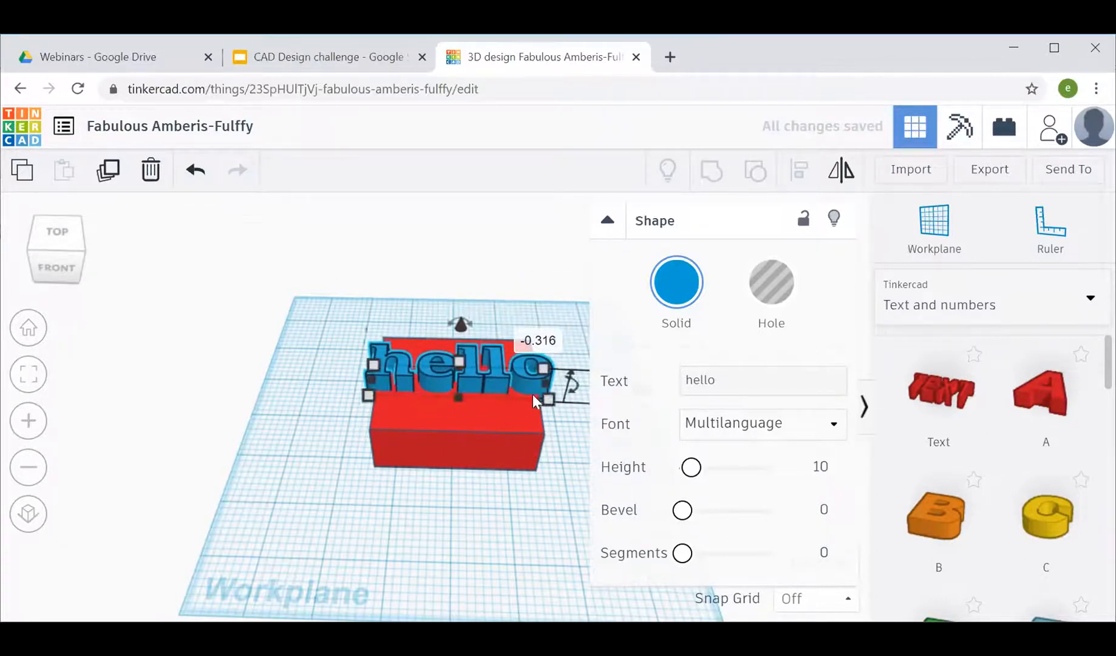
drag(538, 394, 490, 380)
Group the blue "hello" text and the red box into one shape.
drag(576, 401, 368, 317)
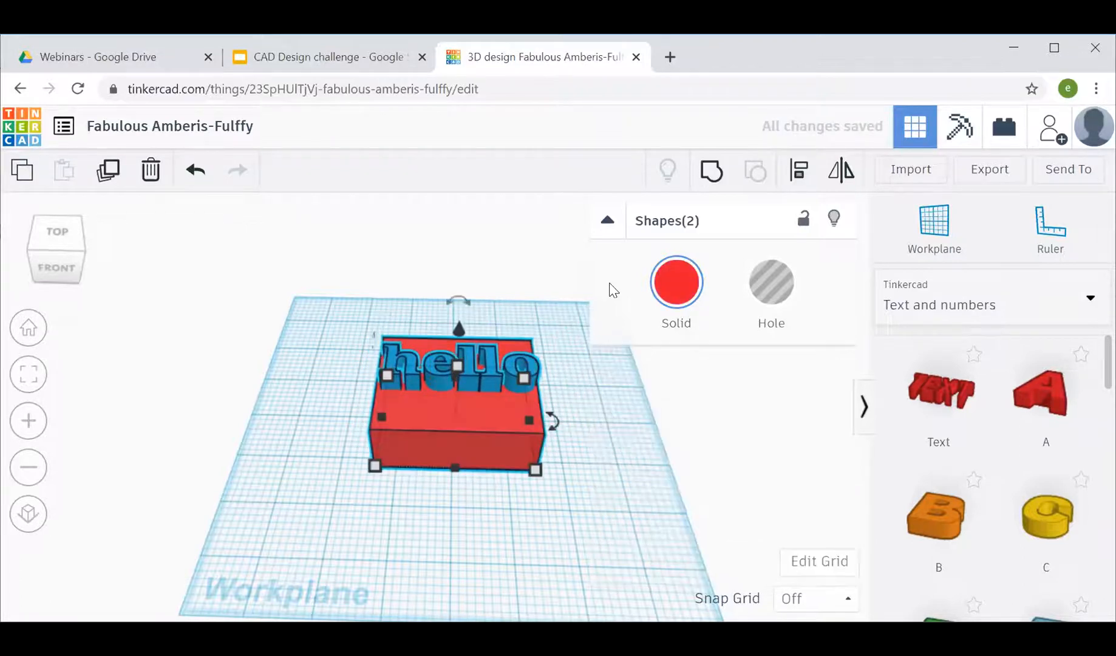
click(711, 176)
mouse_move(524, 514)
right_down()
mouse_move(499, 514)
mouse_move(543, 336)
mouse_move(638, 408)
right_up()
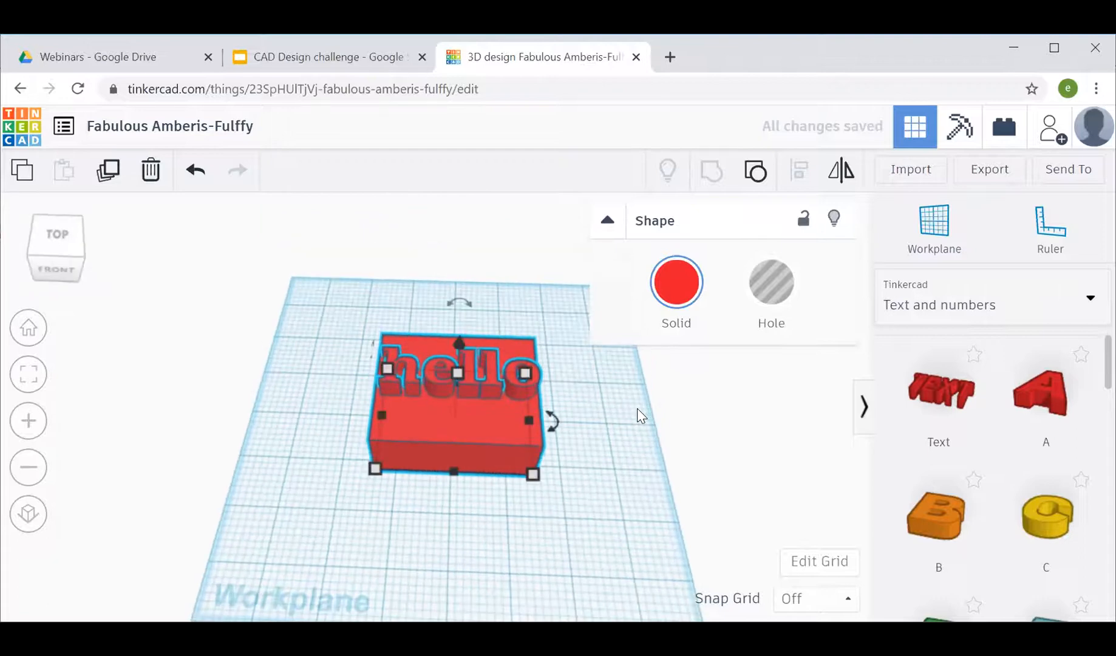
Undo the last grouping and lower the blue "hello" text by about 0.3 so it sinks into the box's top face.
key(ctrl+z)
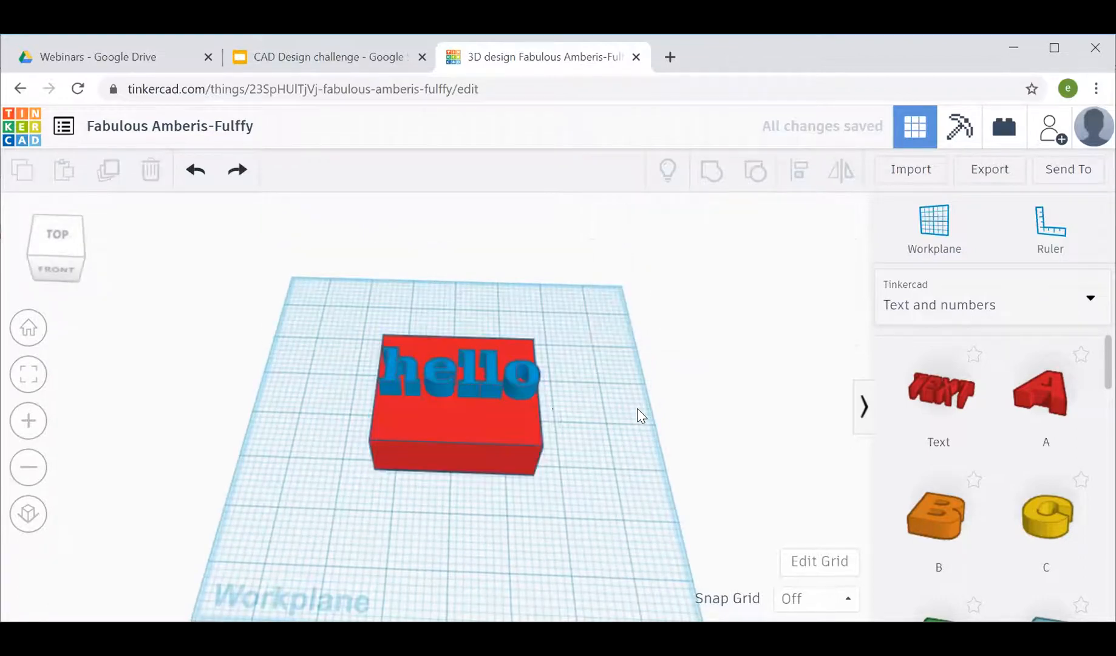
click(517, 387)
drag(461, 338, 464, 347)
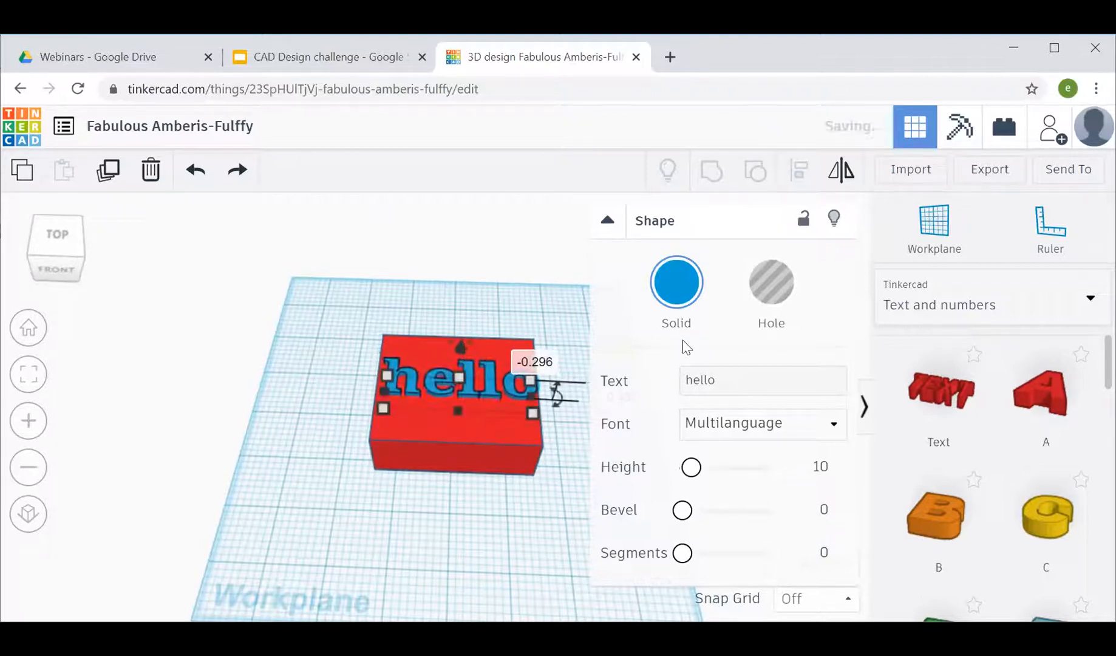
Turn the "hello" text into a hole and group it with the red box to engrave the word.
click(770, 292)
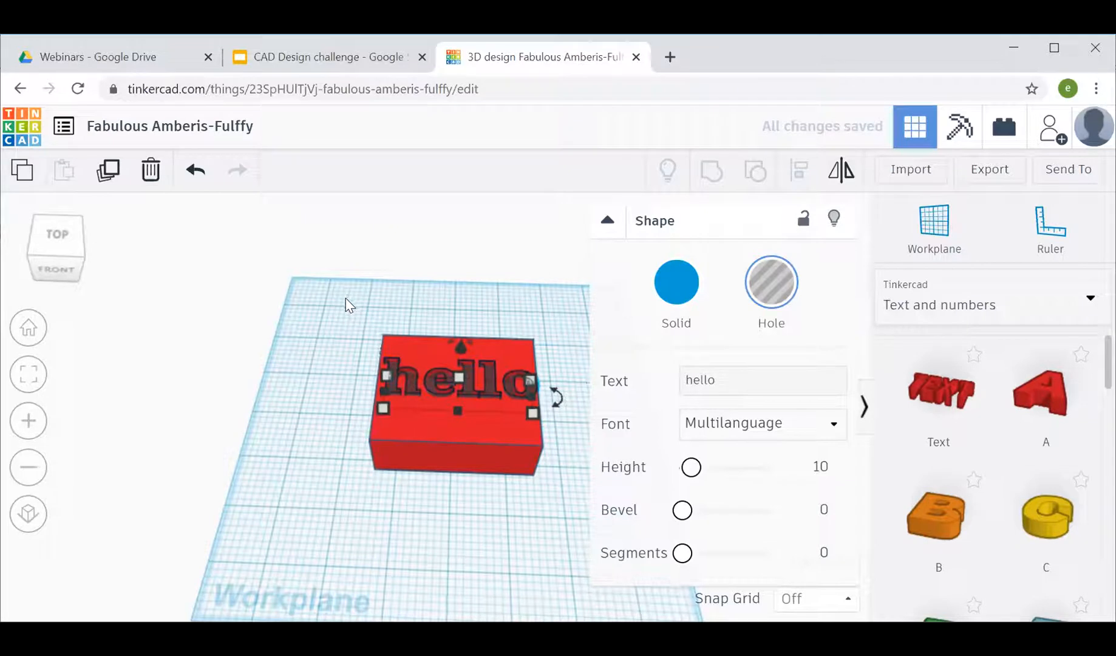
drag(341, 320, 574, 412)
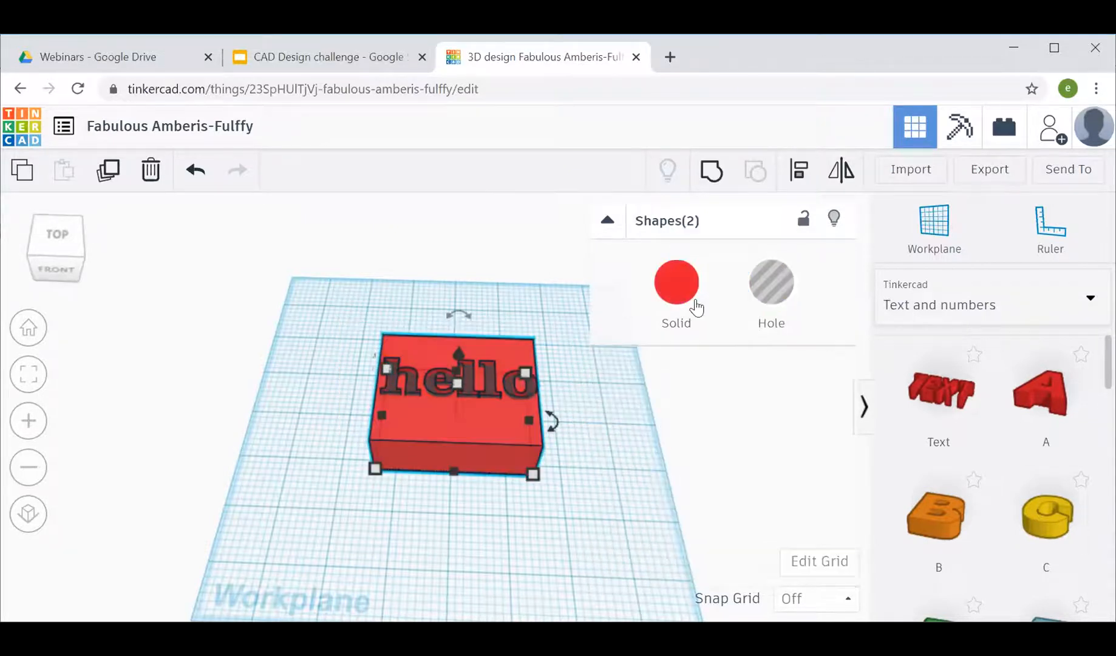
click(711, 171)
right_drag(711, 405, 711, 405)
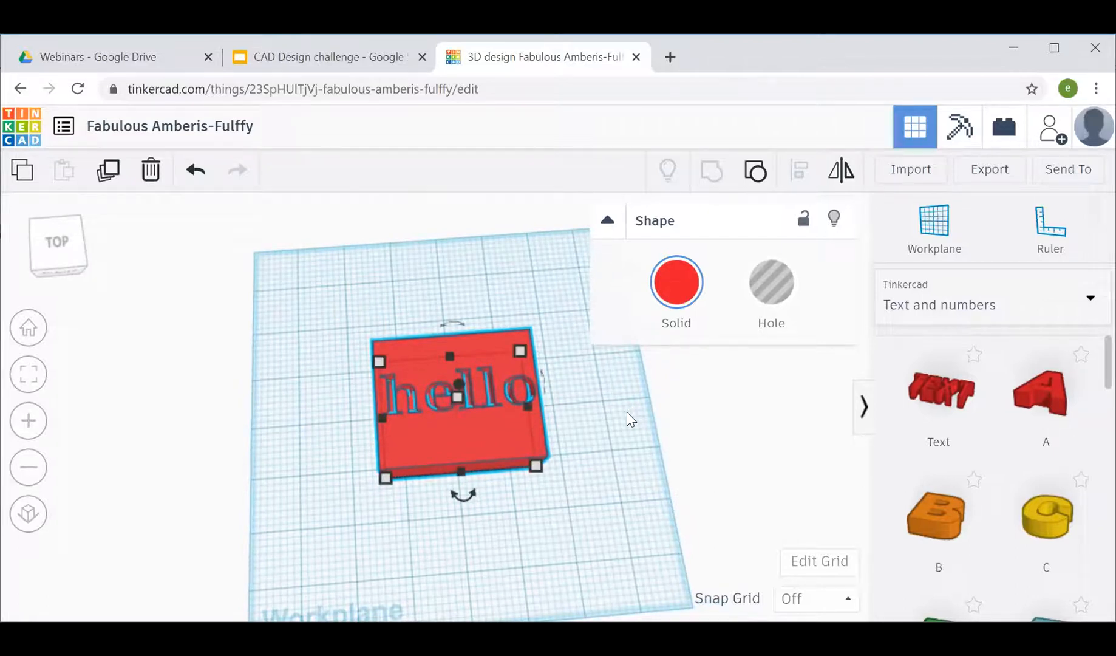
Delete the engraved "hello" box from the workplane.
drag(625, 419, 355, 301)
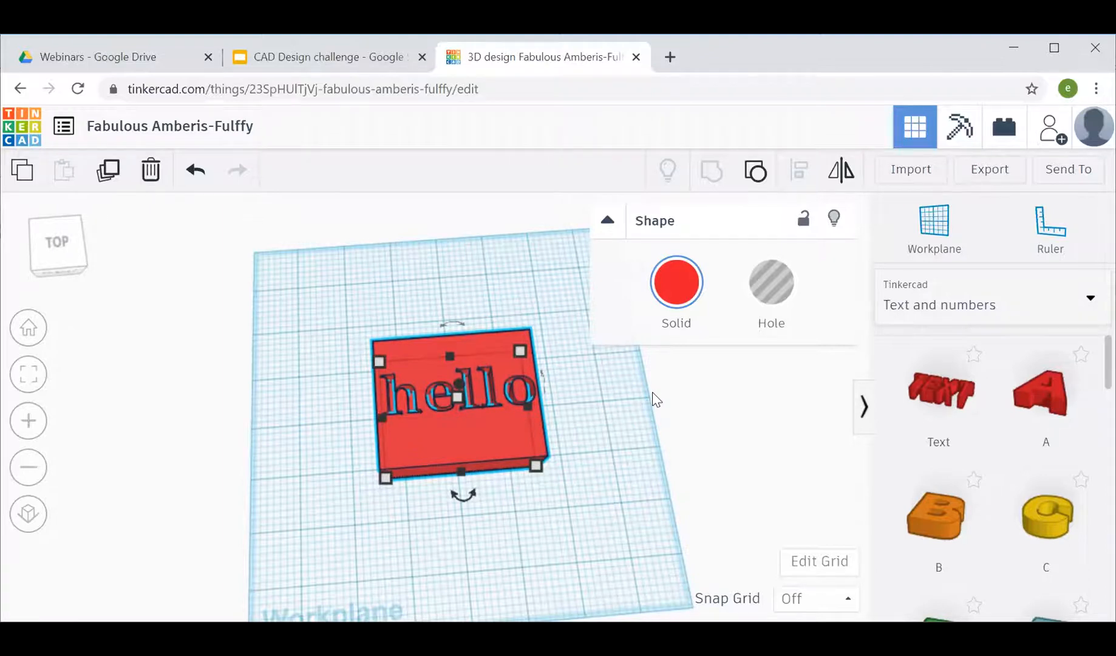
key(Delete)
Place an Astrobot from the Characters collection on the rear half of the workplane.
click(996, 298)
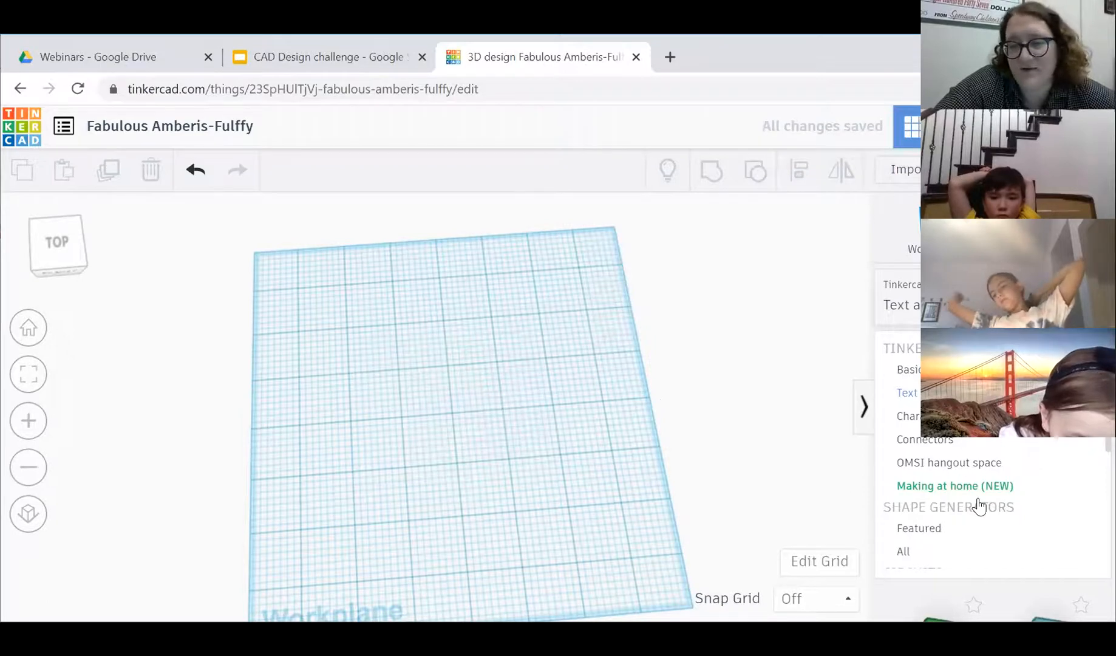
click(918, 419)
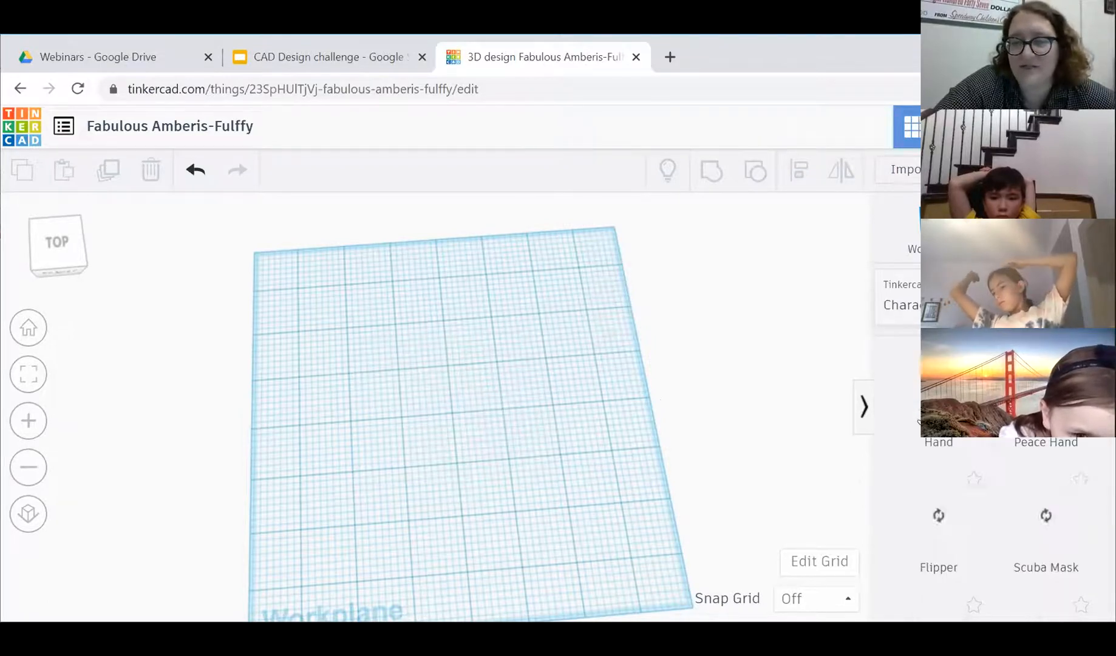
scroll(956, 462, down, 10)
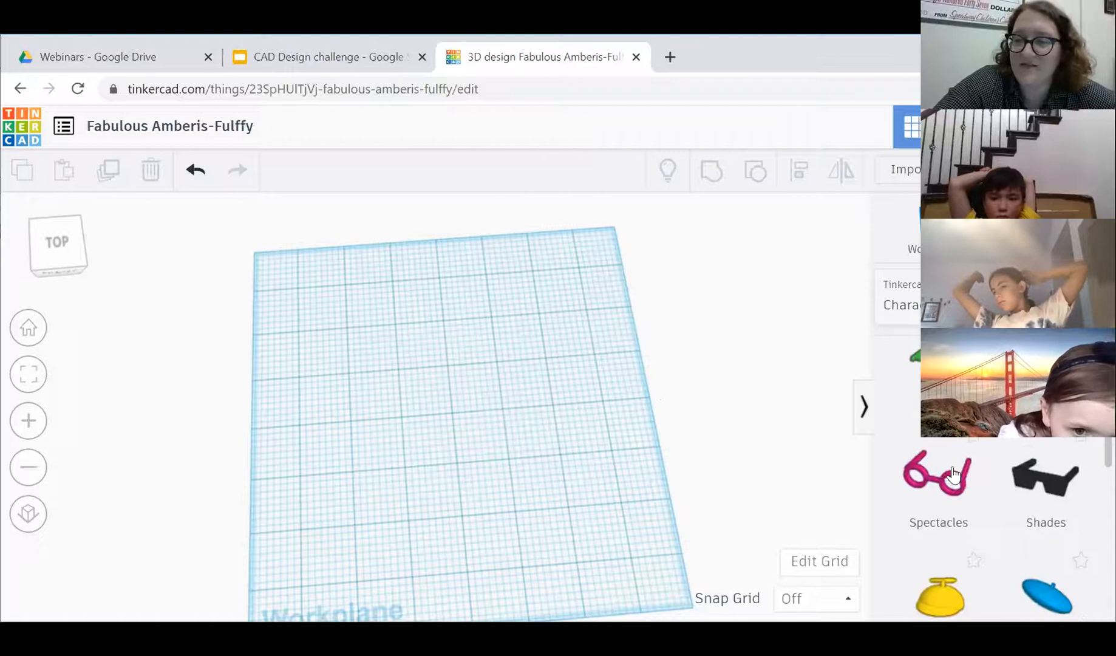
scroll(954, 474, down, 5)
drag(939, 452, 430, 360)
right_drag(600, 394, 605, 361)
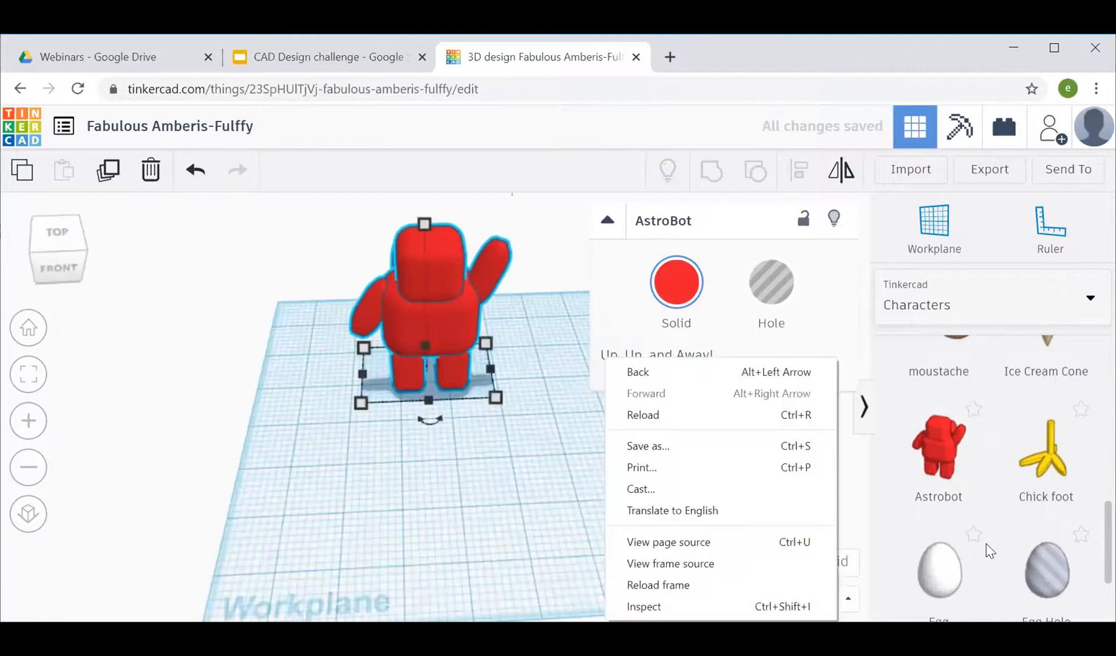
Delete the Astrobot from the workplane.
scroll(990, 550, up, 7)
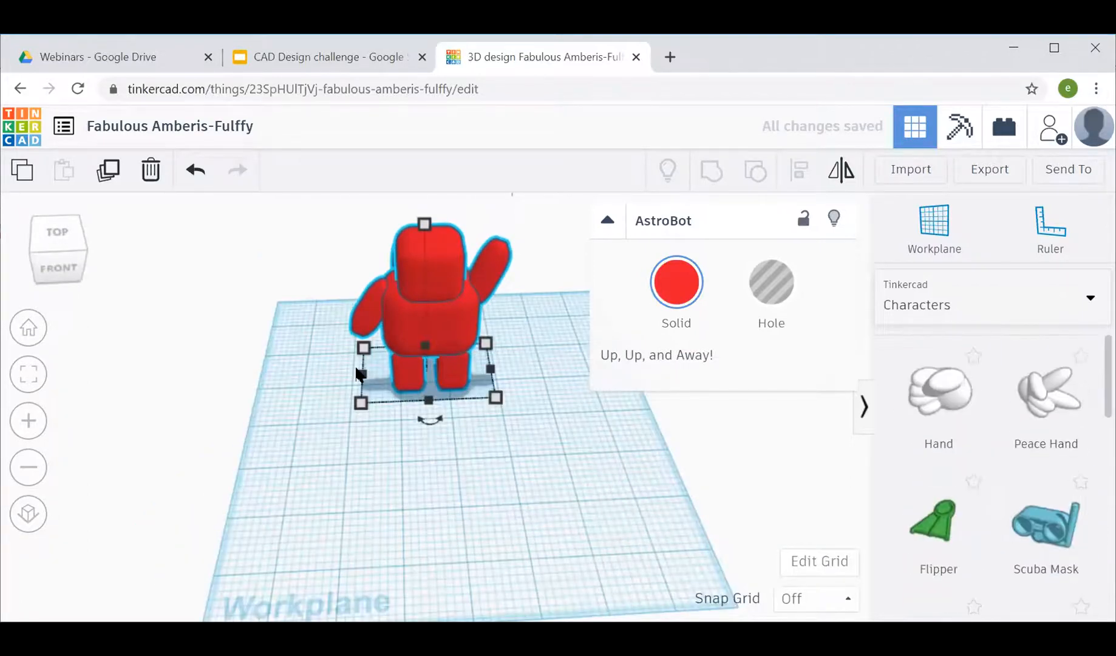
drag(588, 421, 304, 279)
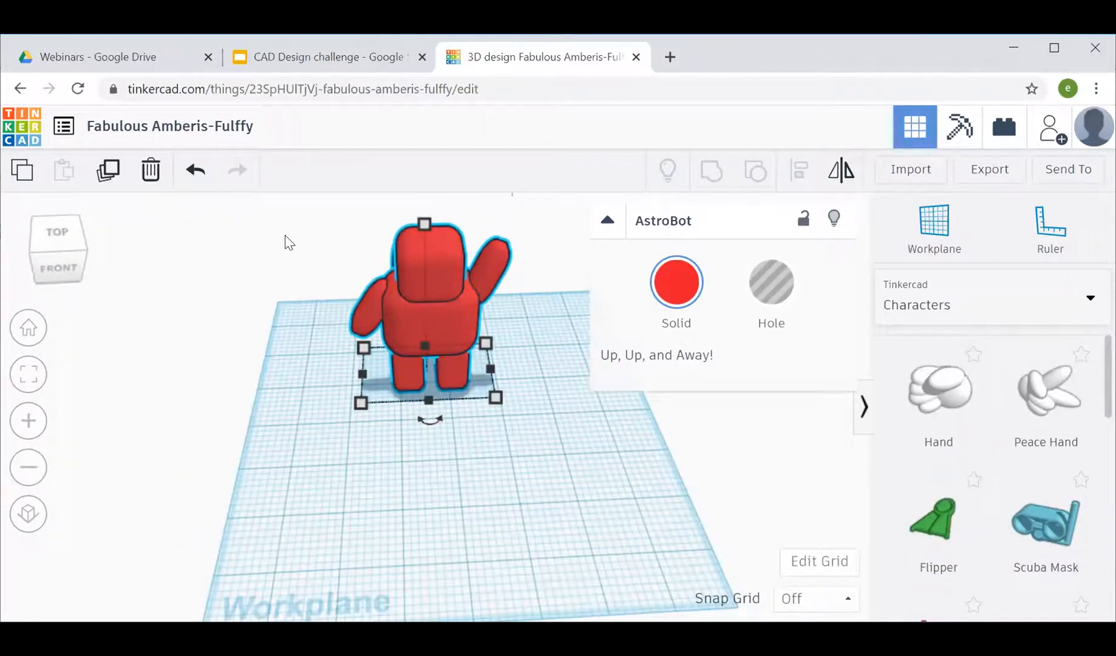
key(Delete)
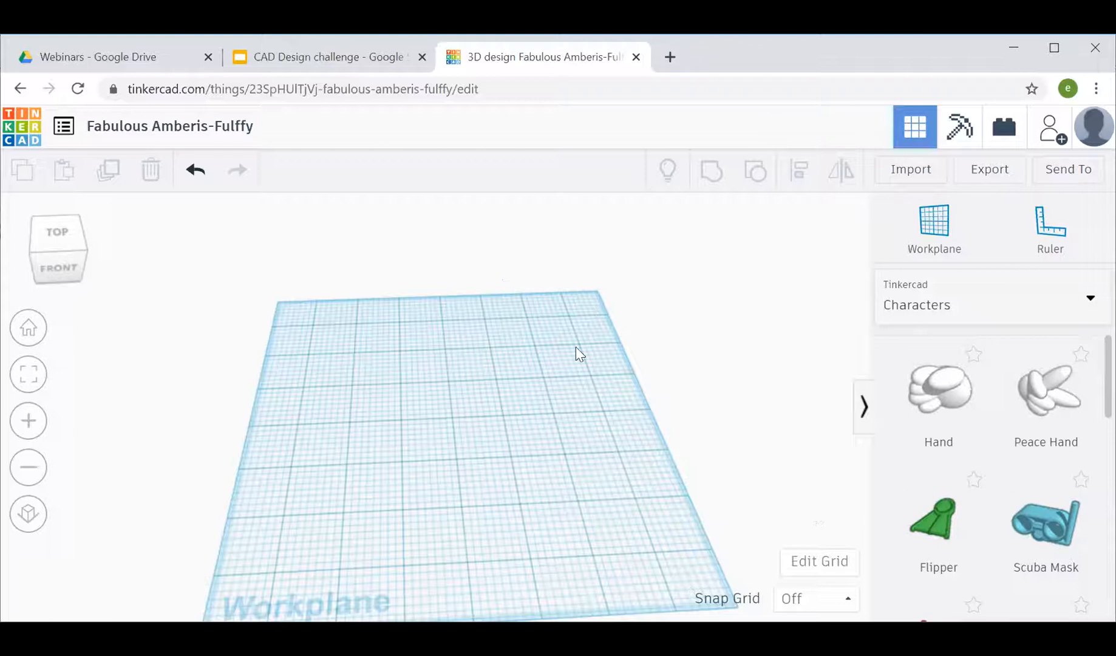
Place a solid red box from the Basic Shapes collection and stretch it front to back to a length of 4.
click(975, 306)
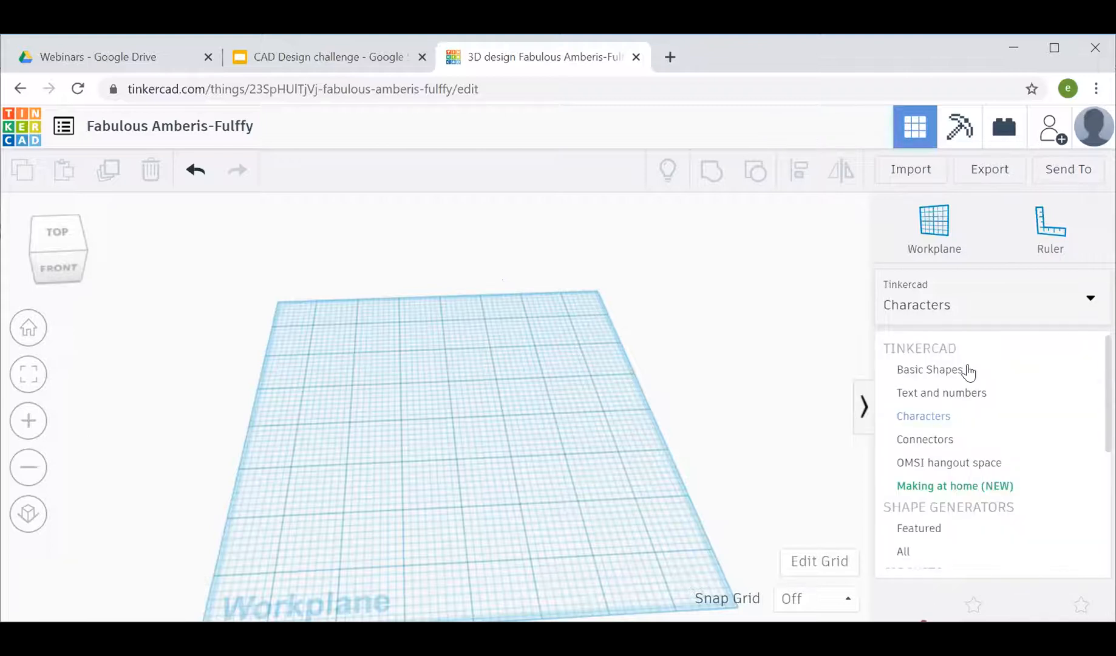
click(965, 369)
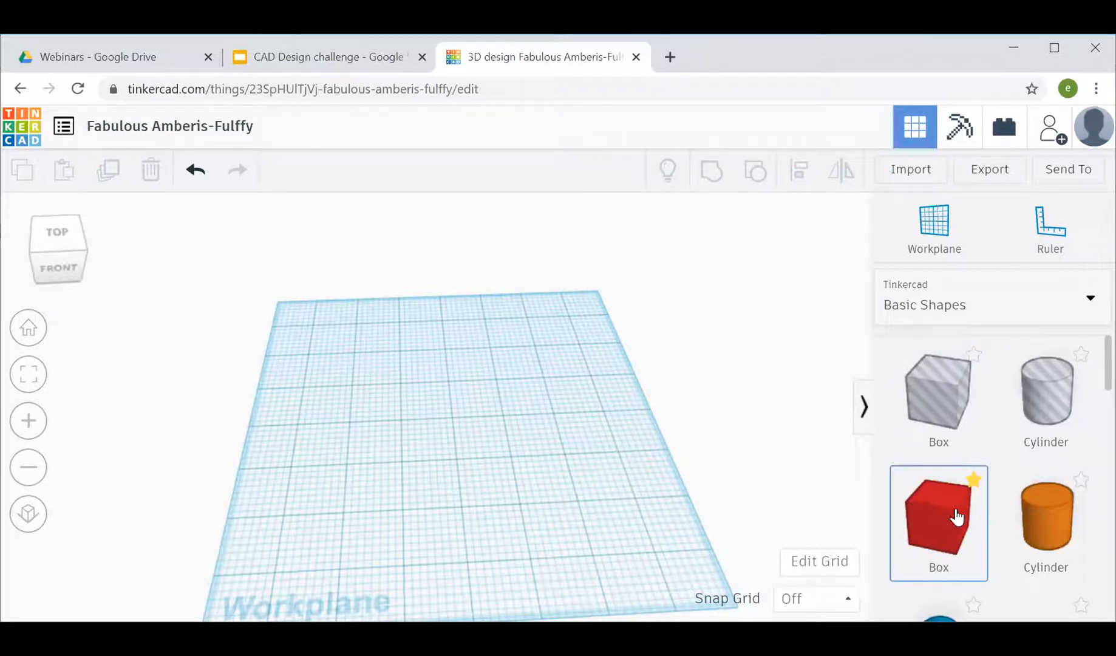
drag(947, 530, 394, 414)
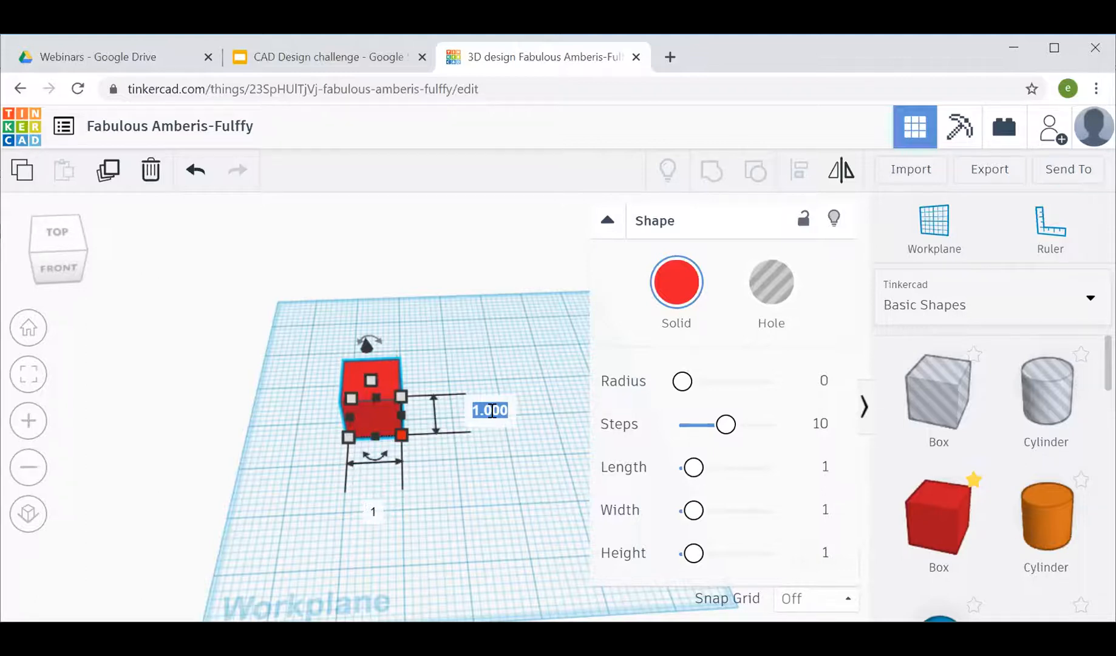
text(4)
key(Return)
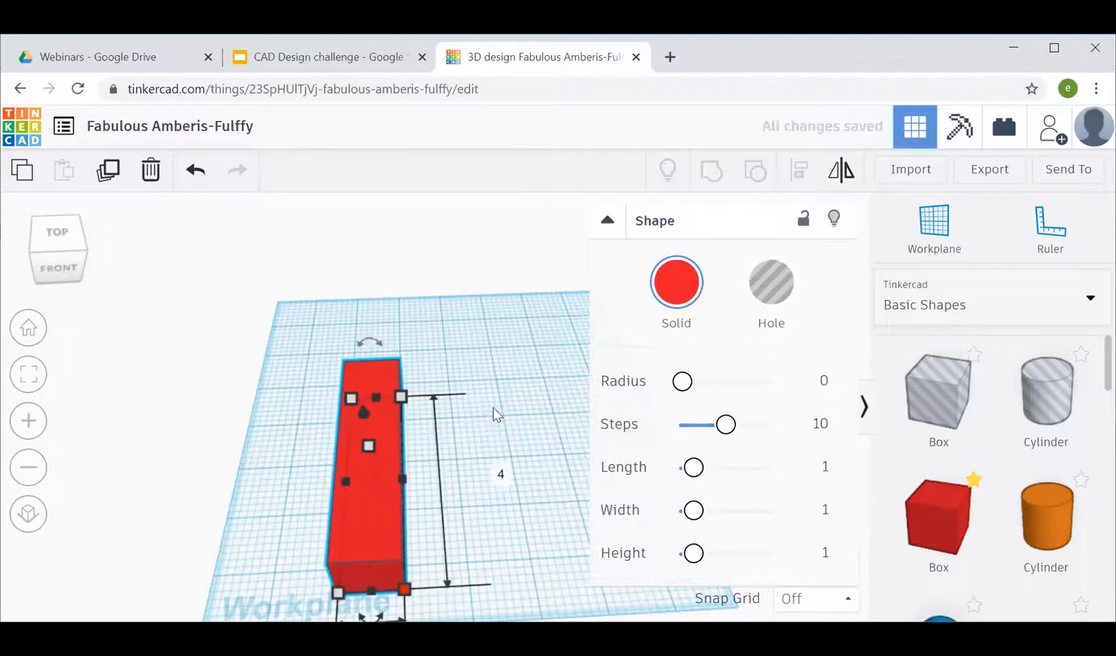
click(505, 529)
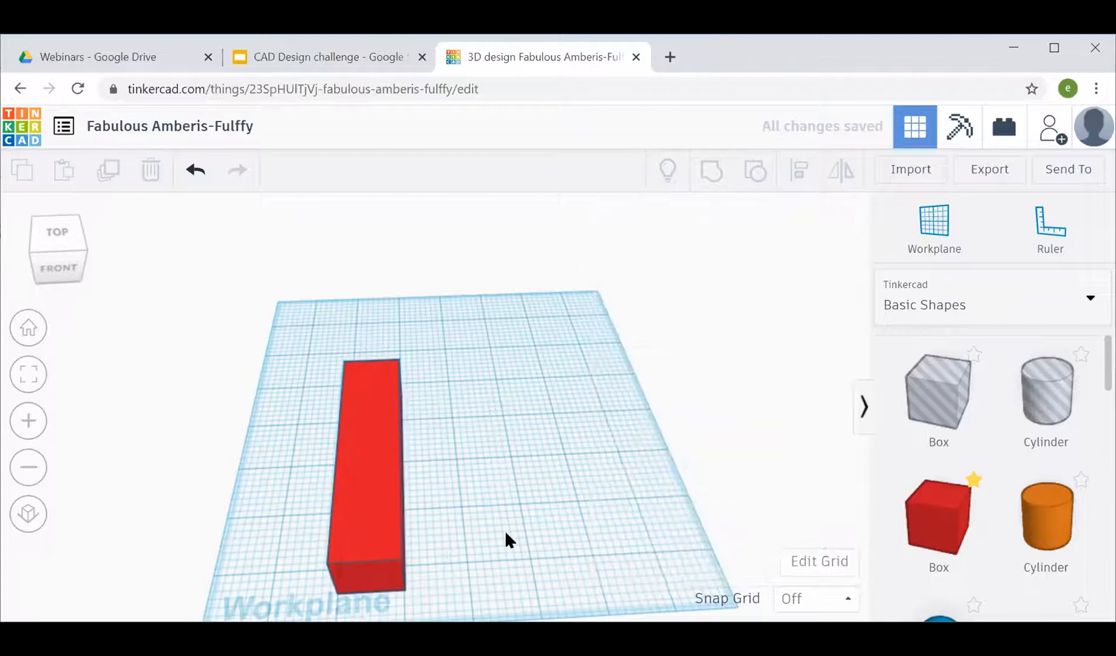
Move the long red bar toward the middle of the workplane and set its height to 0.5.
click(374, 528)
drag(373, 380, 441, 333)
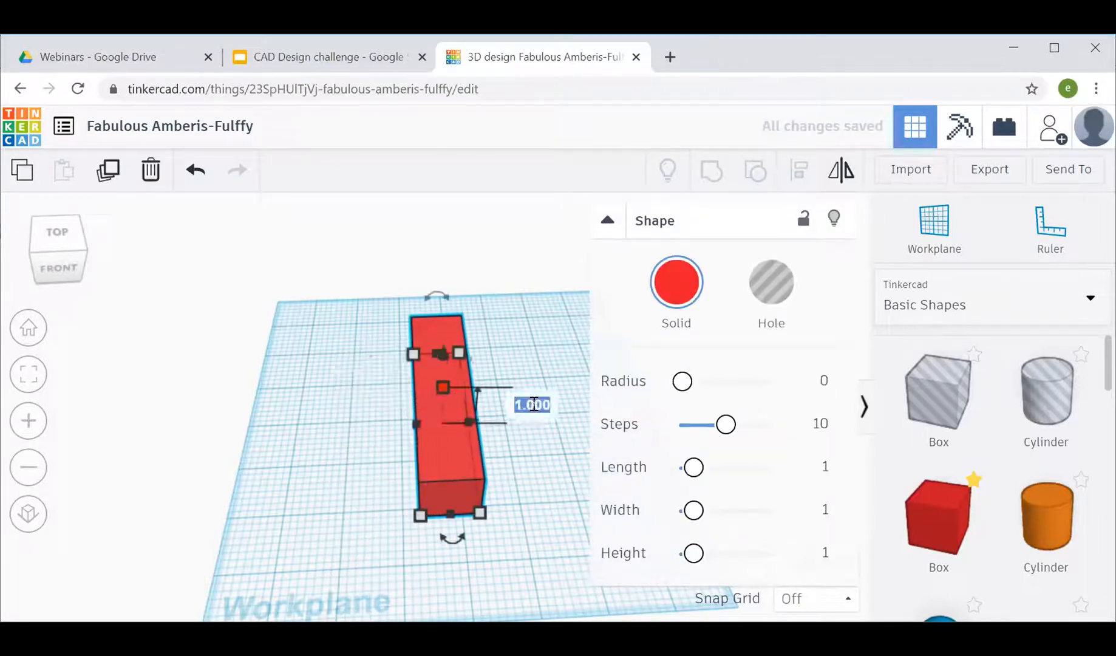
drag(443, 386, 441, 403)
click(544, 415)
key(BackSpace)
text(.5)
key(Return)
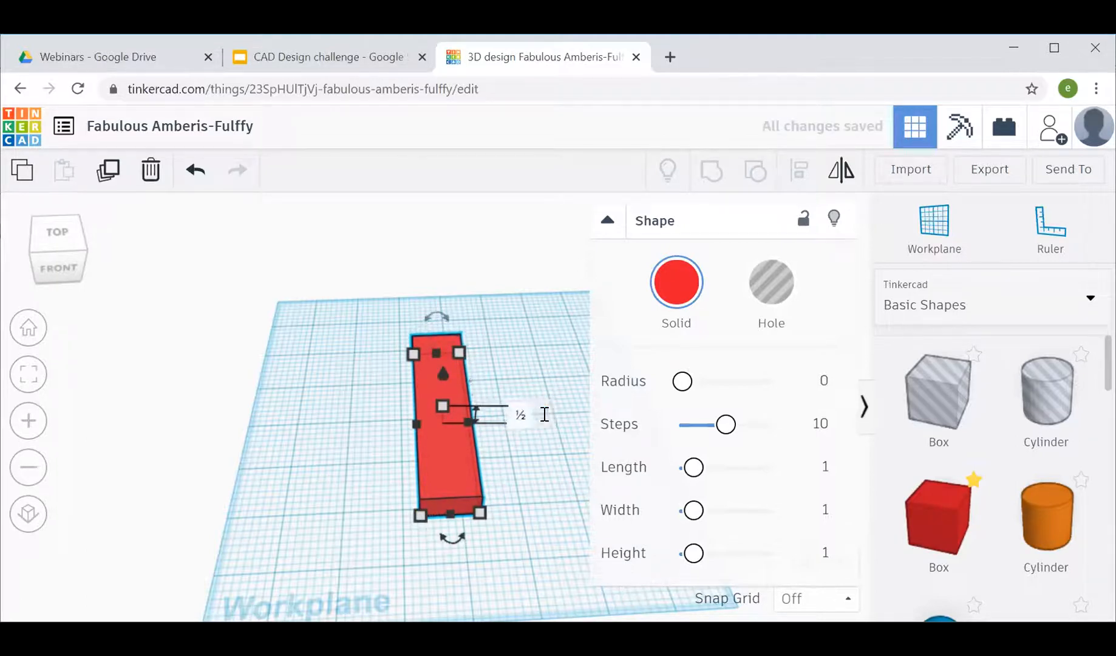
Make a copy of the red bar and rotate the copy 90° flat on the workplane.
mouse_move(543, 414)
right_down()
mouse_move(424, 375)
mouse_move(571, 383)
mouse_move(560, 404)
right_up()
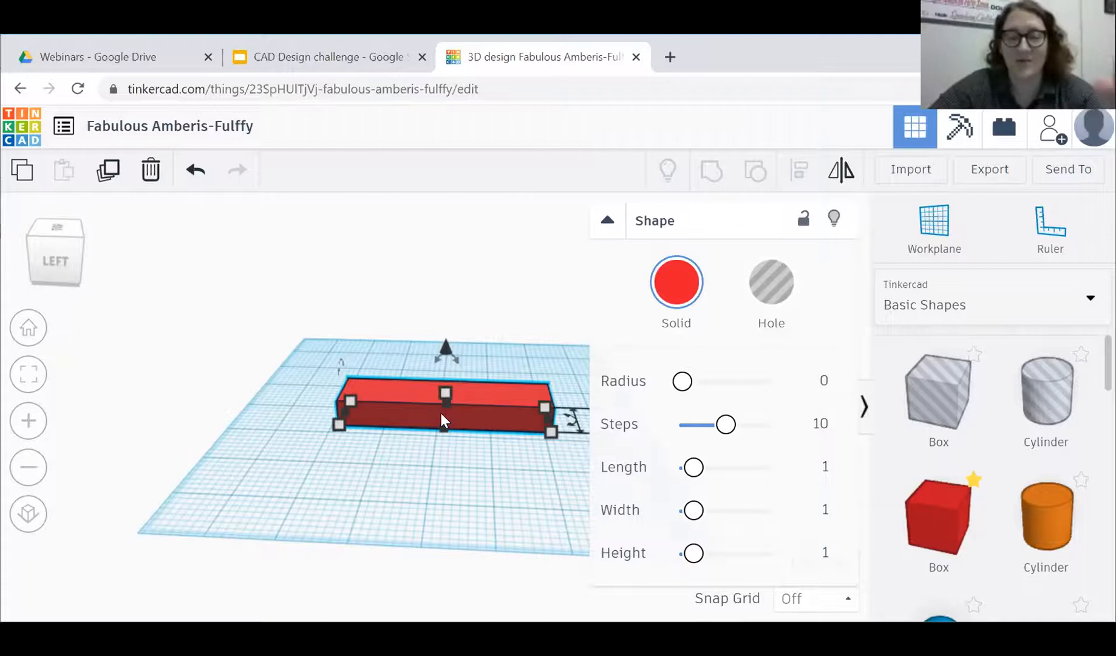
key(ctrl+c)
key(ctrl+v)
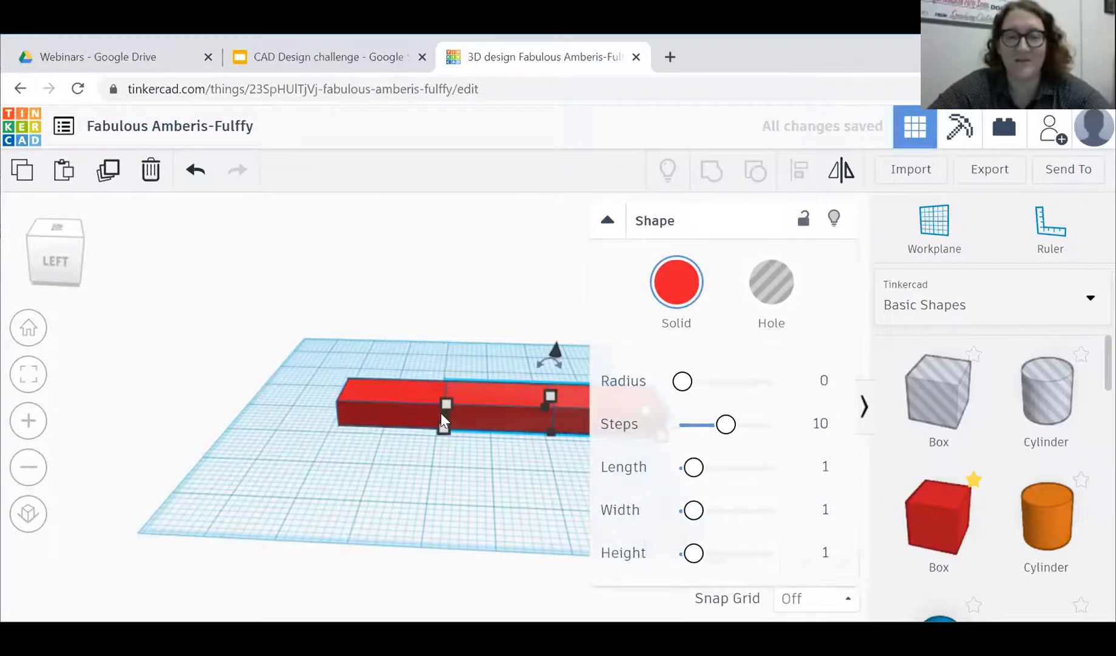
click(607, 220)
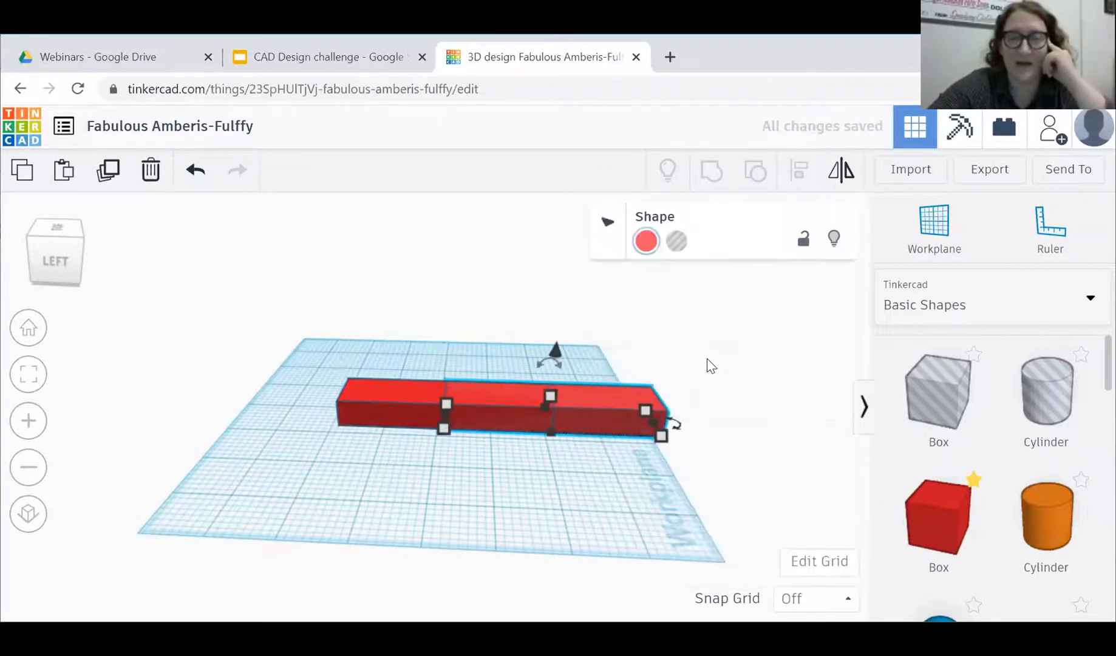
right_drag(705, 364, 711, 365)
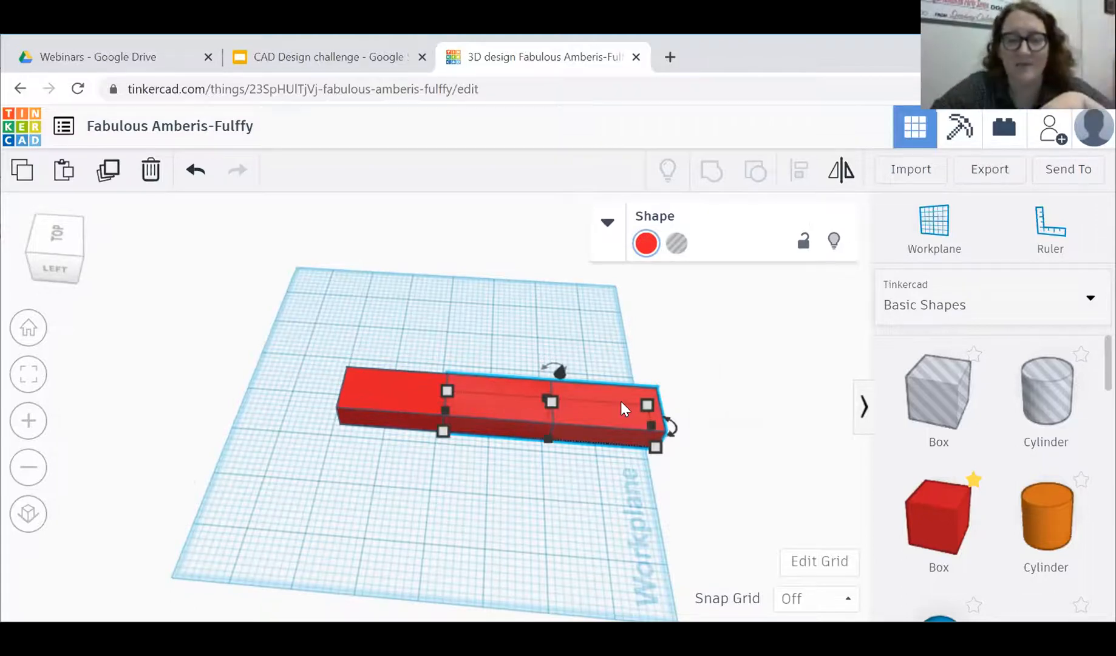
mouse_move(621, 401)
key(Tab)
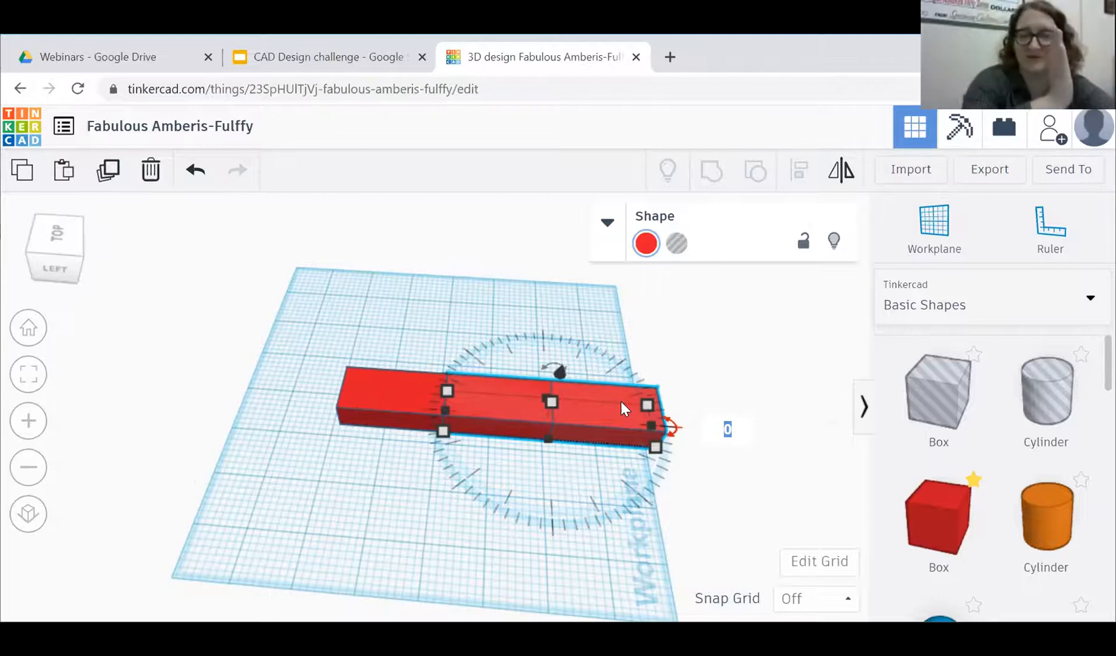
text(90)
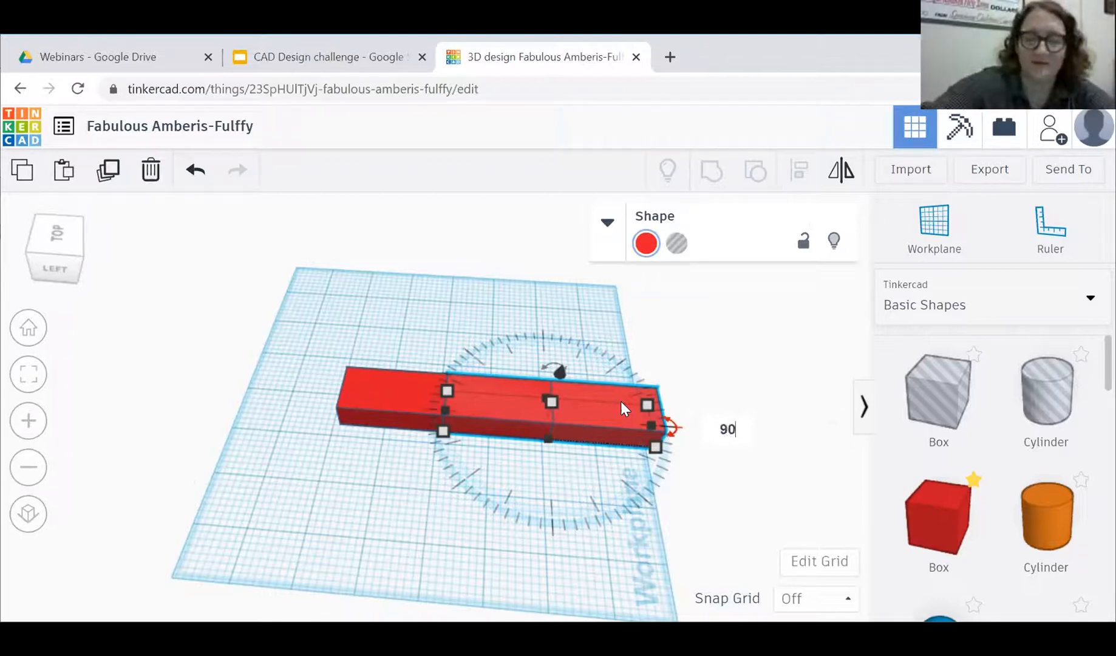
key(Return)
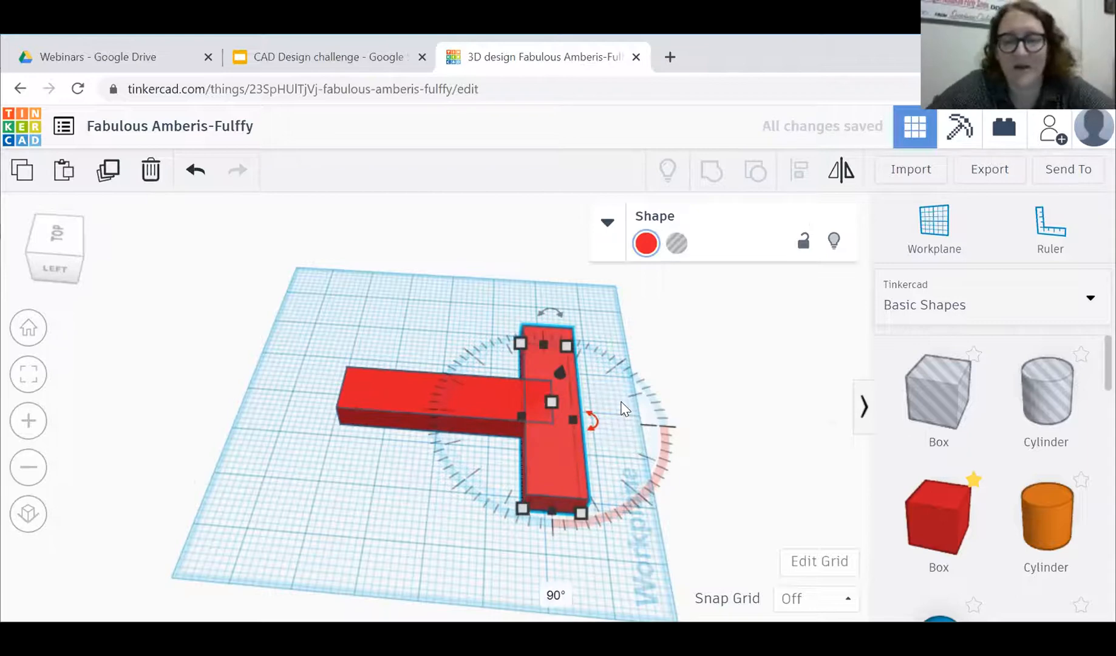
click(622, 402)
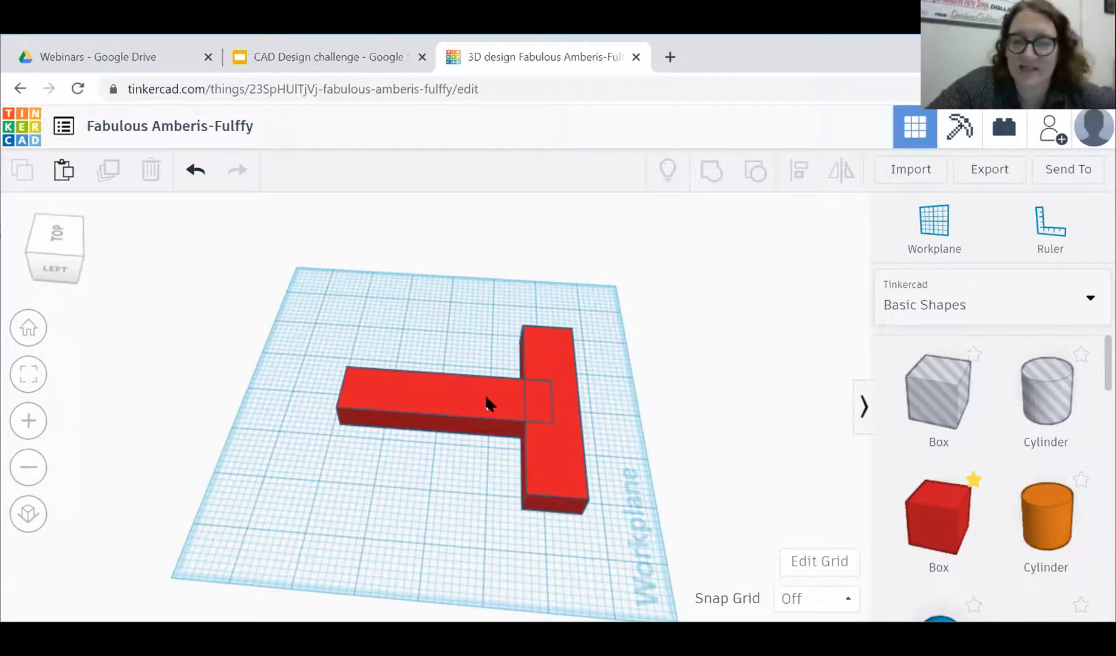
Align the two red bars on their centers along the first bar's length so they form a cross.
drag(441, 330, 517, 387)
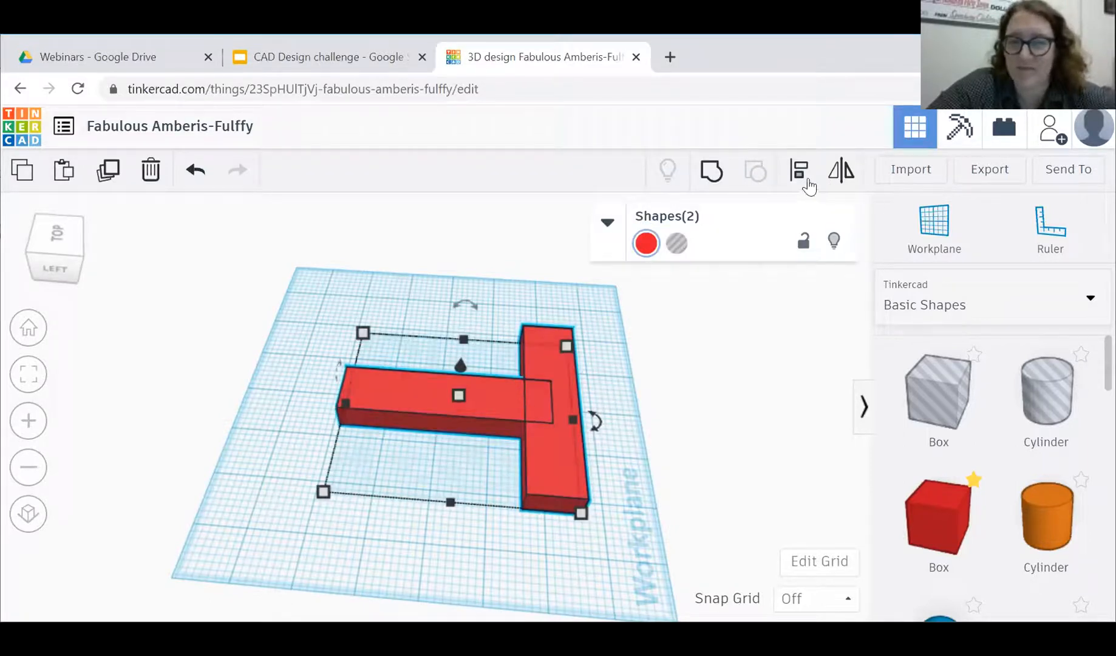
click(800, 175)
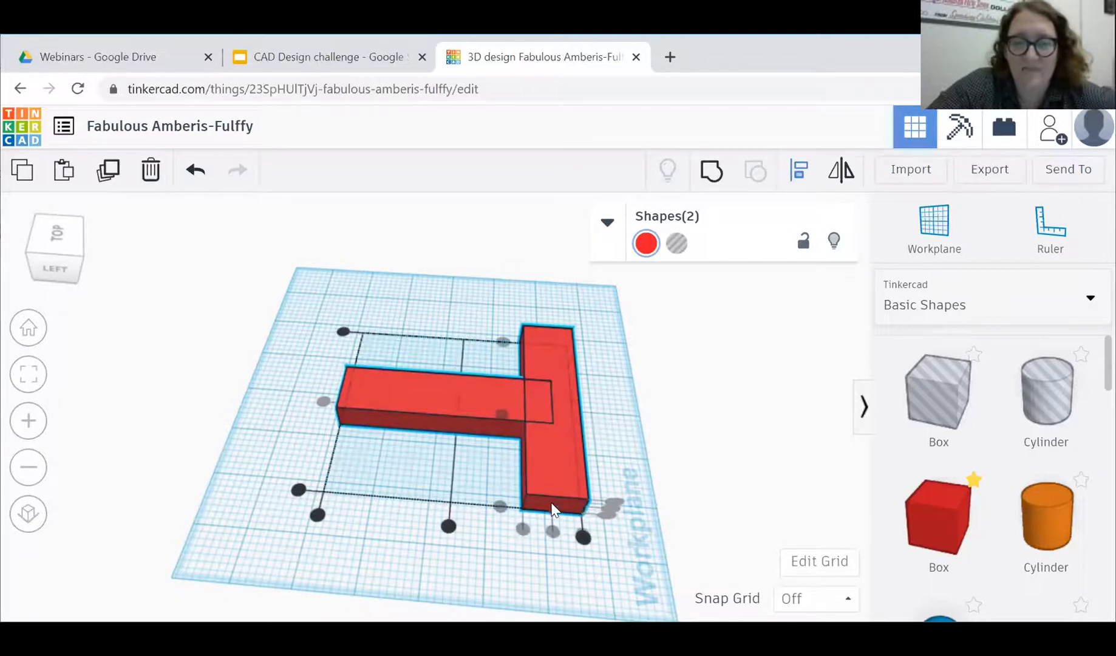
click(449, 527)
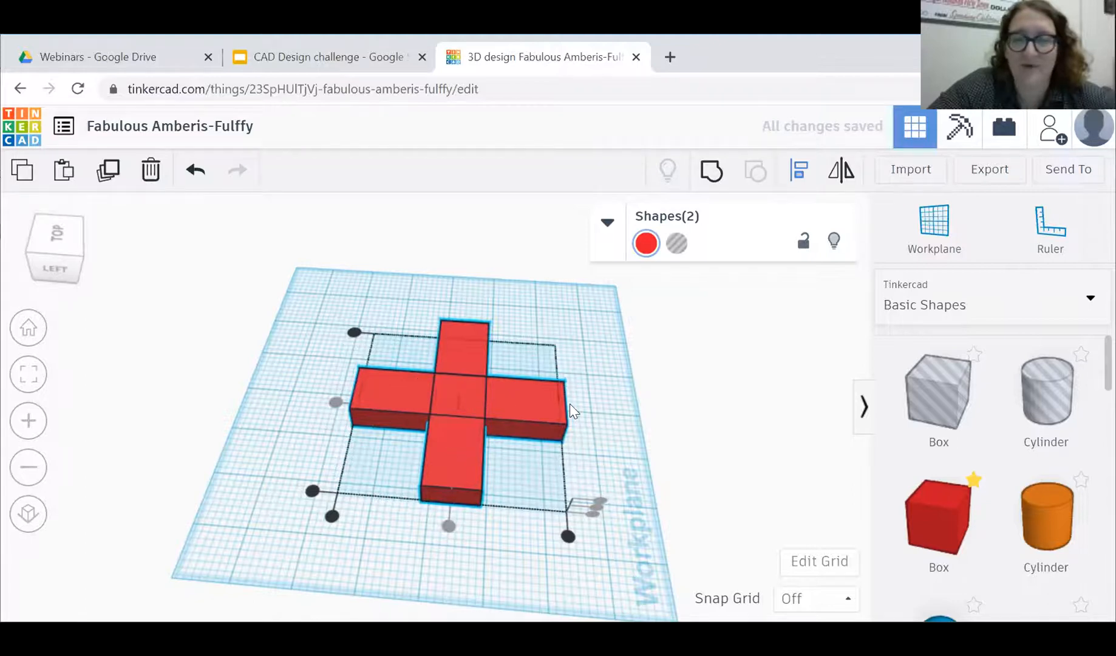
click(685, 411)
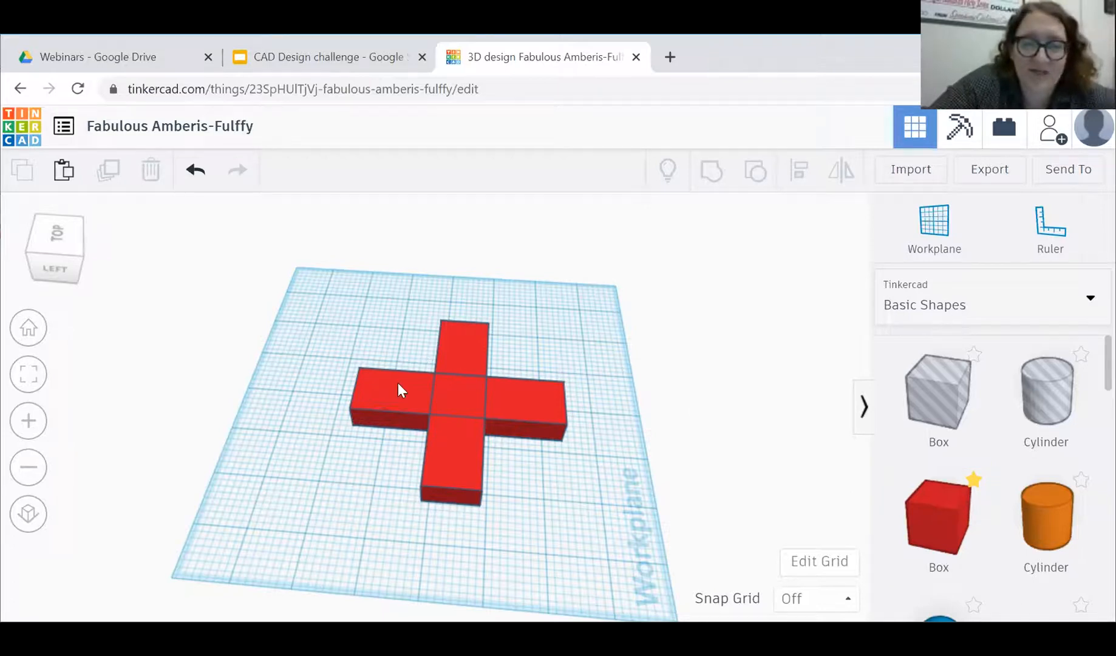
Place a red box across the middle of the cross, stretched to about 2.68 long, and set its height to about 0.8.
drag(939, 525, 531, 441)
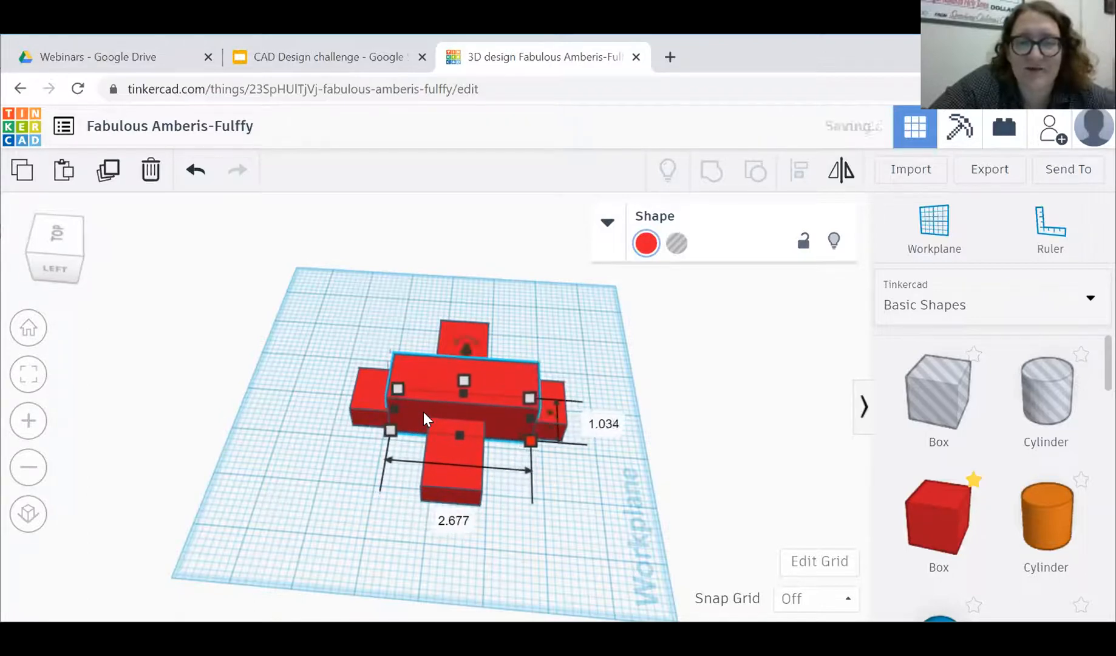
drag(466, 382, 469, 391)
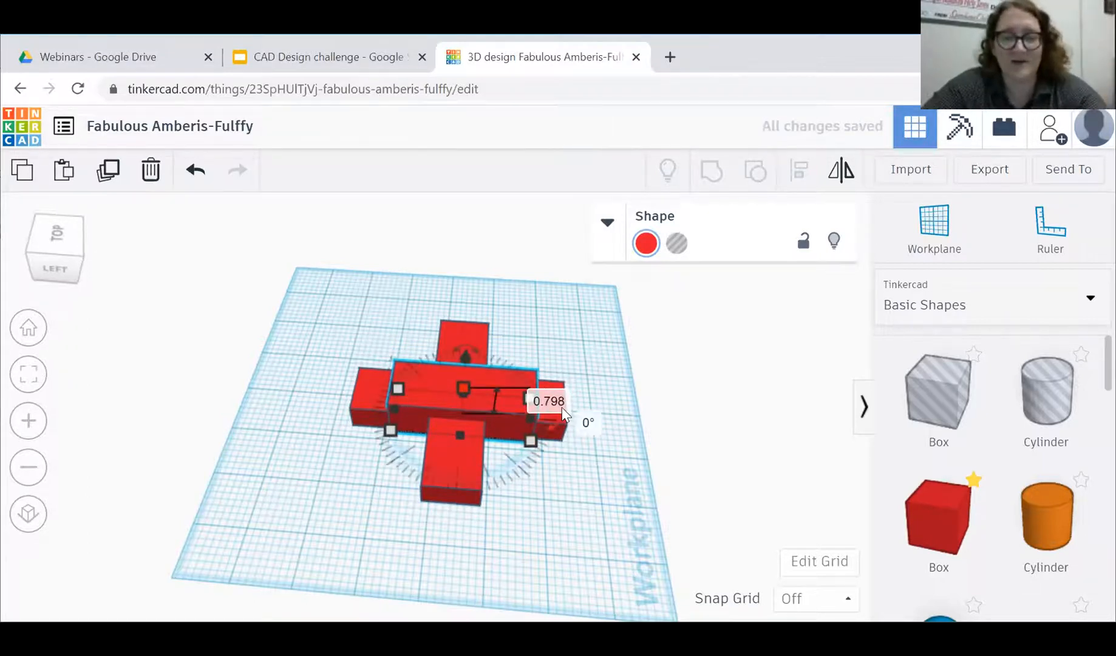
Make a copy of the taller red bar and rotate the copy 90° flat on the workplane.
key(ctrl+v)
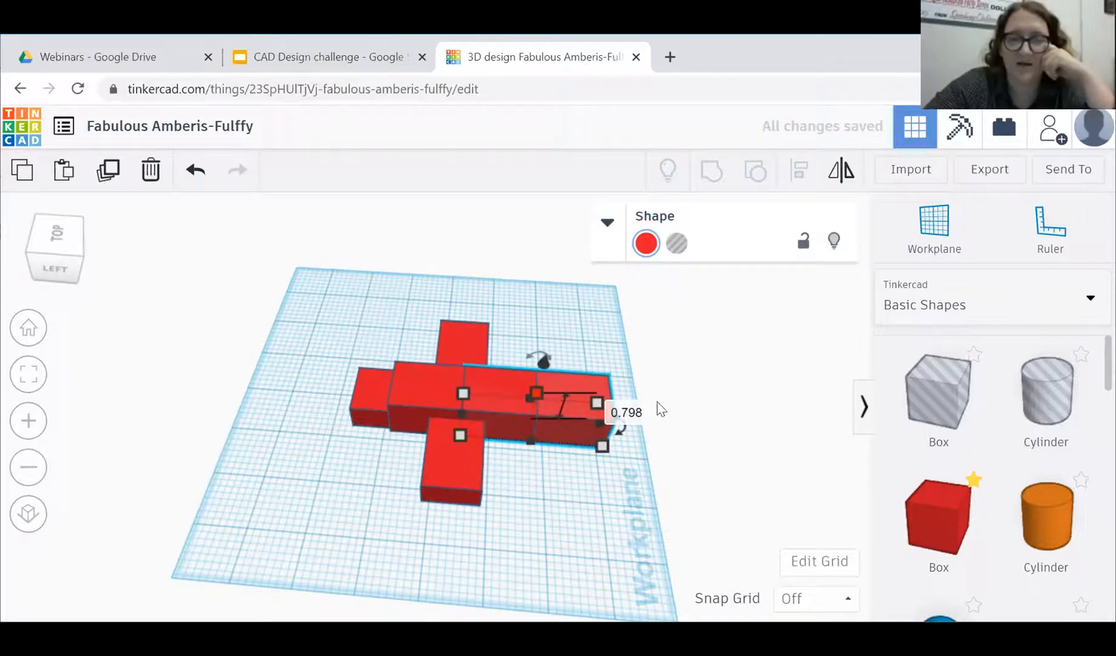
key(Tab)
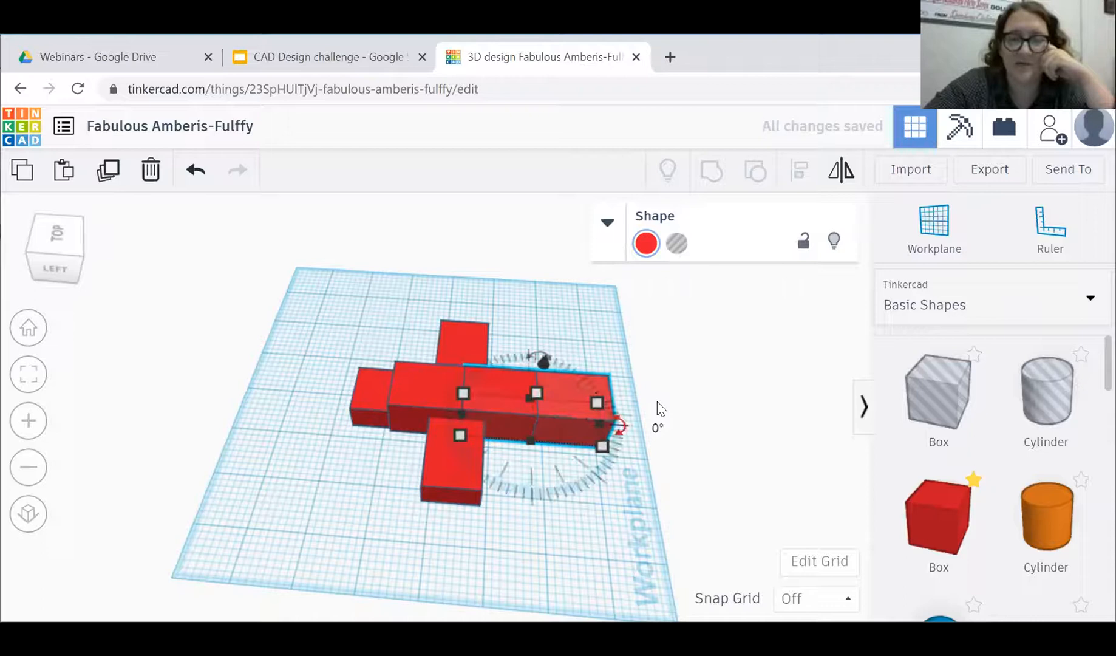
text(9)
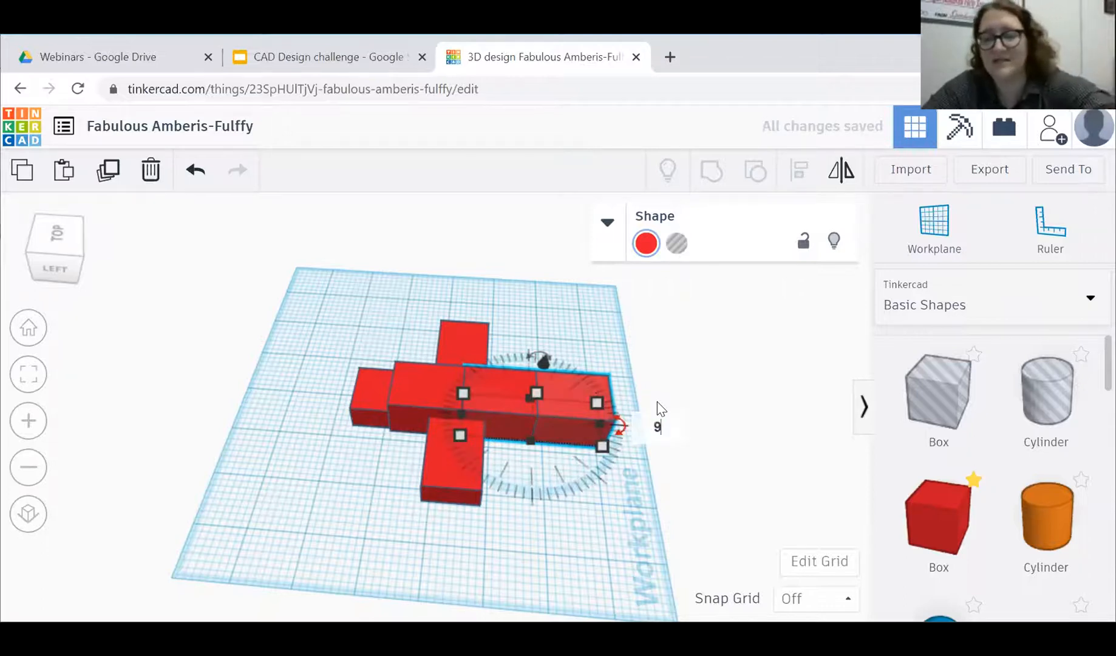
text(0)
key(Return)
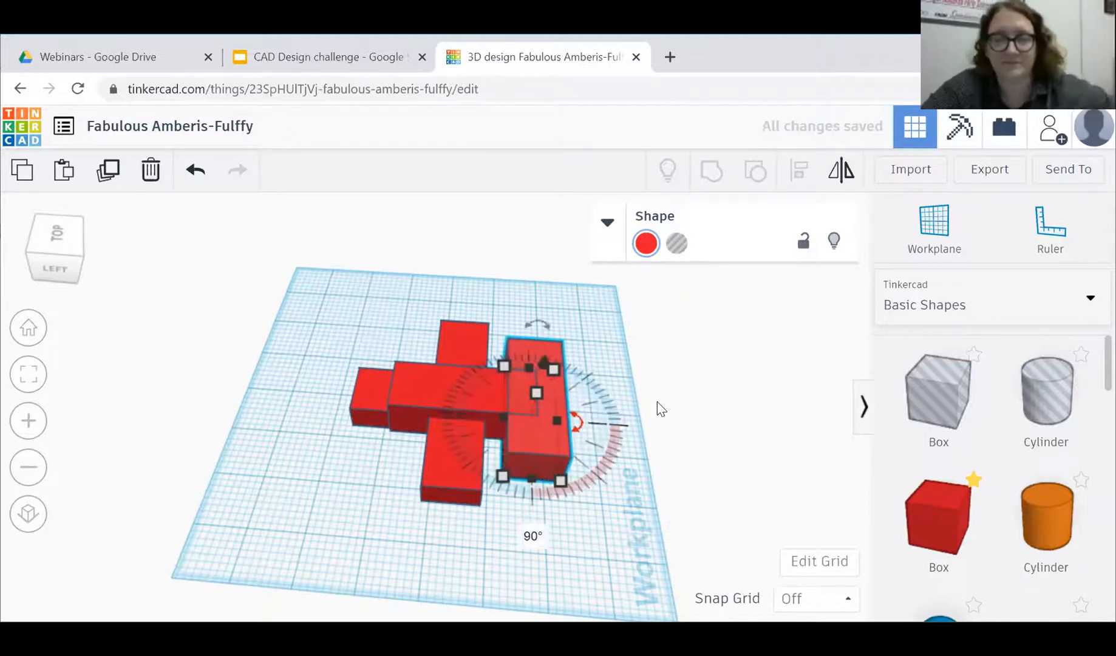
Align the two taller red bars on their centers along the first bar's length so they cross.
shift+click(471, 389)
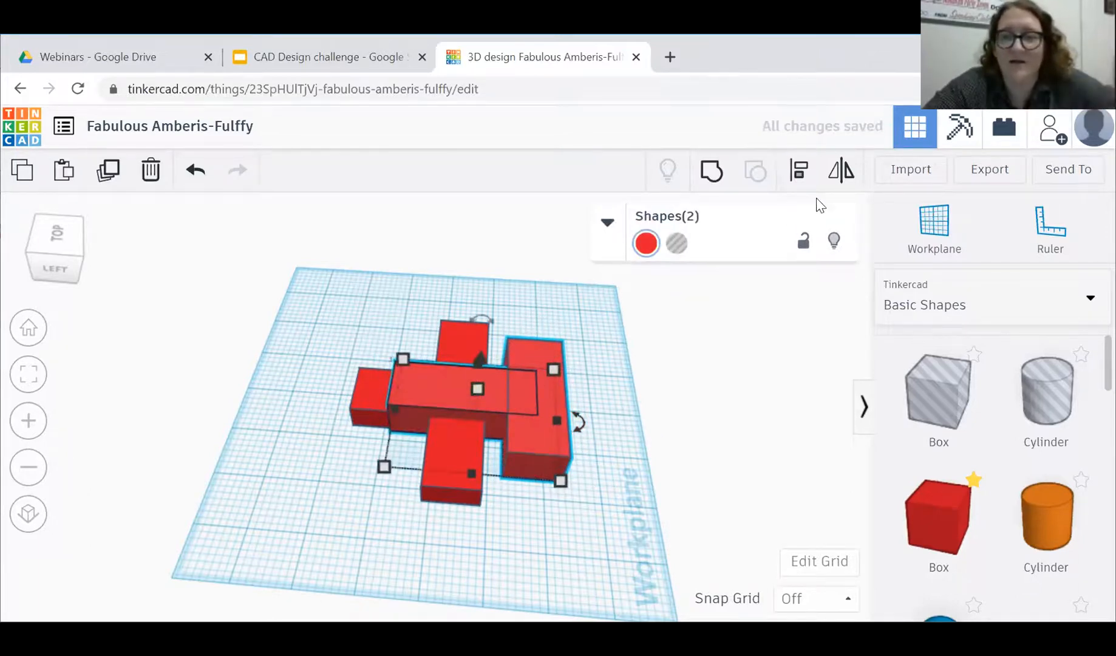
click(803, 179)
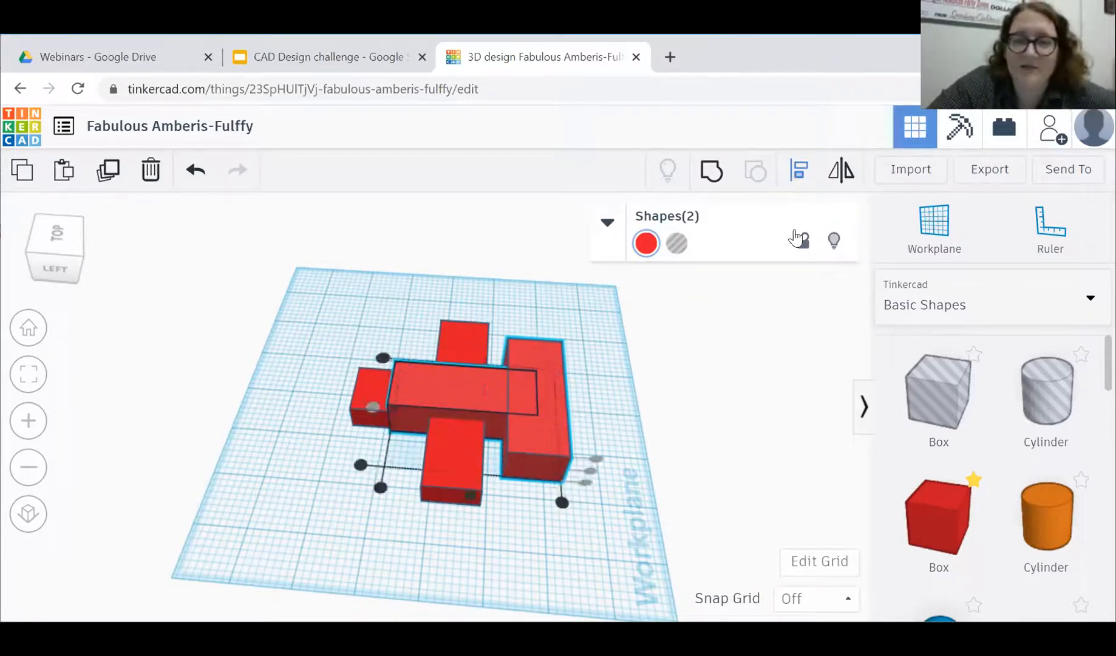
click(473, 505)
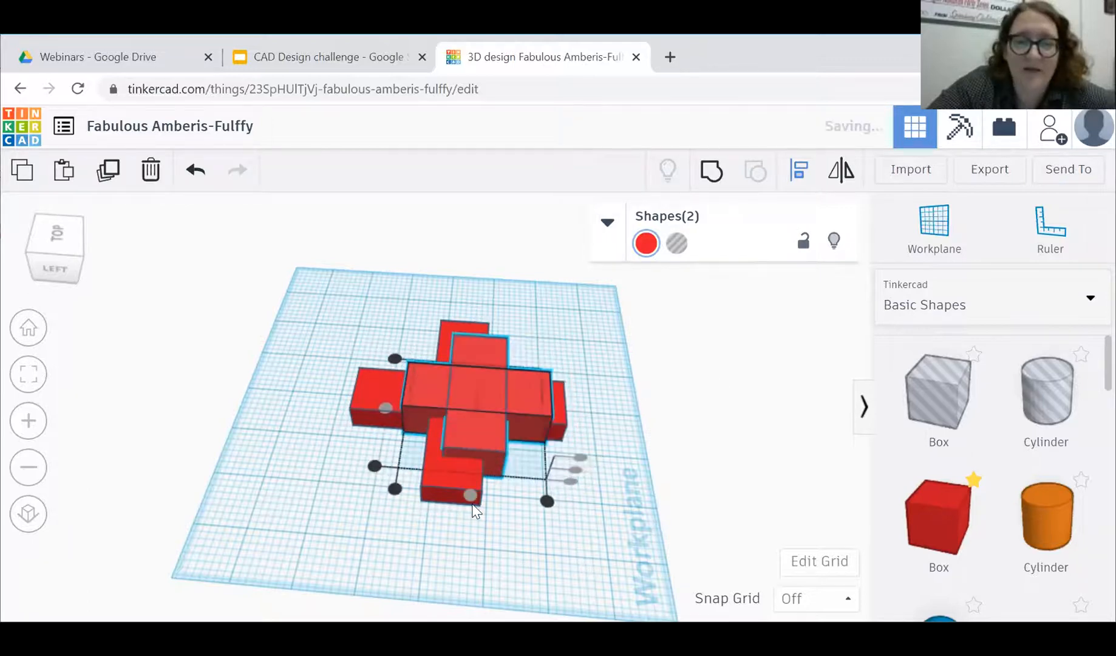
click(626, 394)
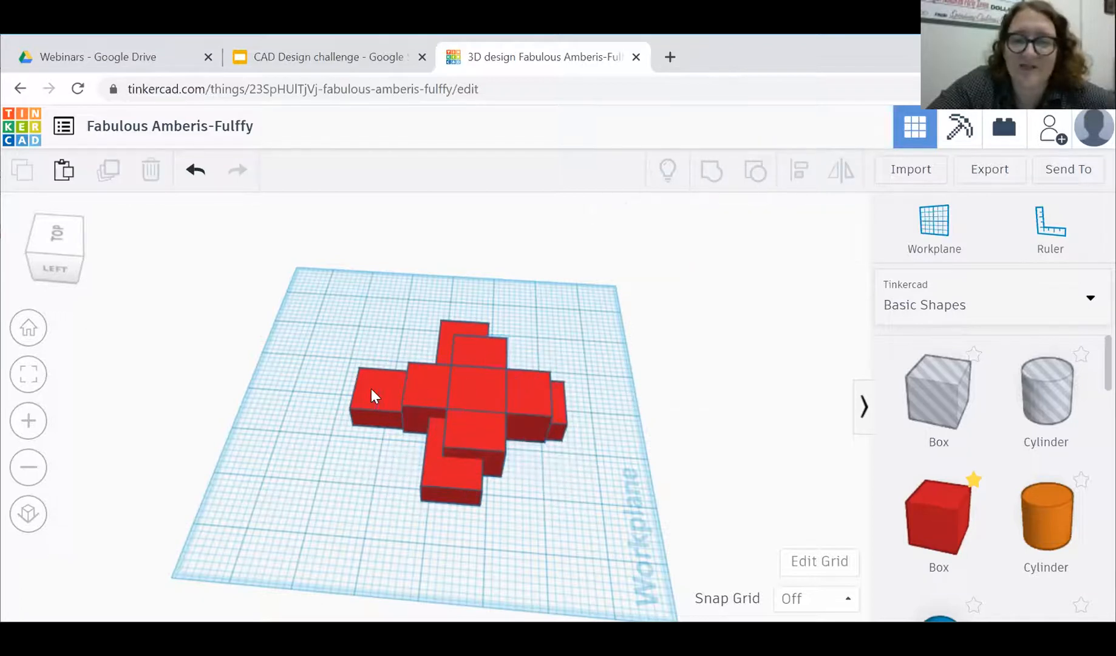
Align all four red bars on their centers in both horizontal directions.
drag(631, 435, 373, 310)
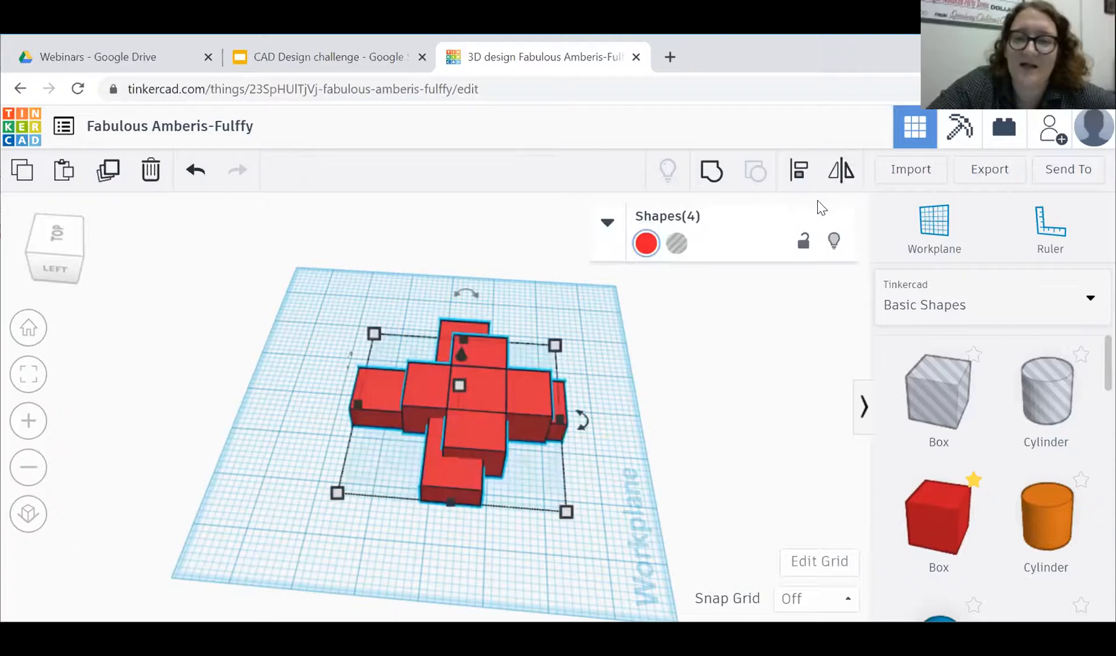
click(799, 171)
click(448, 526)
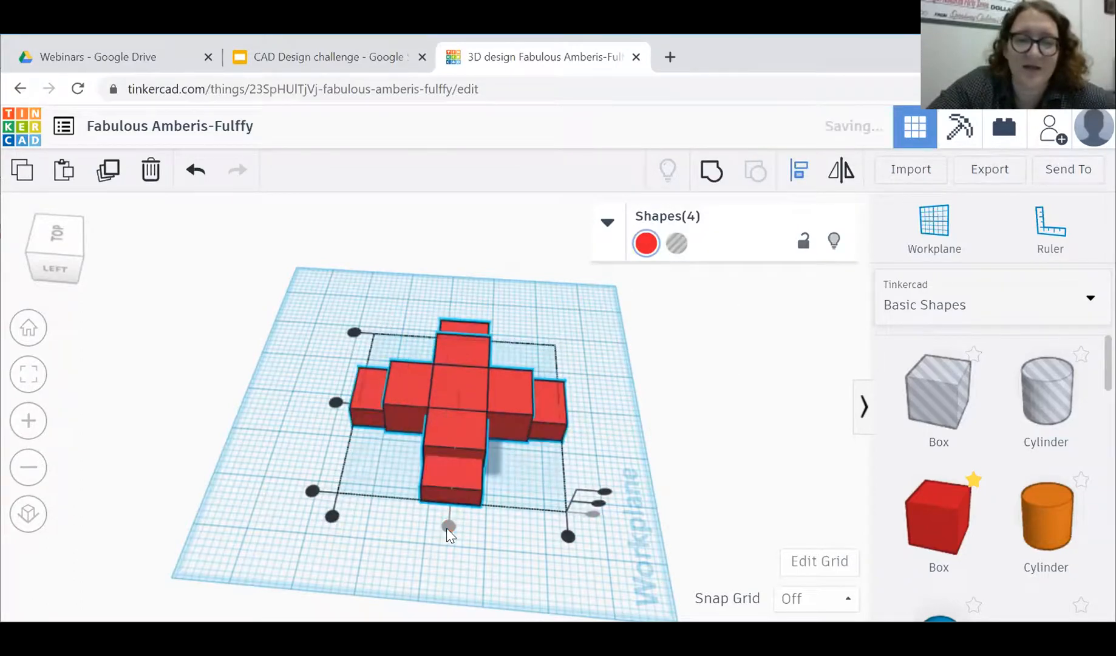
click(336, 402)
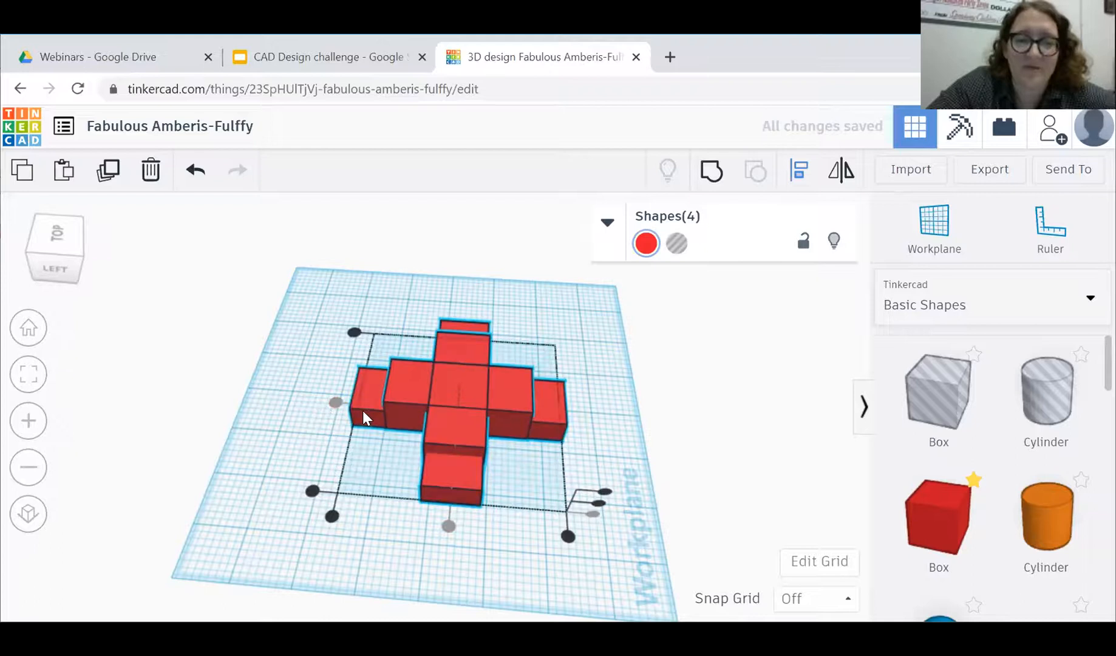
key(Escape)
Place a solid orange cylinder at the middle of the layered cross and center it with the four bars.
right_drag(363, 410, 640, 521)
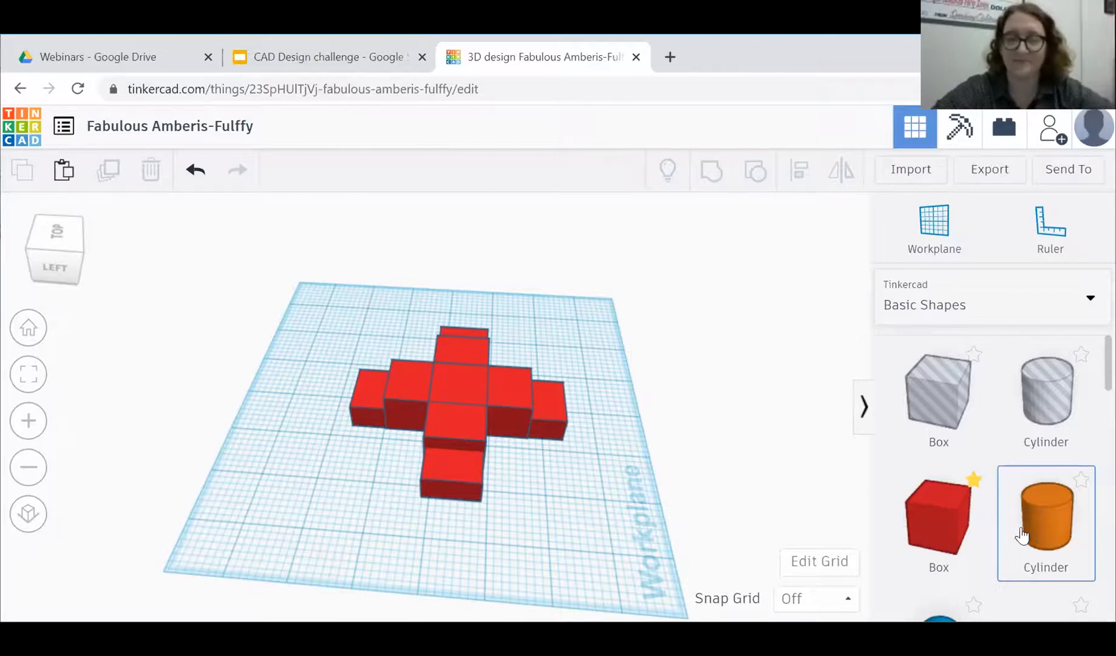
drag(1039, 525, 458, 413)
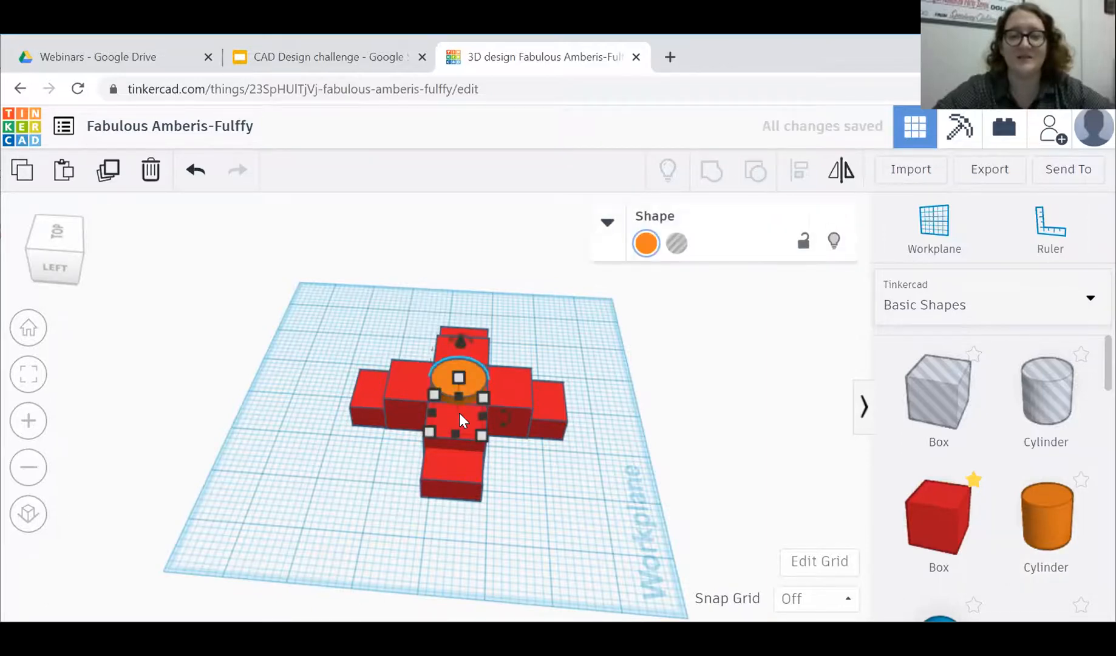
drag(363, 330, 592, 446)
click(799, 171)
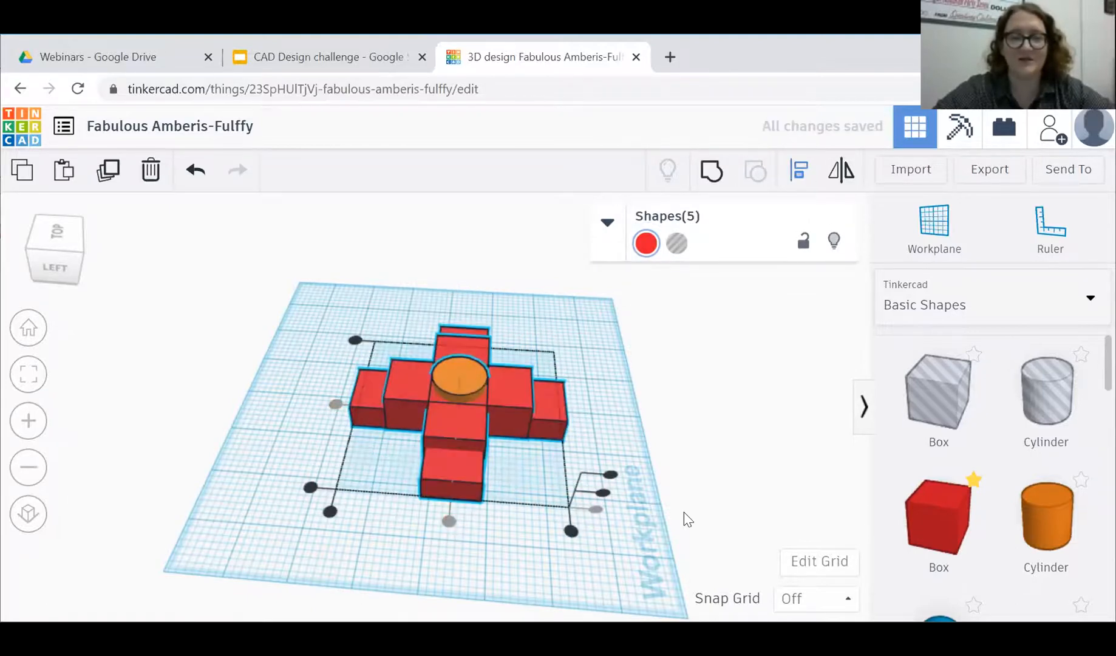
click(580, 418)
right_drag(573, 354, 479, 409)
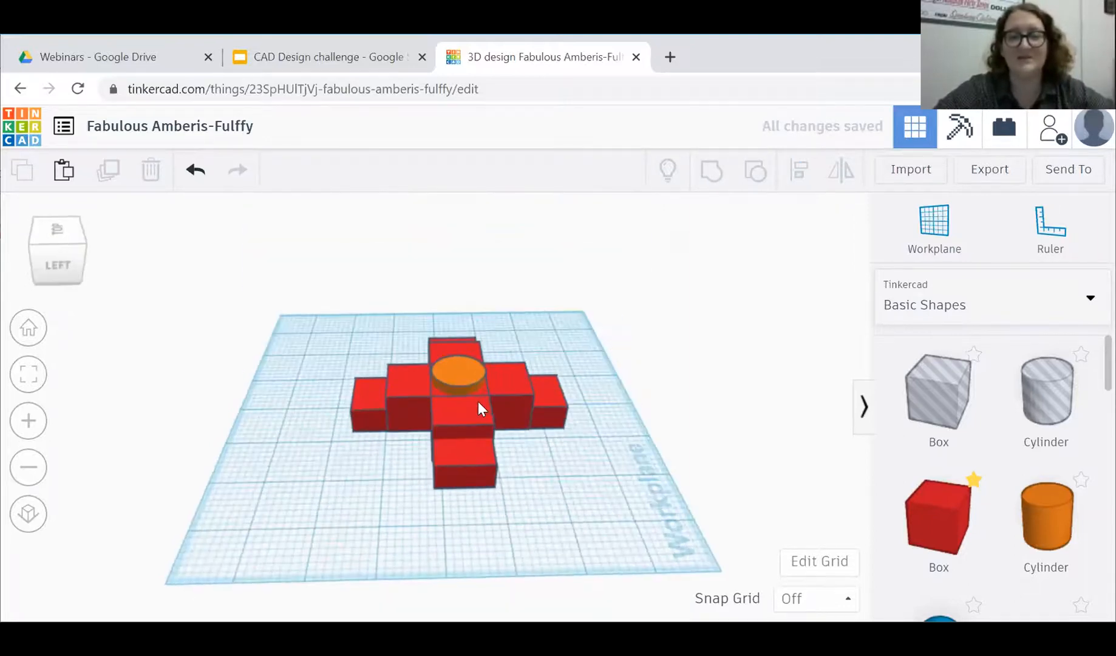
Raise the orange cylinder to a height of 3 and reduce it to 2.5.
click(464, 380)
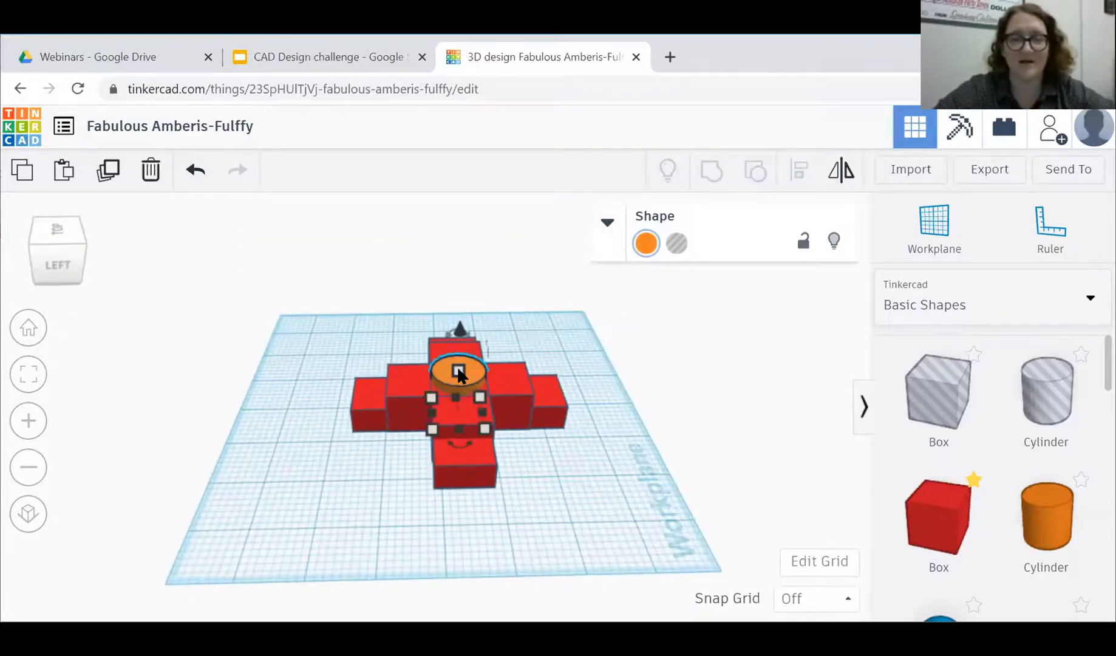
mouse_move(458, 368)
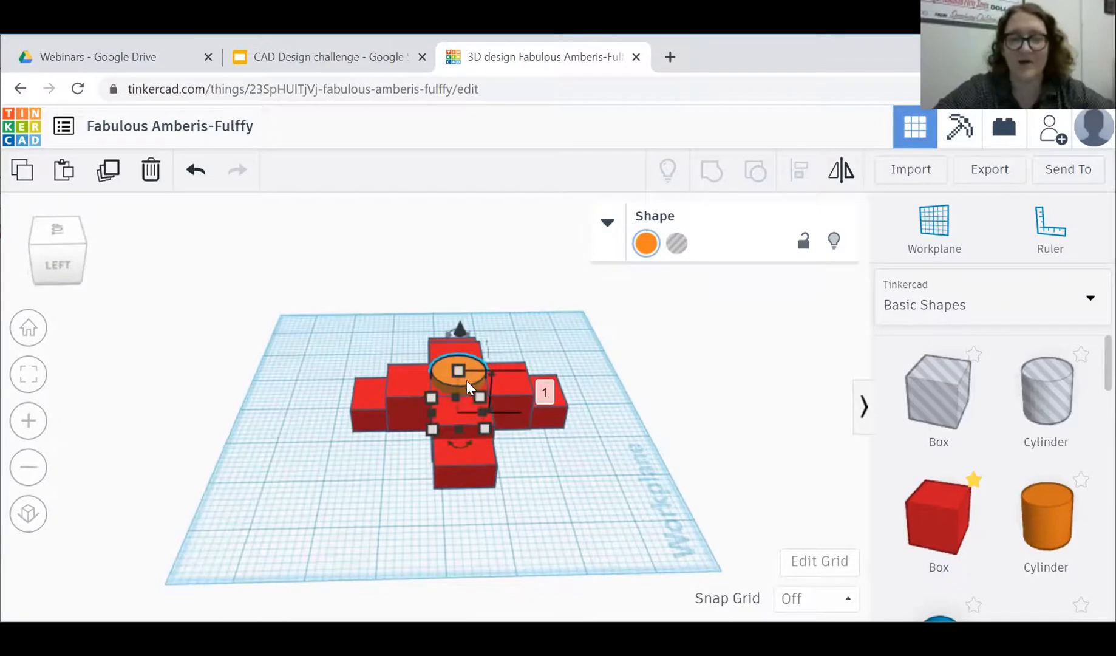
click(545, 390)
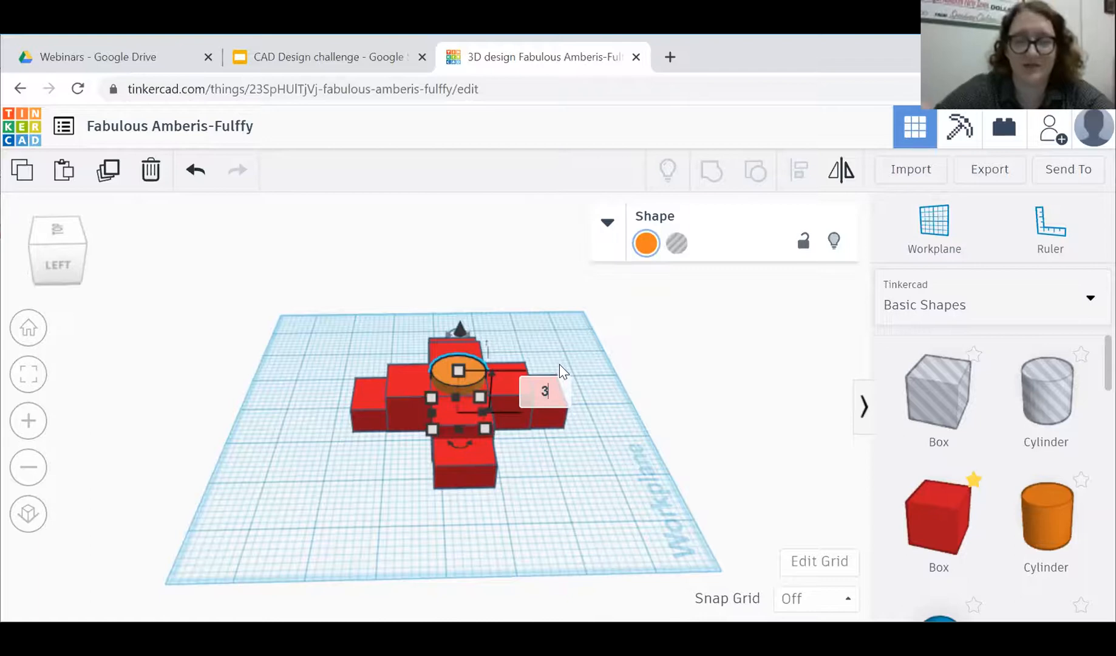
text(3)
key(Return)
click(559, 346)
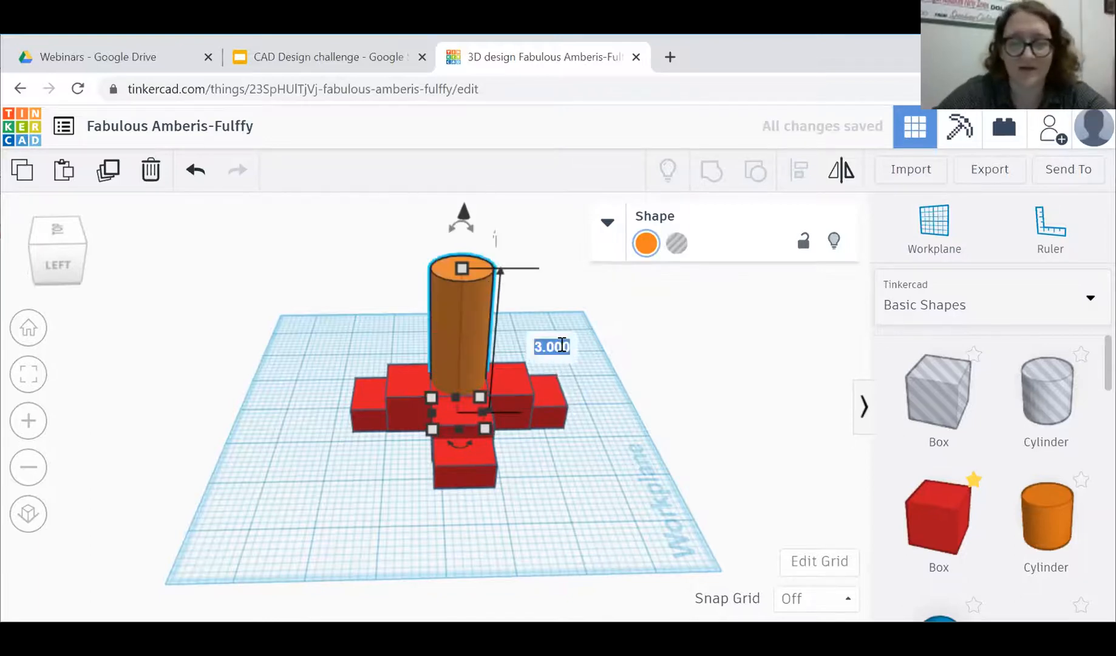
text(2.5)
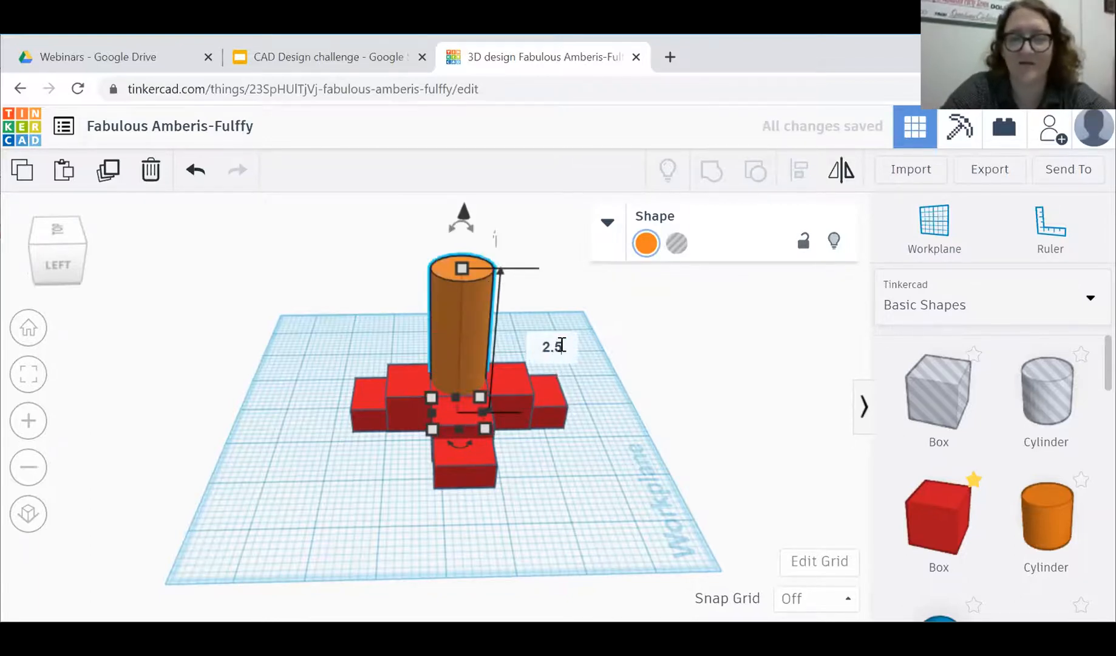
key(Return)
Place a second solid orange cylinder on the workplane beside the layered cross.
right_drag(560, 400, 561, 399)
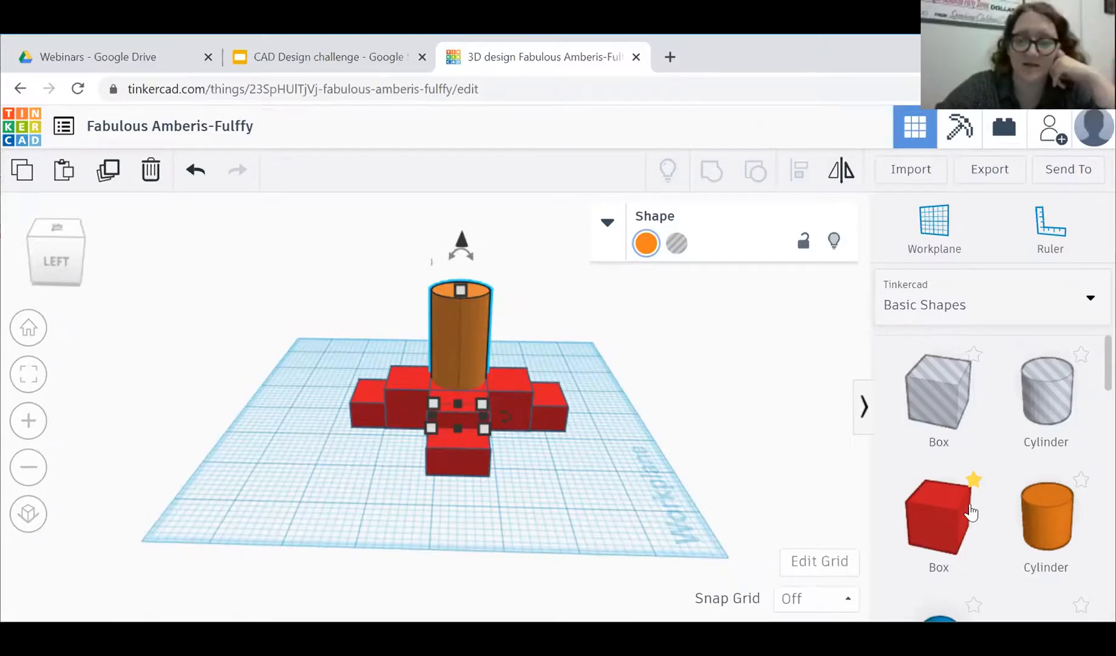
right_click(1028, 567)
click(1044, 546)
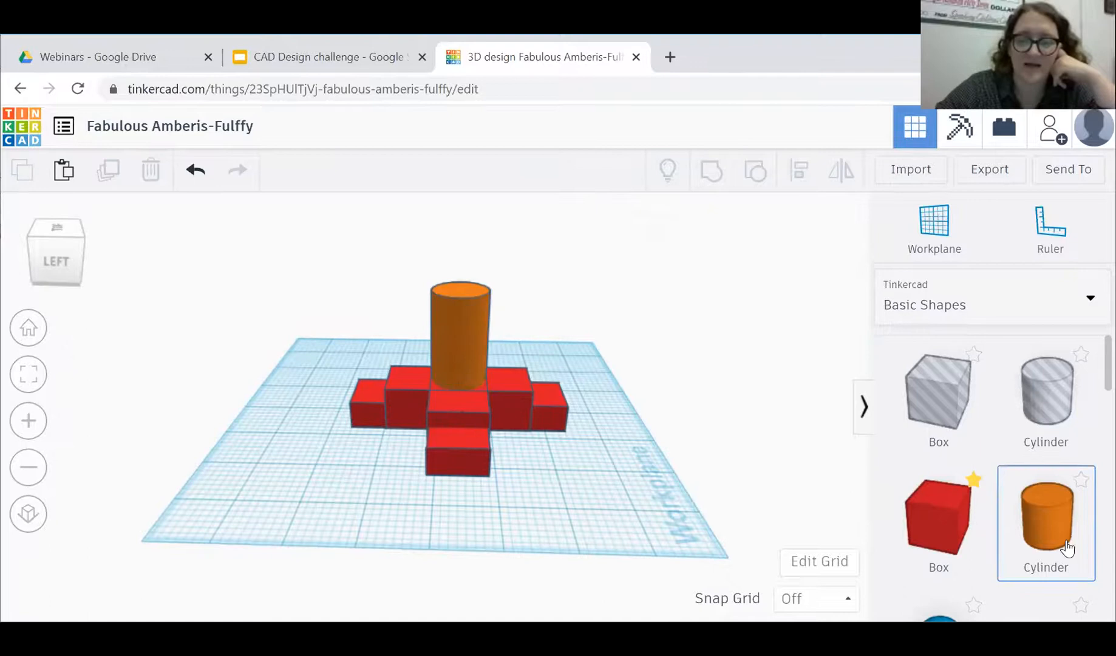
click(593, 451)
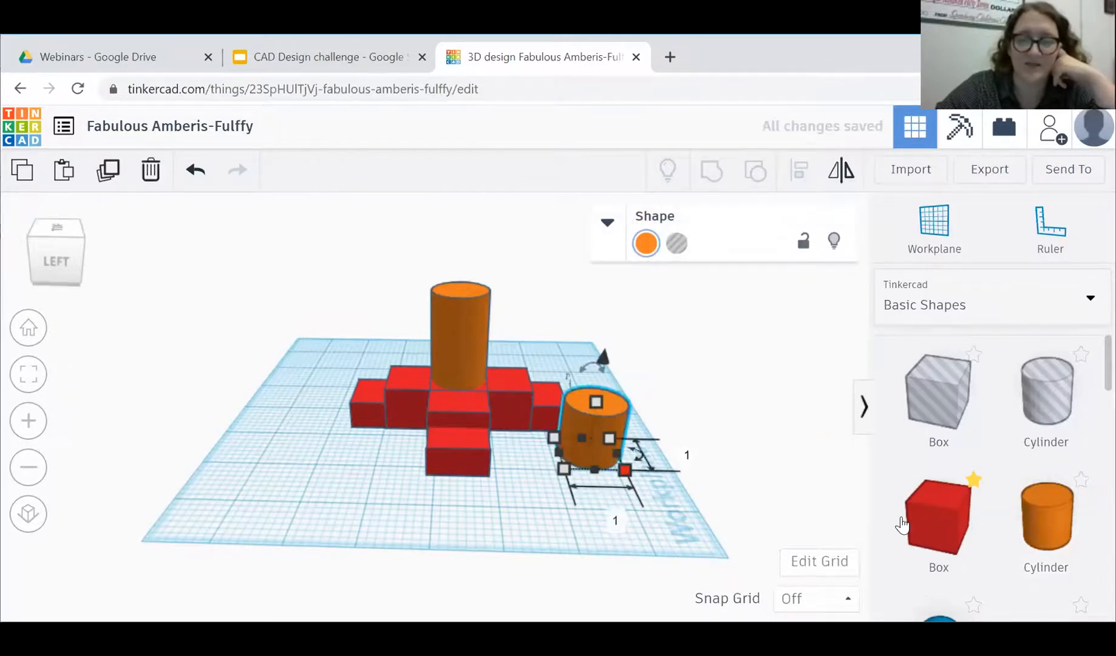
Set the second cylinder's width and length to 0.5 each.
click(615, 521)
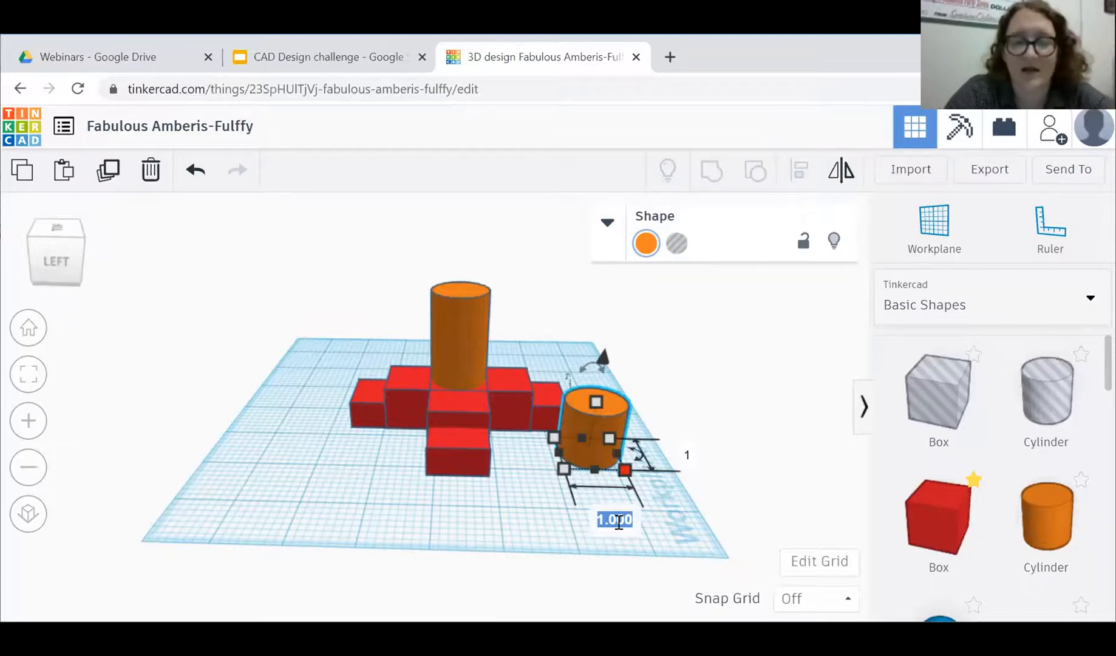
key(BackSpace)
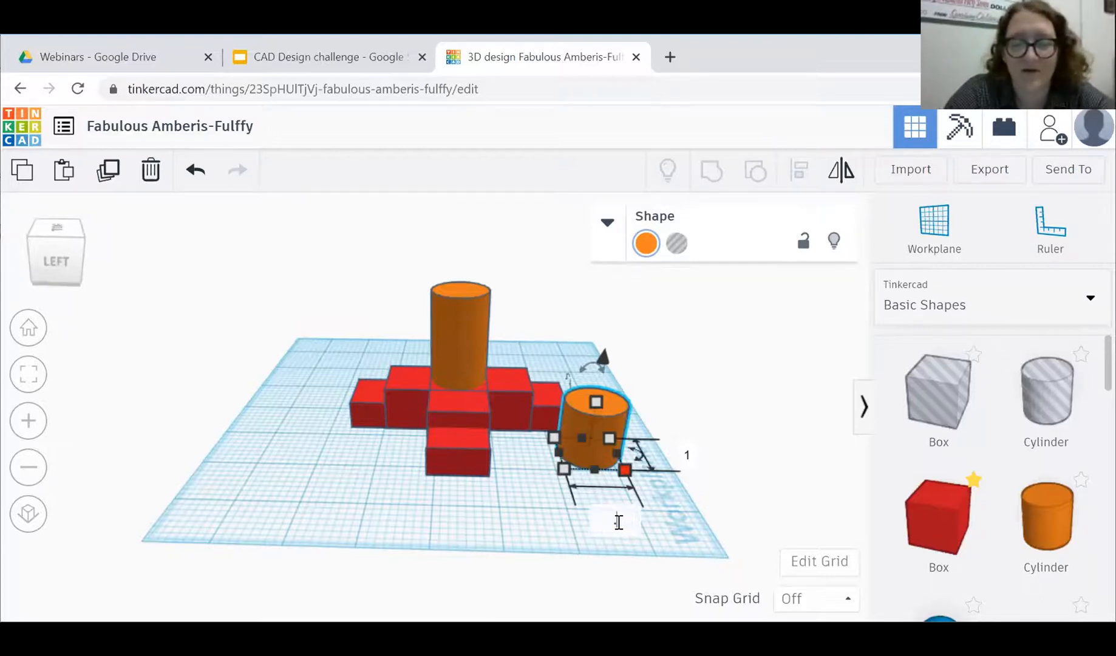
text(.5)
key(Tab)
key(BackSpace)
key(Return)
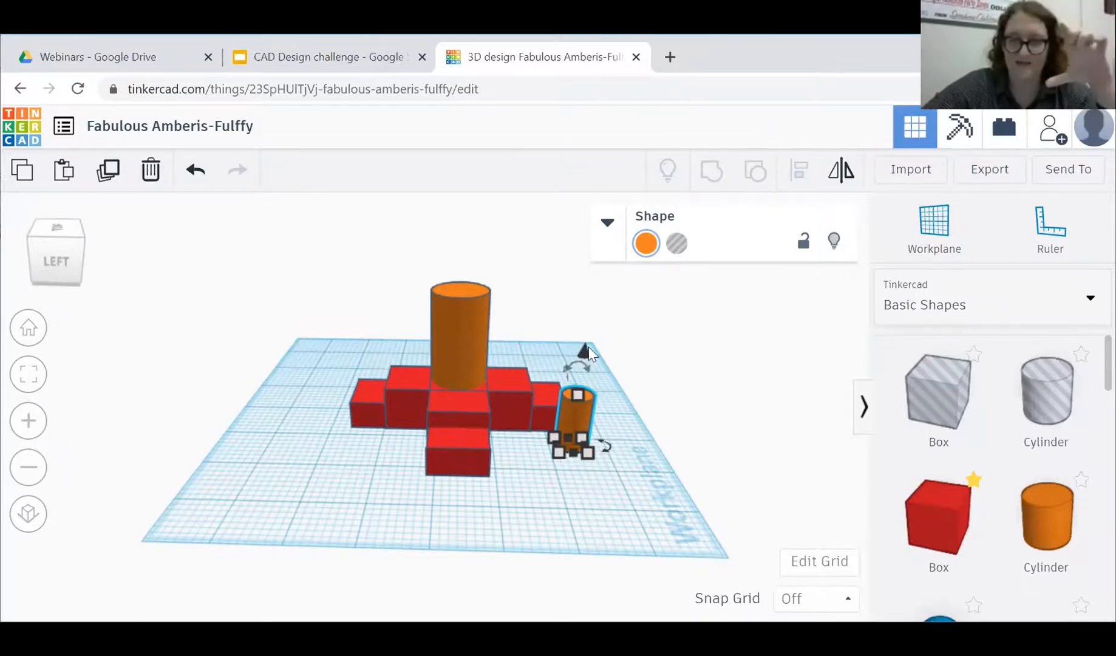
Lift the small cylinder about 2.58 above the workplane and move it over the top of the tall cylinder.
drag(586, 349, 610, 182)
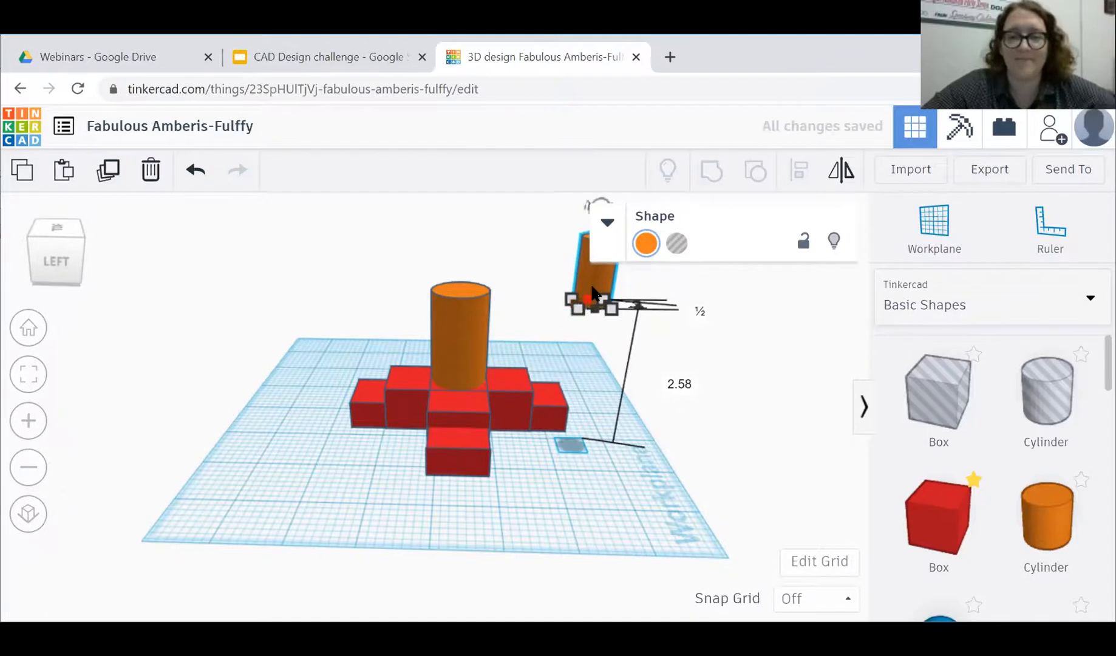
drag(594, 276, 456, 263)
right_drag(538, 292, 585, 353)
click(478, 352)
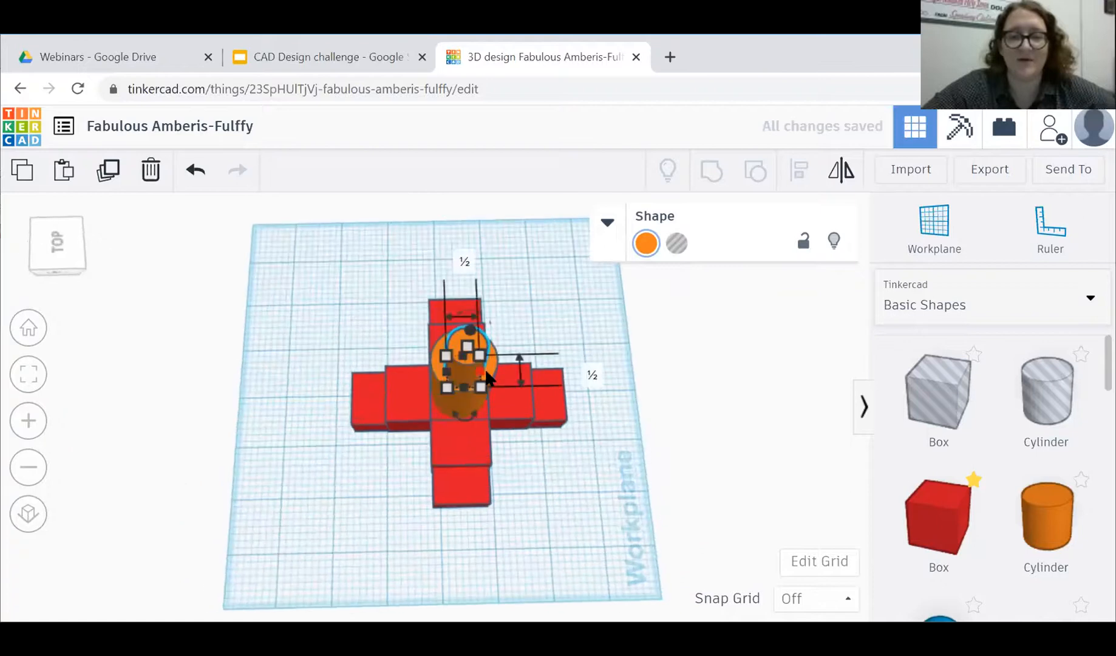
click(651, 419)
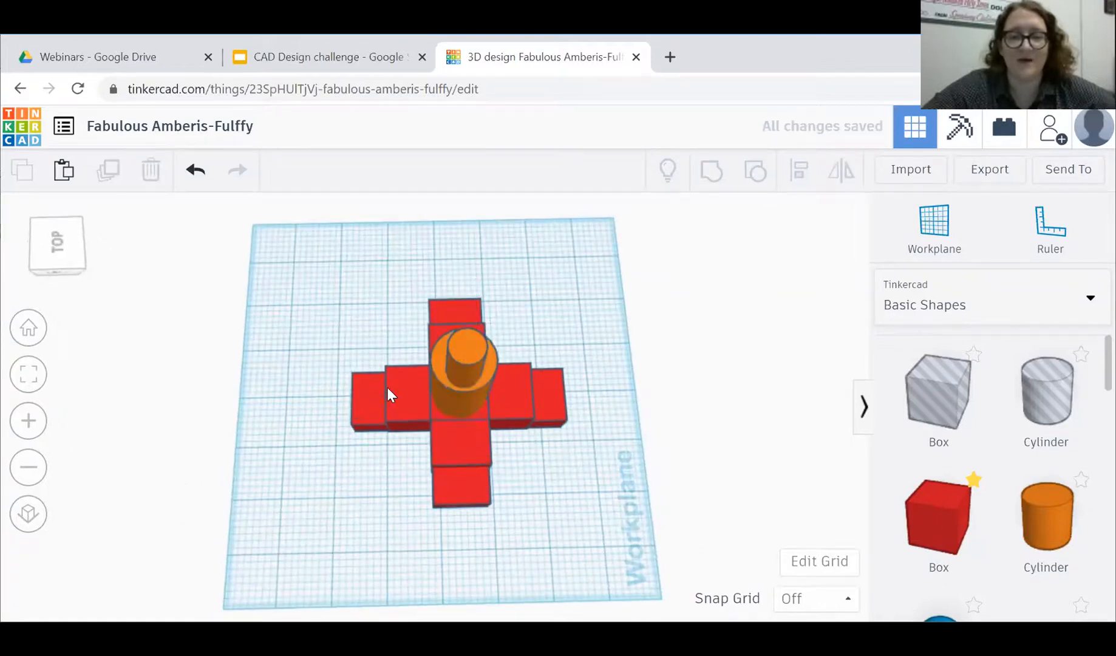
Select both orange cylinders and align their centres in both horizontal directions.
click(457, 358)
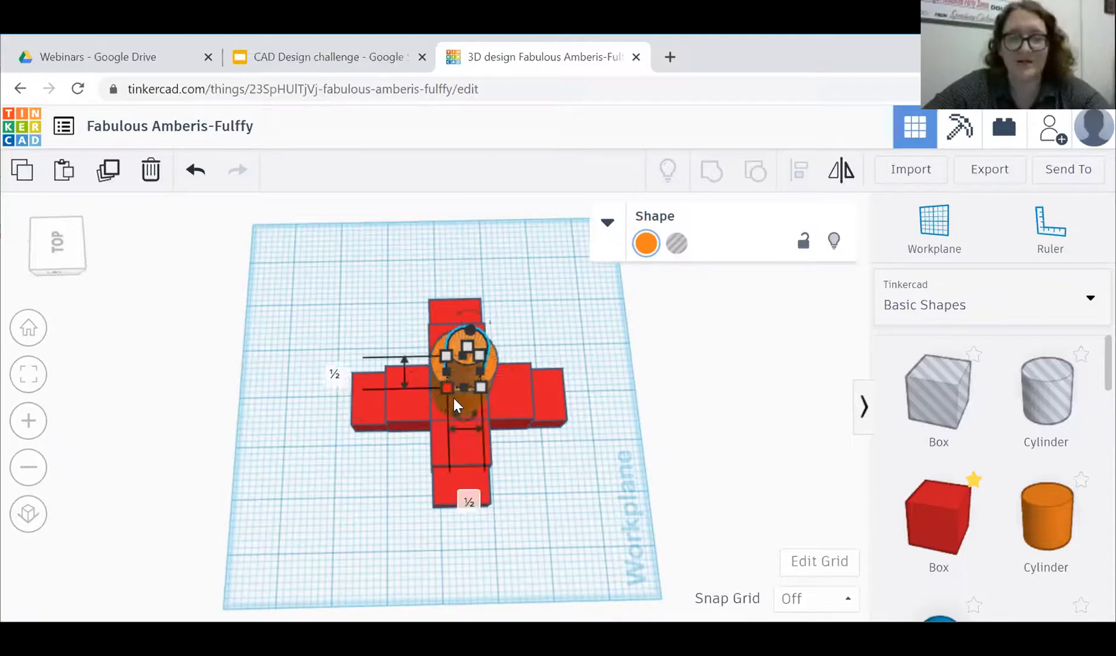
right_drag(440, 403, 436, 363)
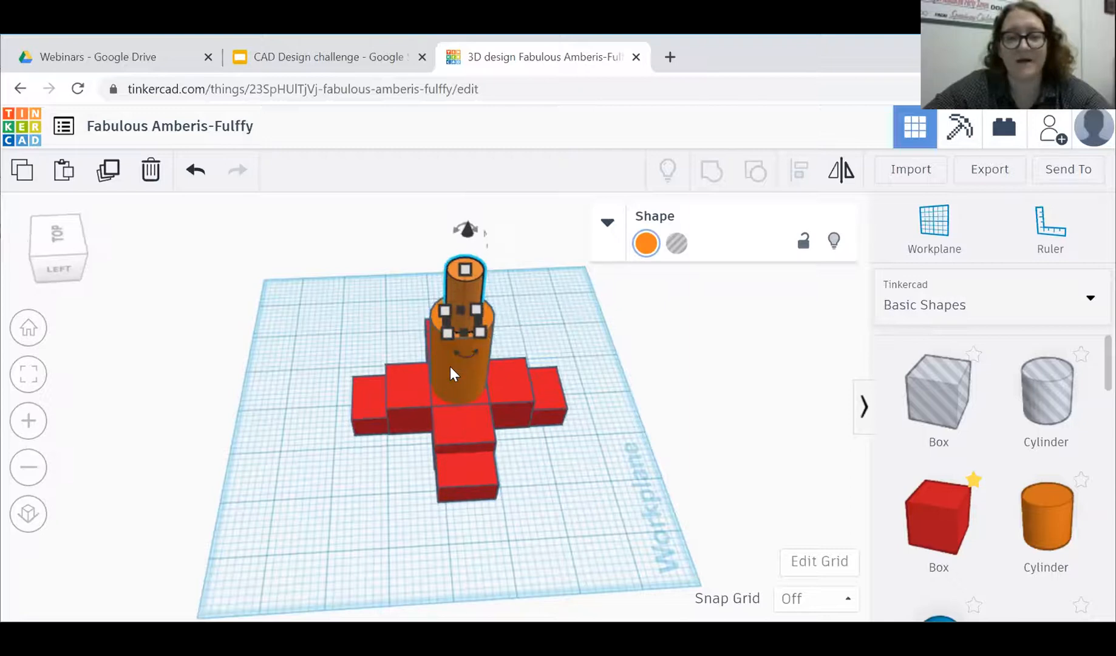
shift+click(449, 368)
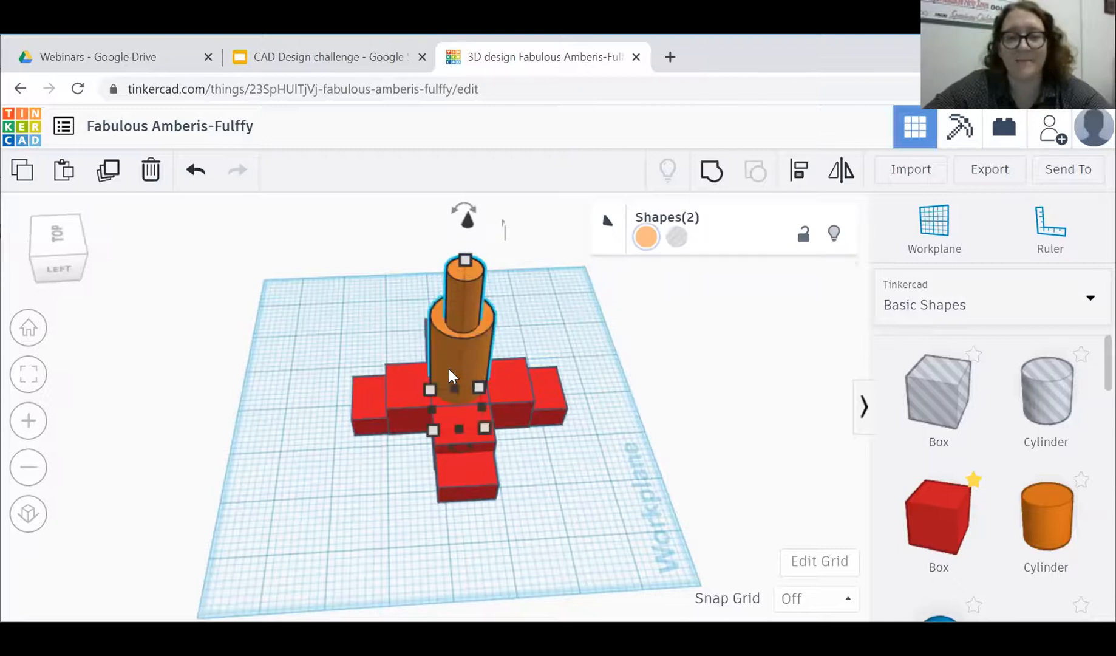
click(798, 169)
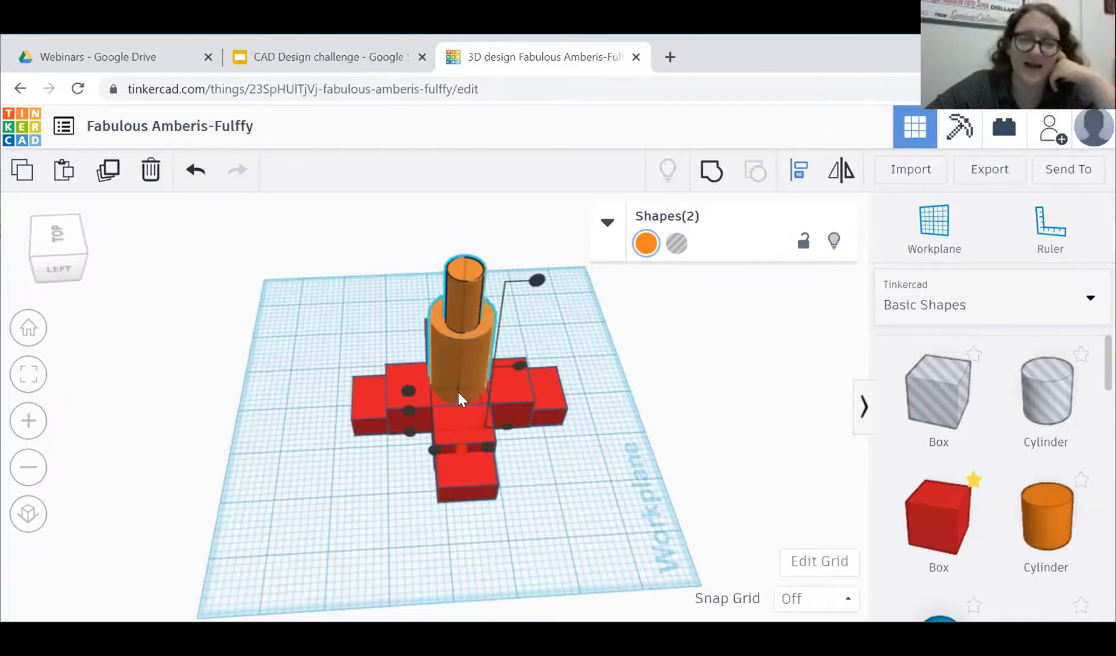
click(461, 448)
click(403, 409)
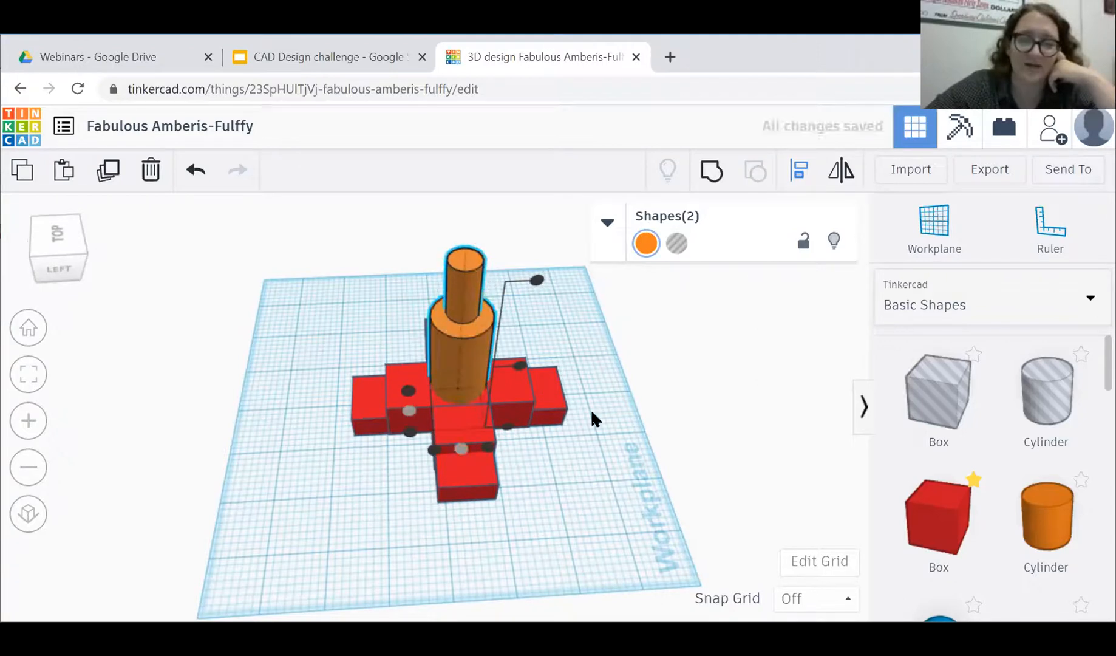
right_drag(624, 390, 640, 477)
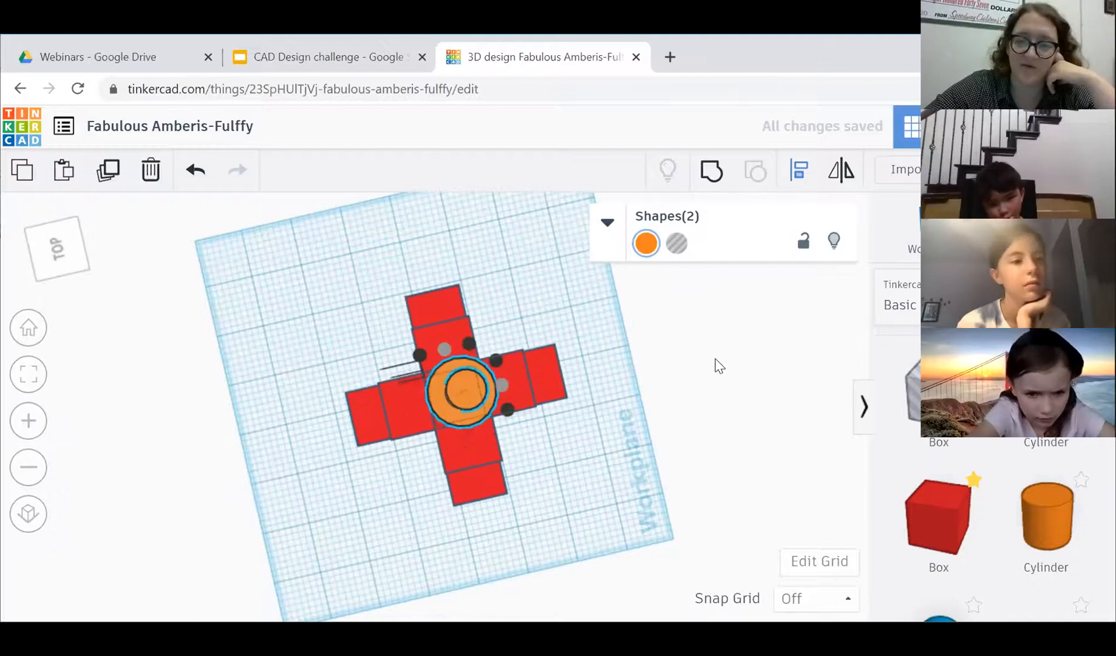
click(716, 357)
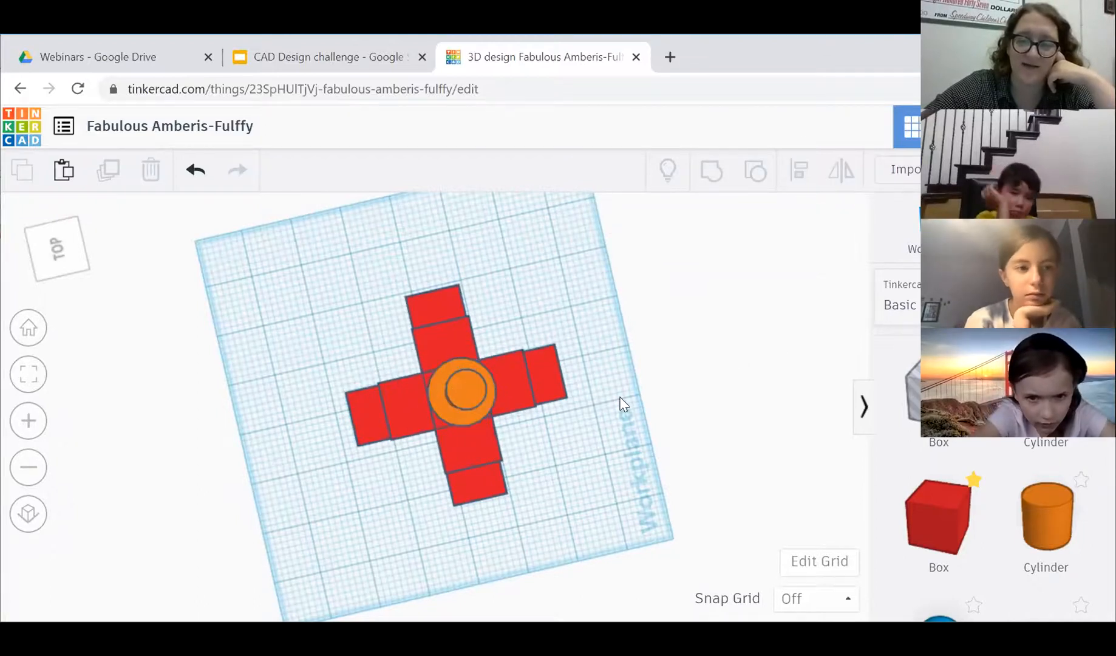
Stretch the small upper cylinder upward so it stands taller on the wide cylinder.
right_drag(619, 383, 579, 310)
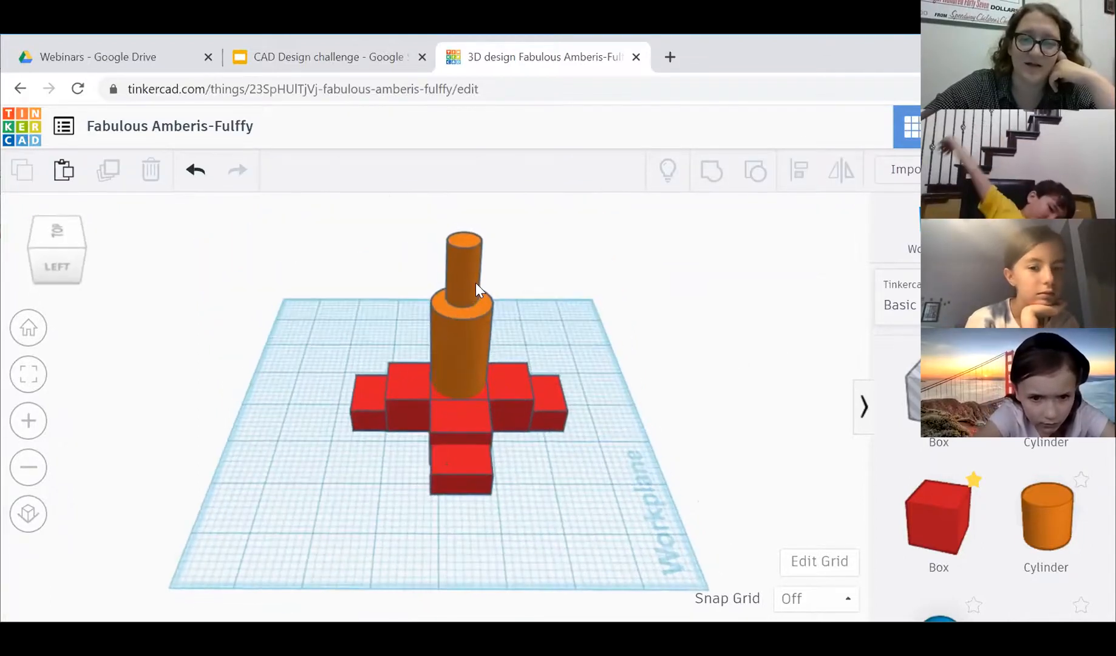
click(476, 281)
mouse_move(464, 241)
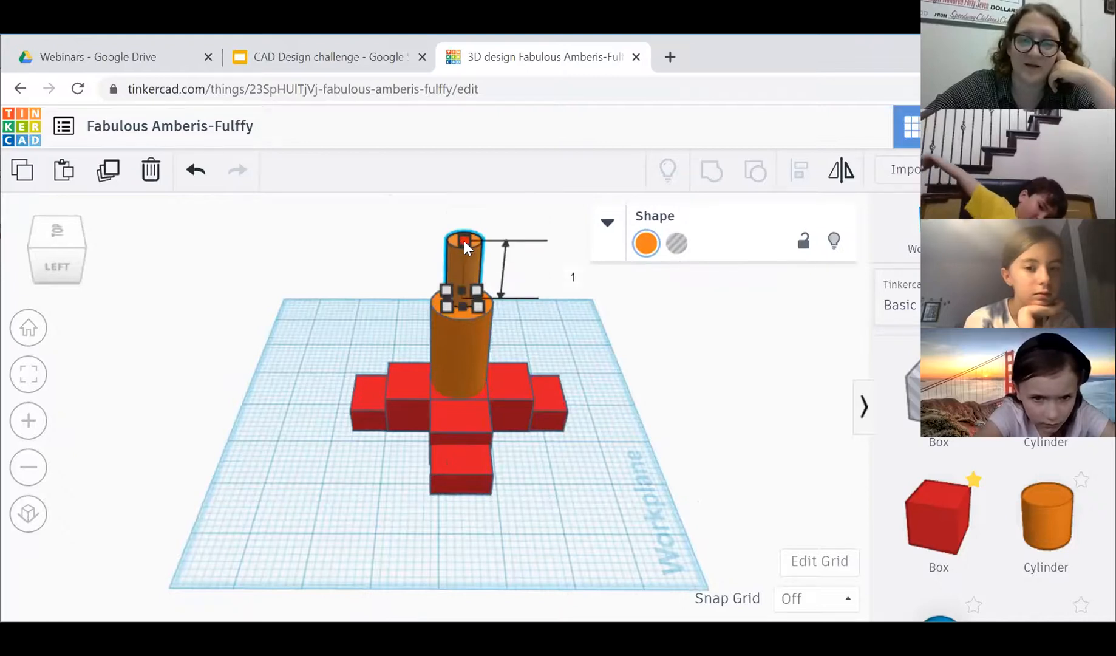
mouse_move(461, 232)
mouse_down()
mouse_move(464, 212)
mouse_move(464, 222)
mouse_up()
right_drag(555, 413, 642, 401)
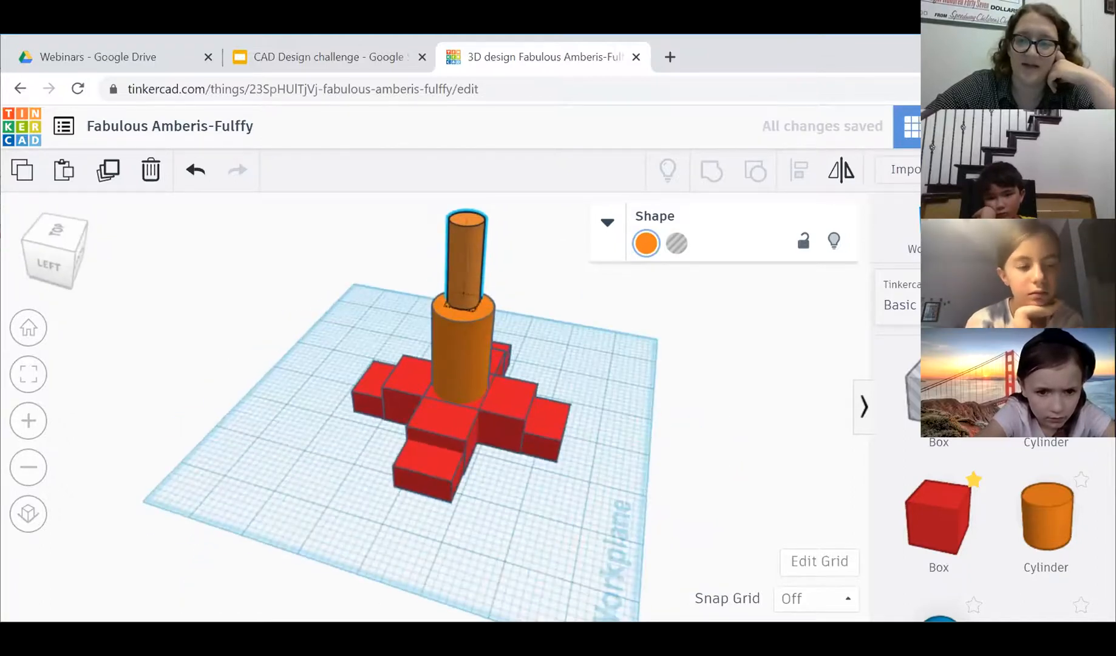
click(464, 293)
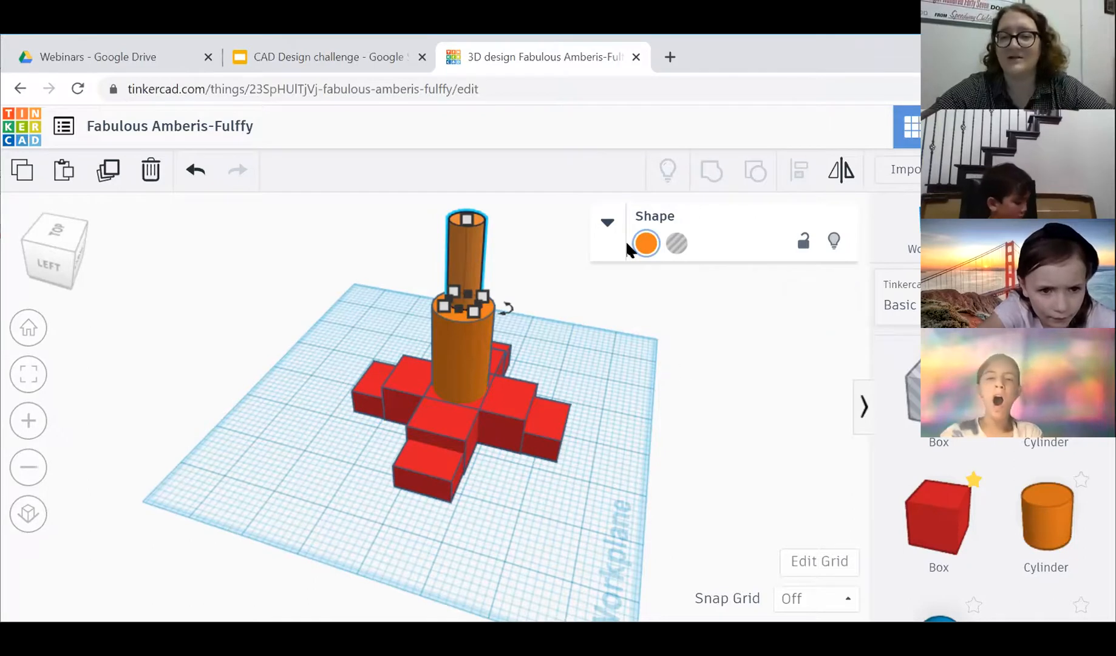
scroll(1002, 480, down, 10)
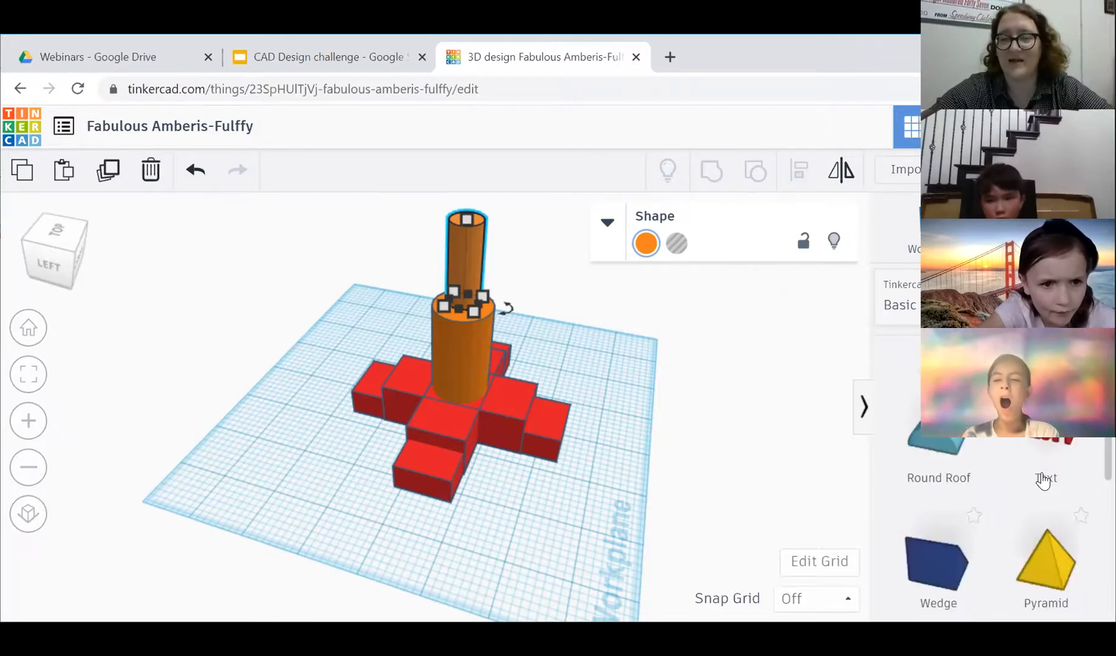
scroll(1038, 481, down, 1)
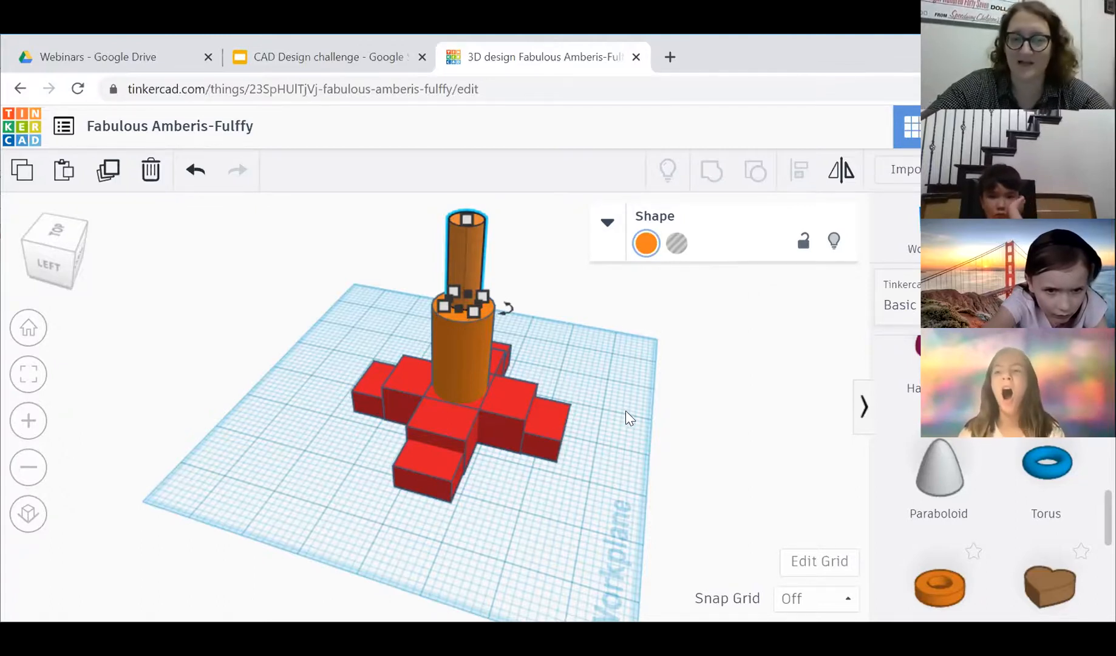
Select the whole layered cross with both cylinders and group everything into one shape.
drag(623, 404, 679, 453)
drag(605, 446, 307, 215)
drag(689, 446, 701, 462)
drag(623, 457, 270, 231)
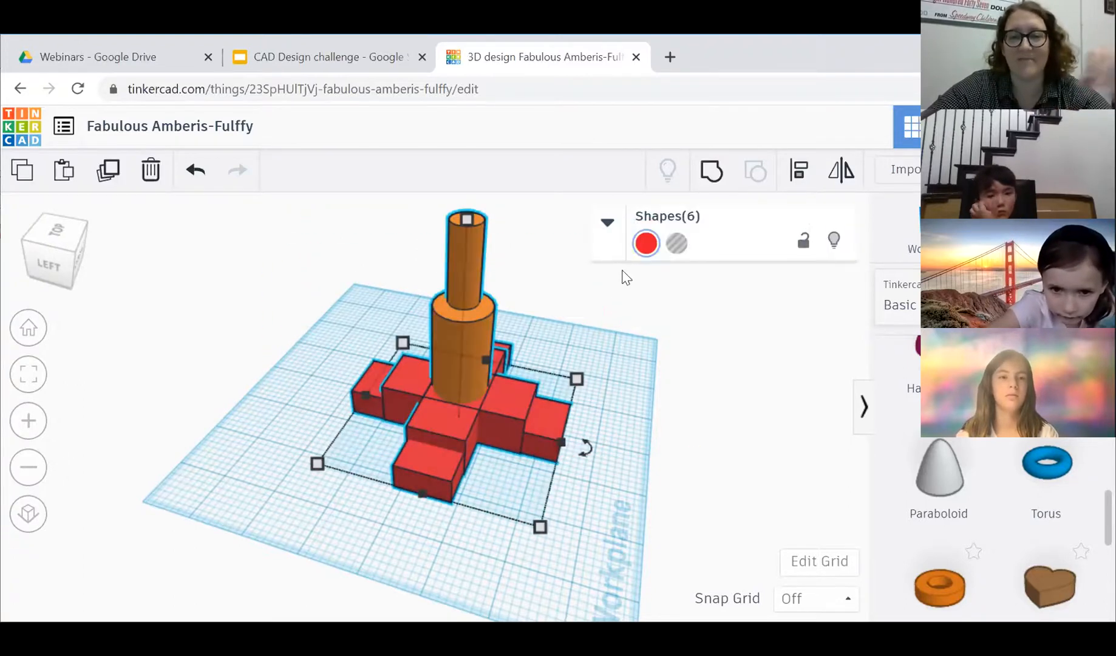
click(711, 182)
right_drag(681, 400, 608, 413)
right_drag(237, 393, 244, 410)
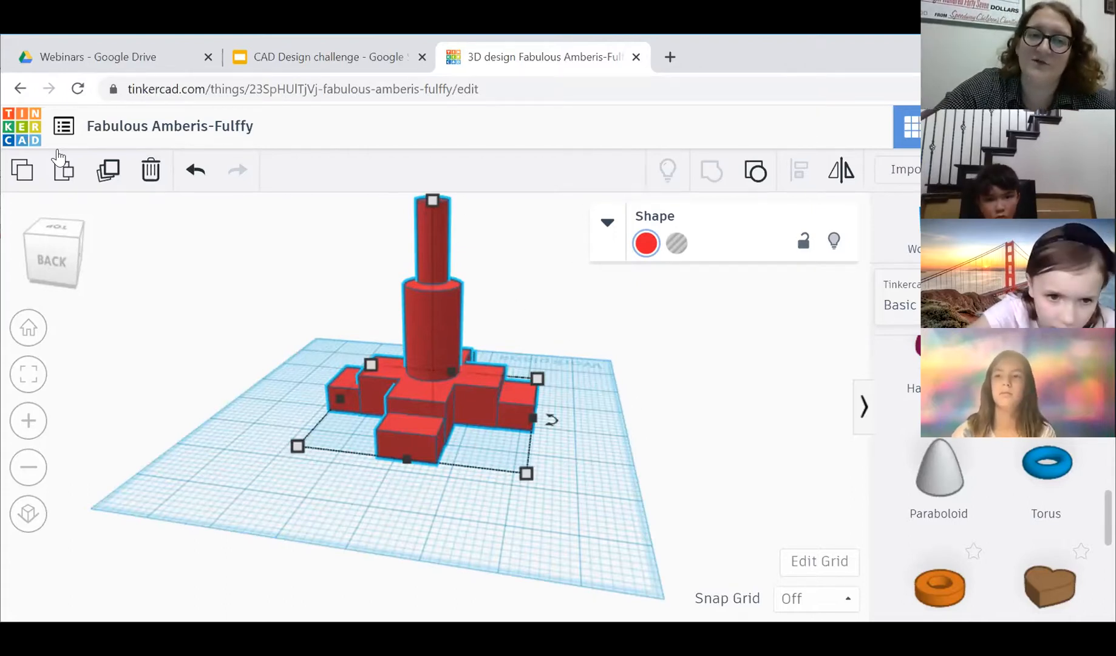
Open the list of saved designs and return to the current model.
click(64, 127)
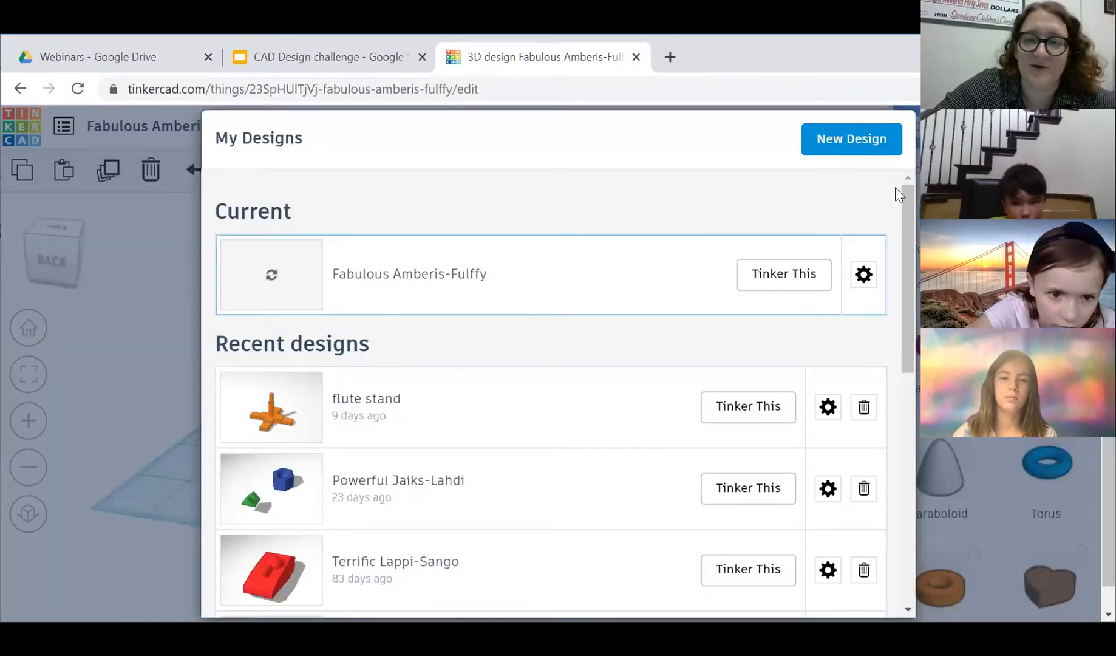
click(947, 176)
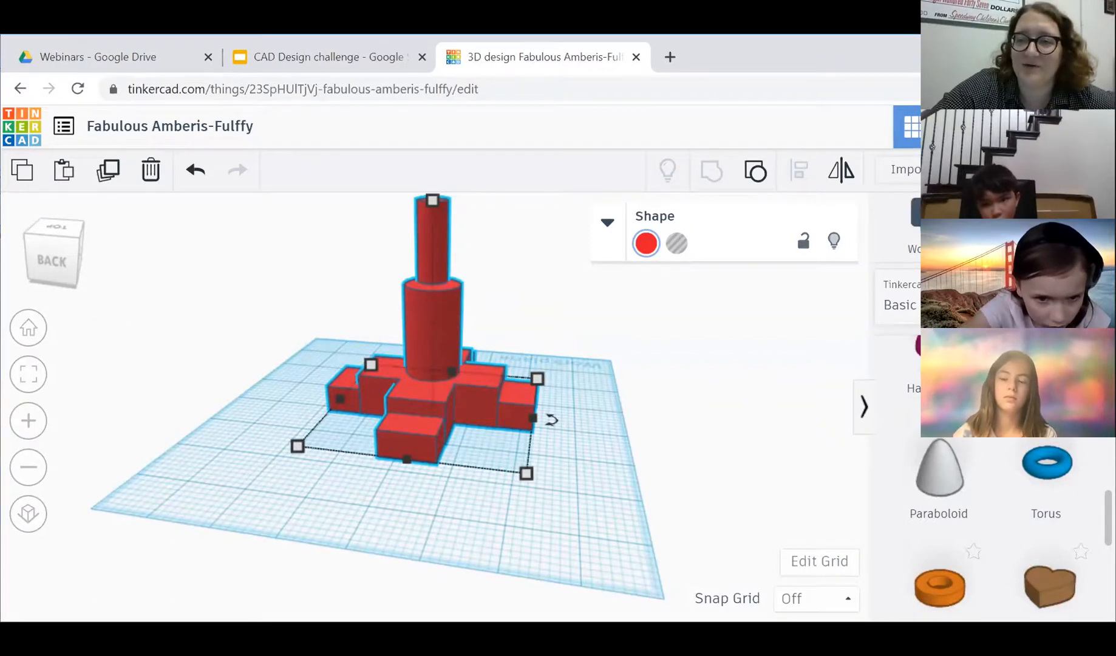
Export only the selected grouped shape as an STL file for 3D printing.
click(995, 170)
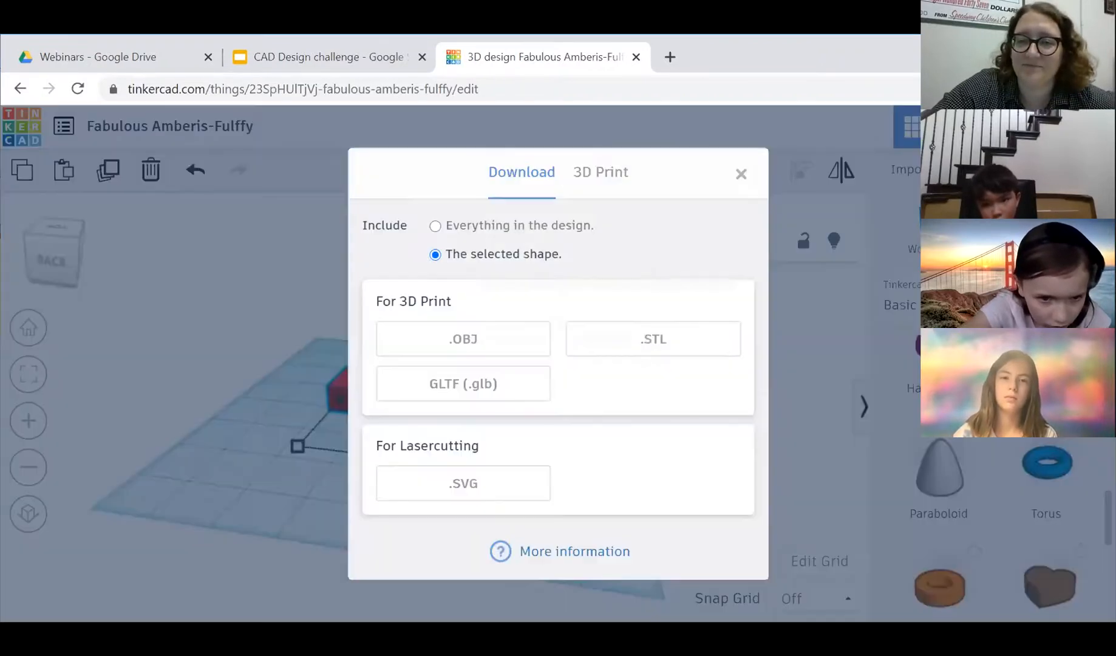
click(654, 347)
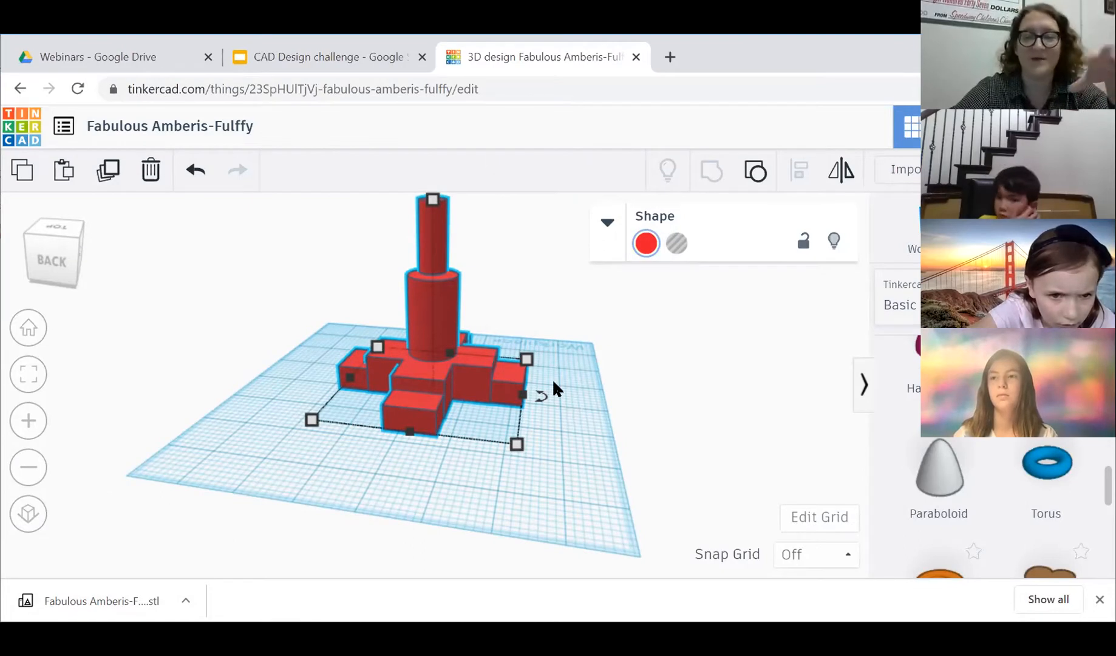
mouse_move(544, 398)
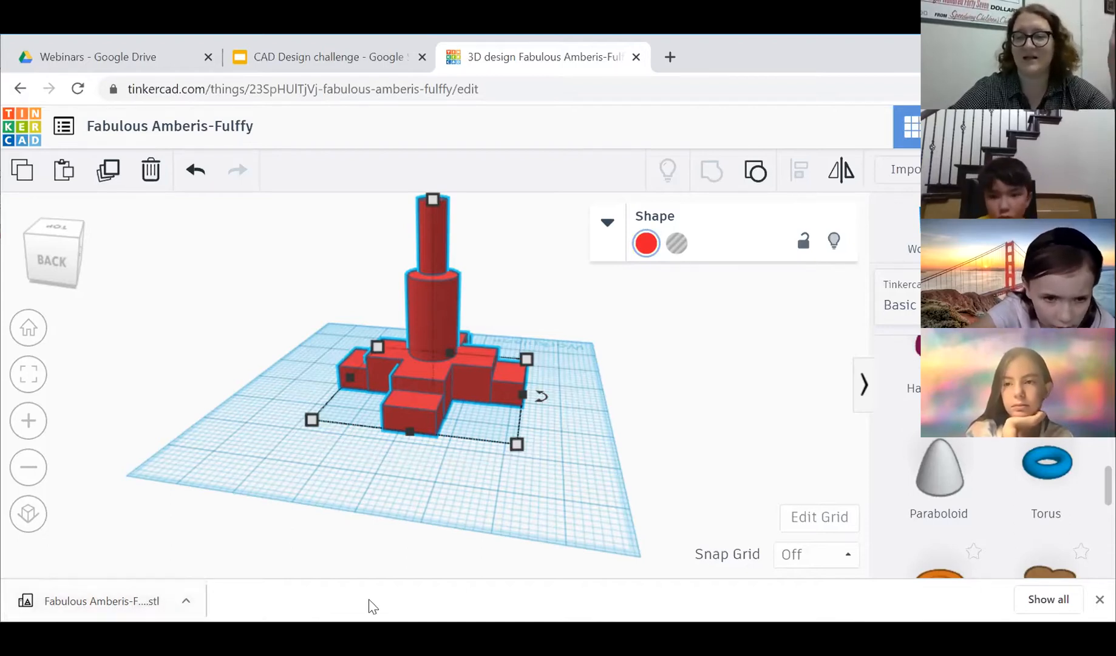
right_drag(653, 349, 729, 381)
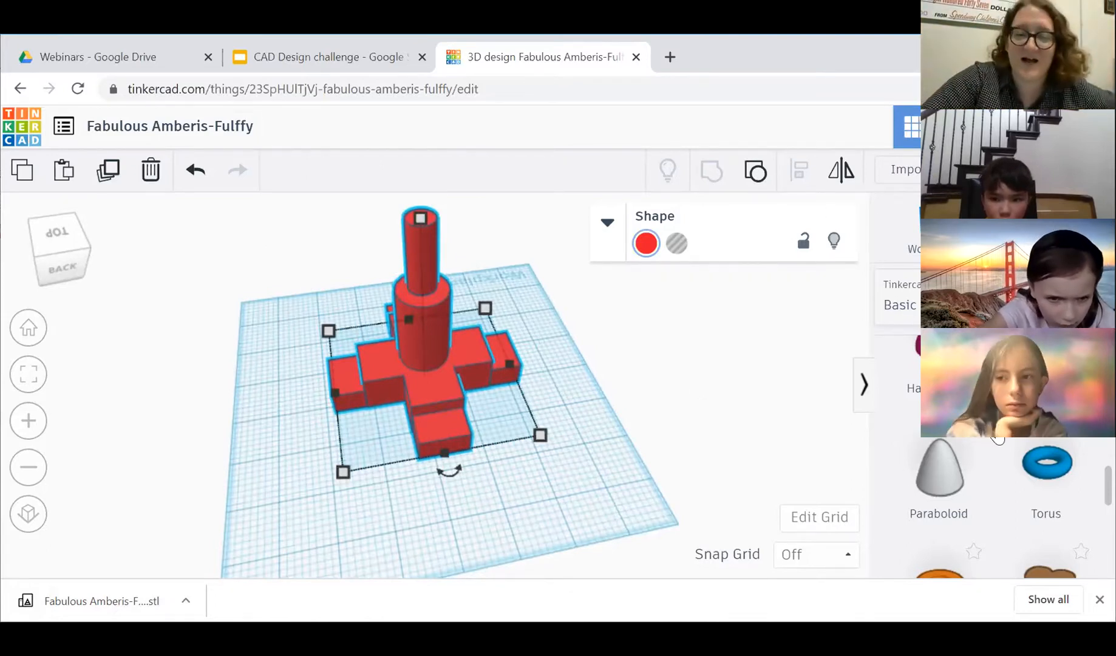
right_drag(649, 408, 623, 384)
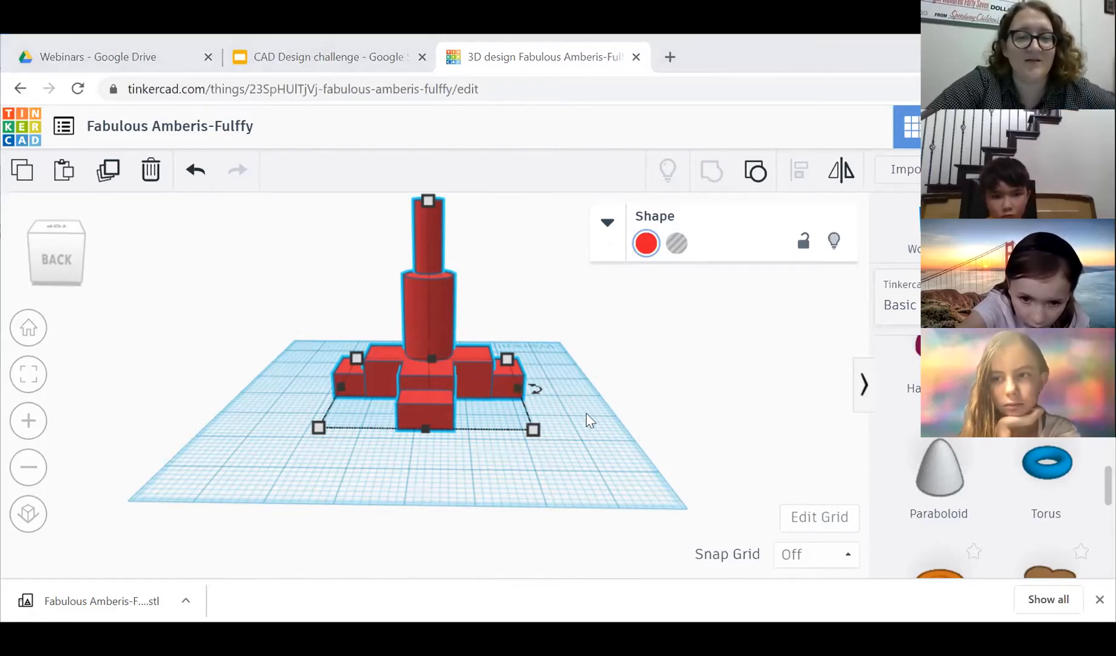
right_drag(588, 421, 406, 553)
right_drag(499, 537, 635, 545)
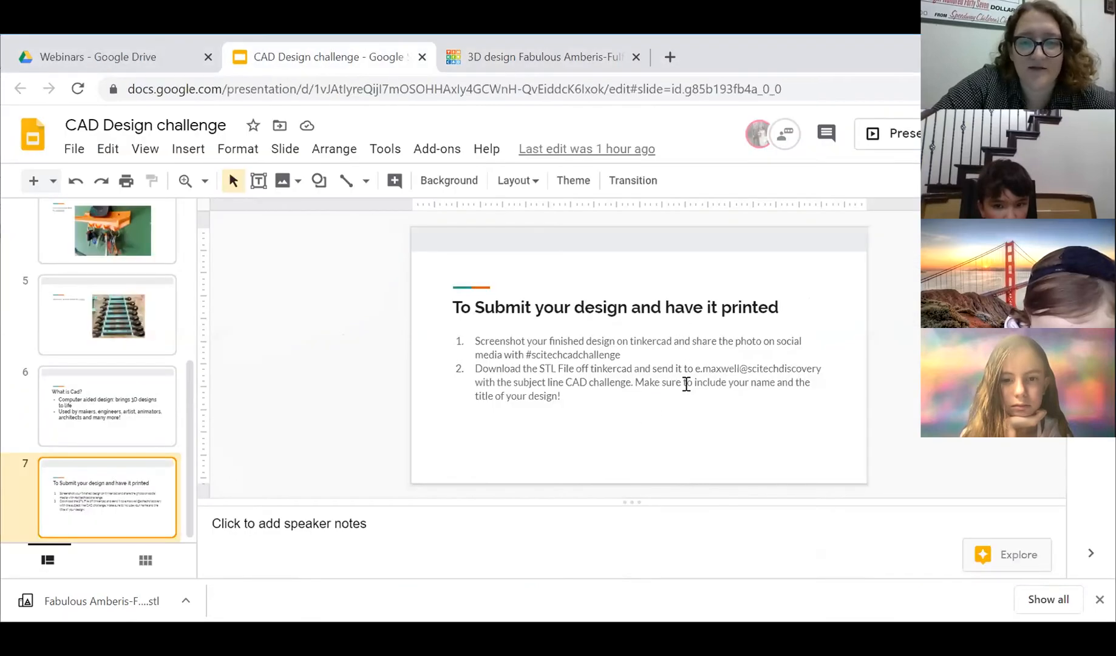
Switch to the CAD Design challenge deck in Google Slides and present the slide on submitting a design for printing.
click(902, 146)
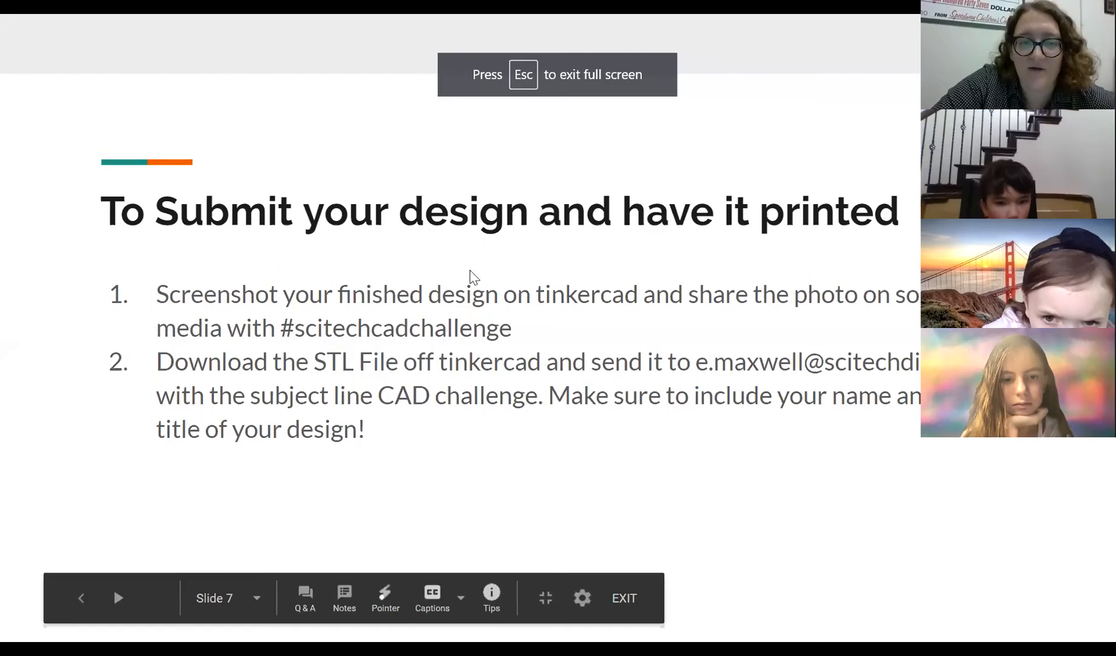